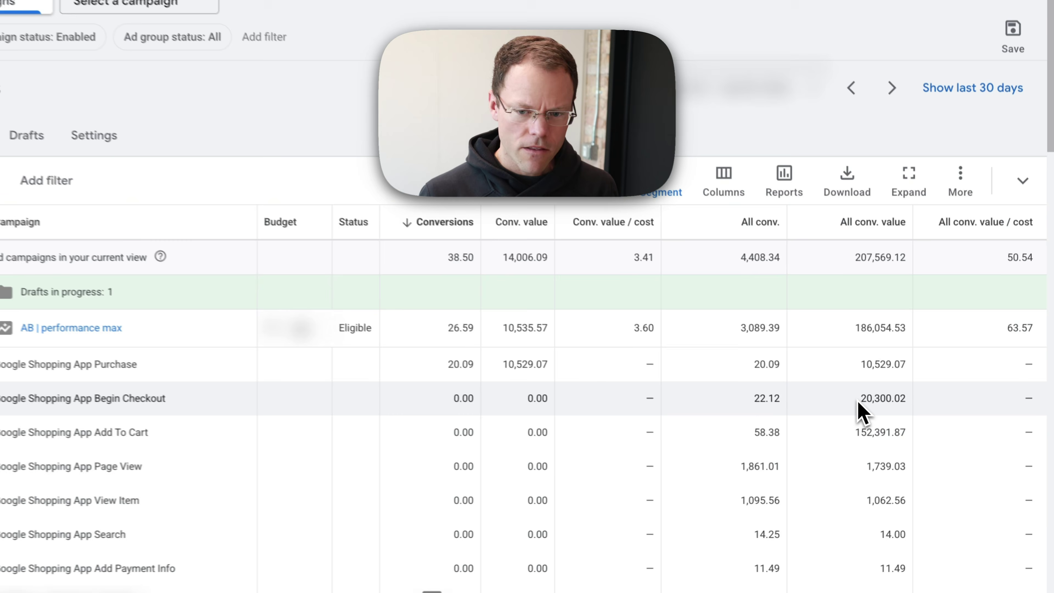
# Step: Examine the AB | performance max campaign's conversion counts and values for the Google Shopping App purchase and begin checkout actions
pyautogui.moveTo(888, 422); pyautogui.dragTo(935, 424)
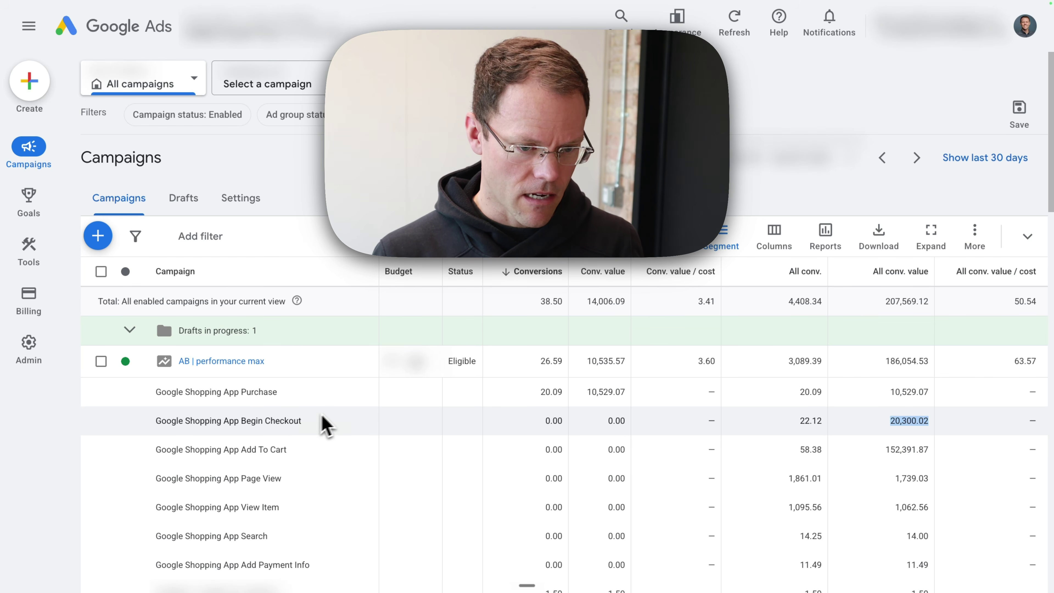
pyautogui.moveTo(539, 397); pyautogui.dragTo(558, 392)
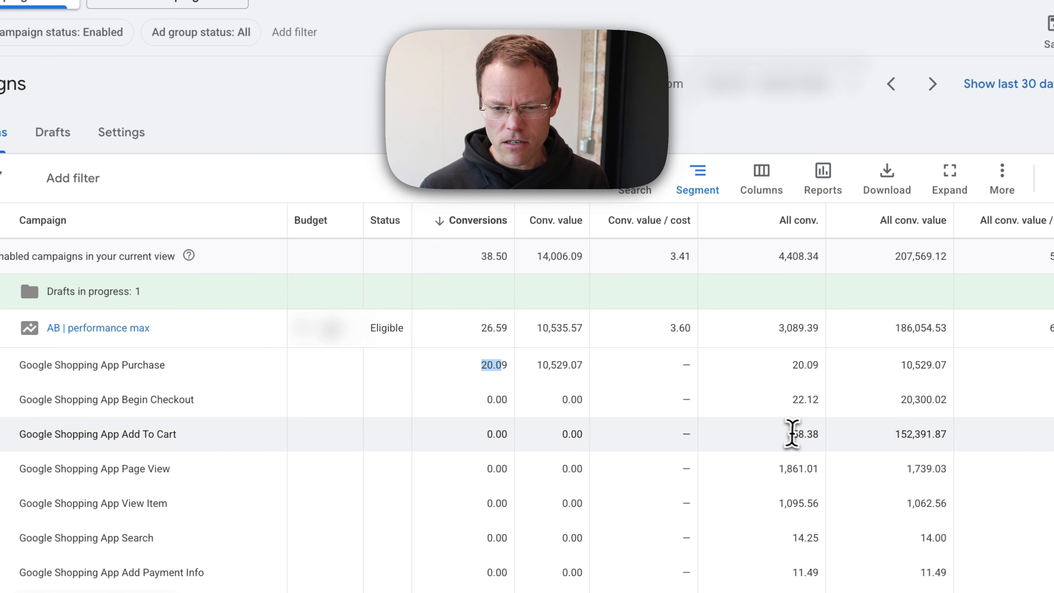
pyautogui.moveTo(791, 399); pyautogui.dragTo(825, 416)
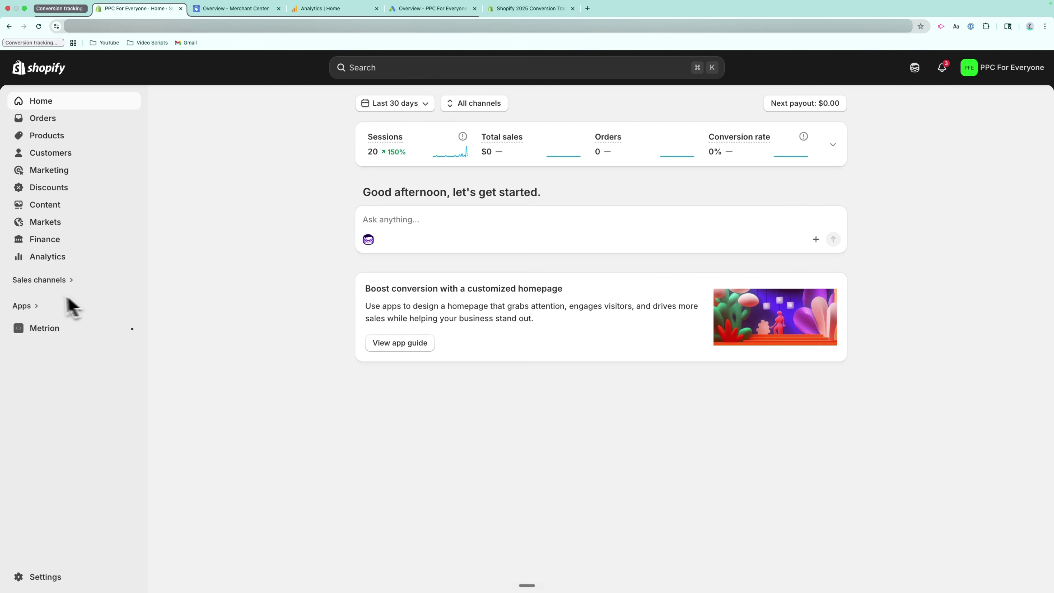
# Step: Search Shopify's sales channels for "google" and install the Google & YouTube app on the store
pyautogui.click(38, 280)
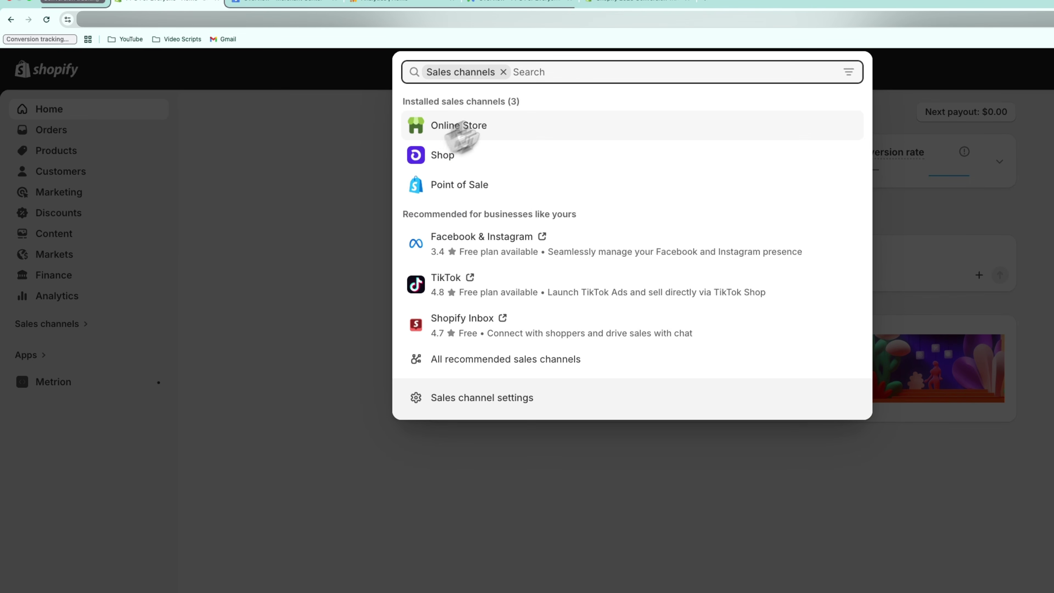
pyautogui.write('google')
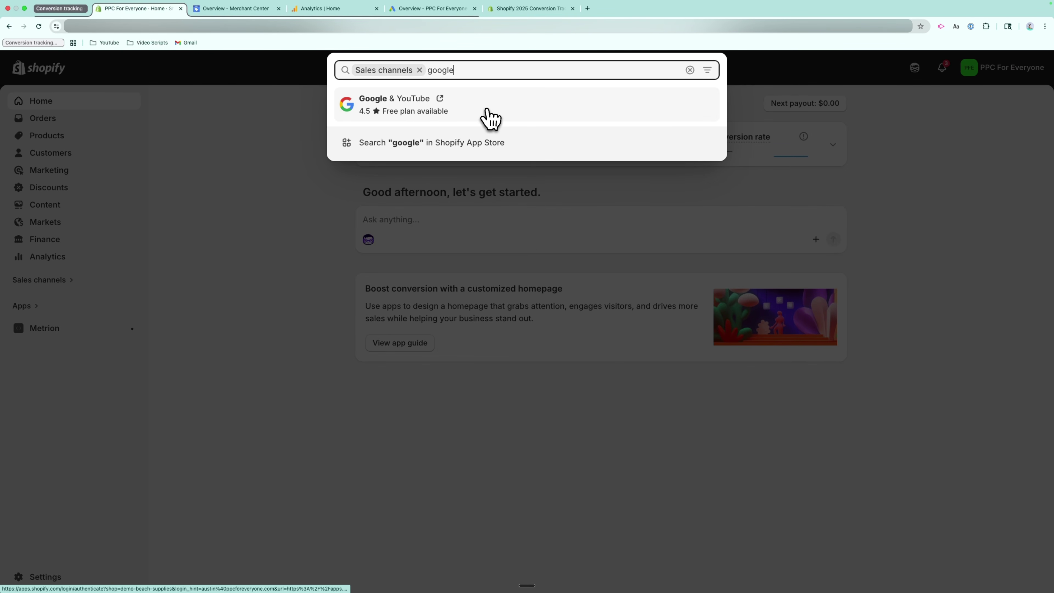
pyautogui.click(490, 110)
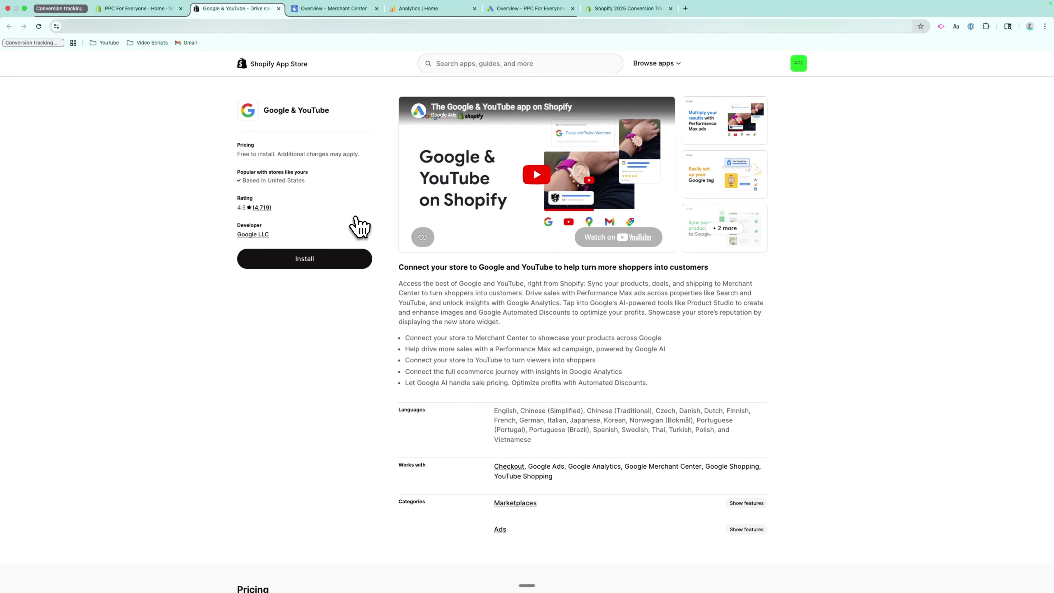
pyautogui.click(307, 258)
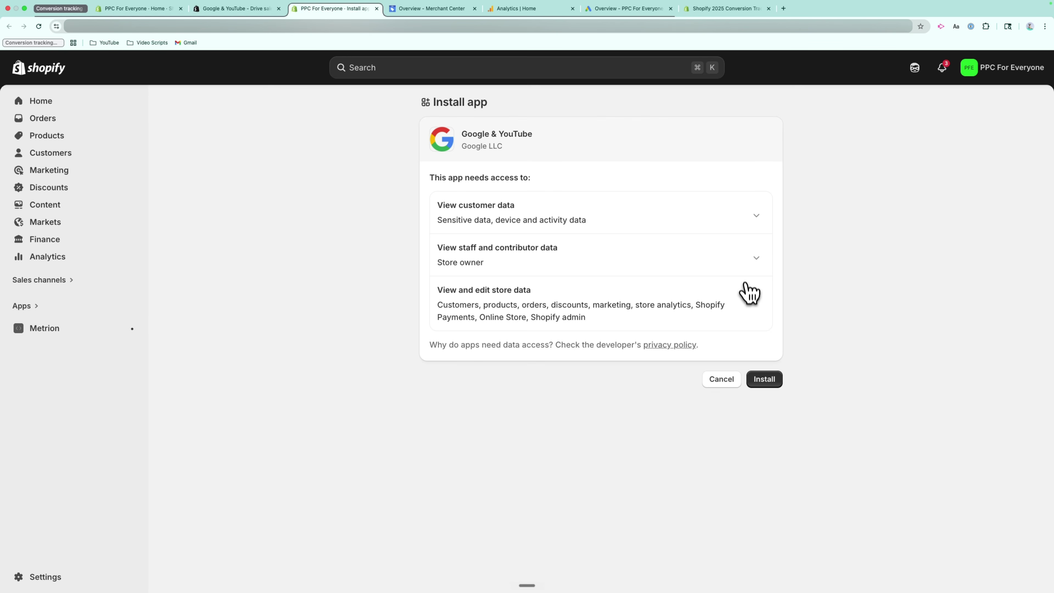
pyautogui.click(765, 380)
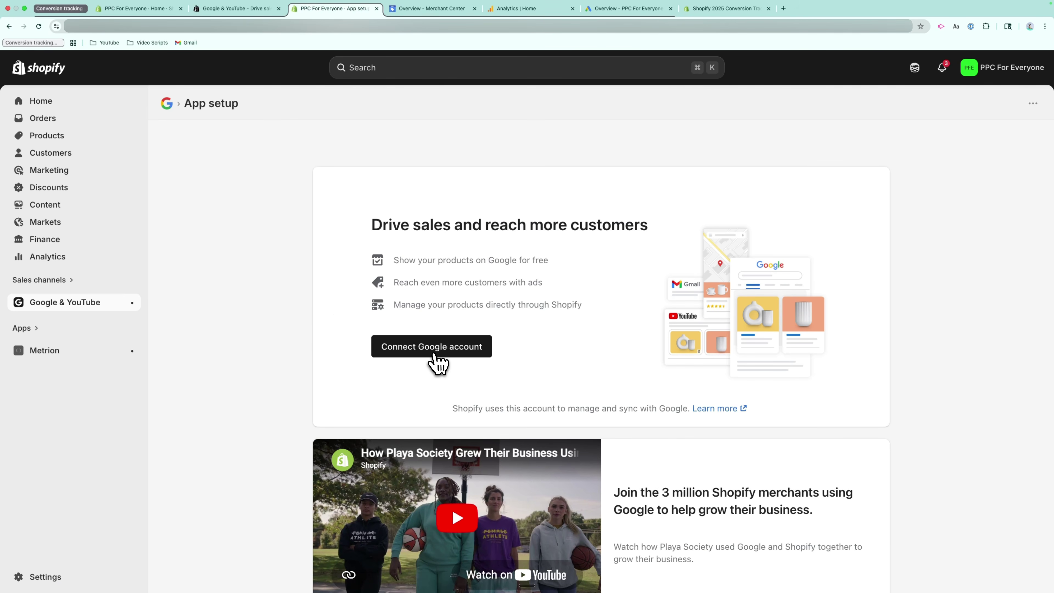
# Step: Check the store login's email in Shopify, then switch to Google Ads and review the users and managers under Access and security
pyautogui.click(1015, 72)
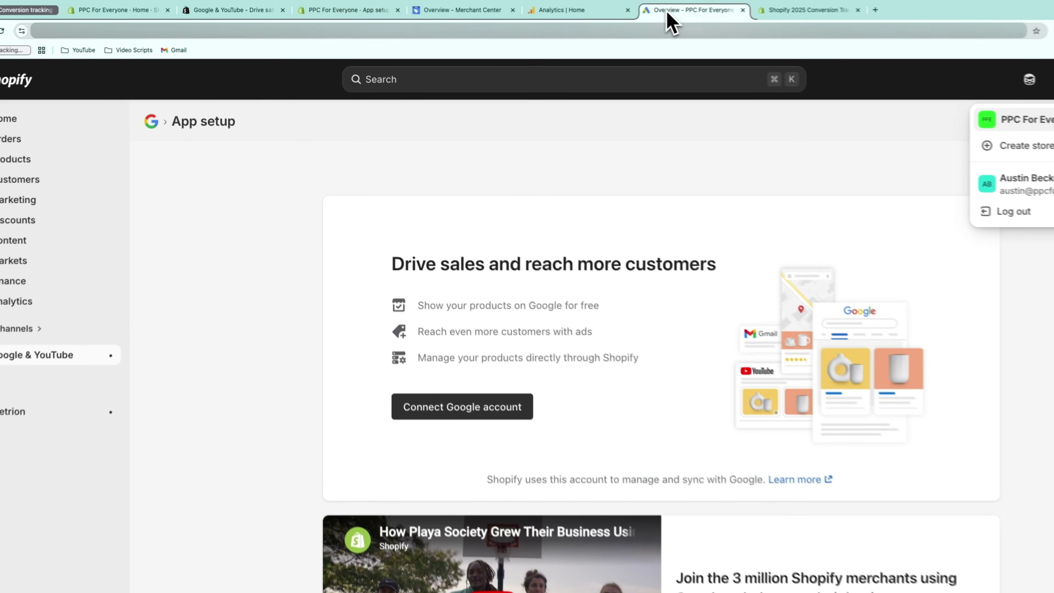
pyautogui.click(606, 10)
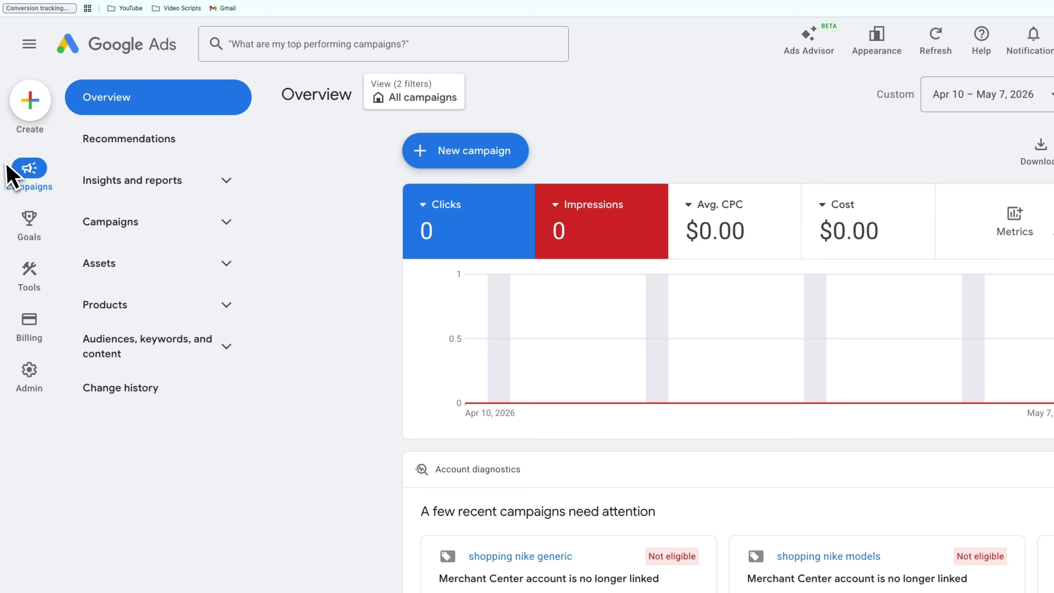
pyautogui.moveTo(32, 321)
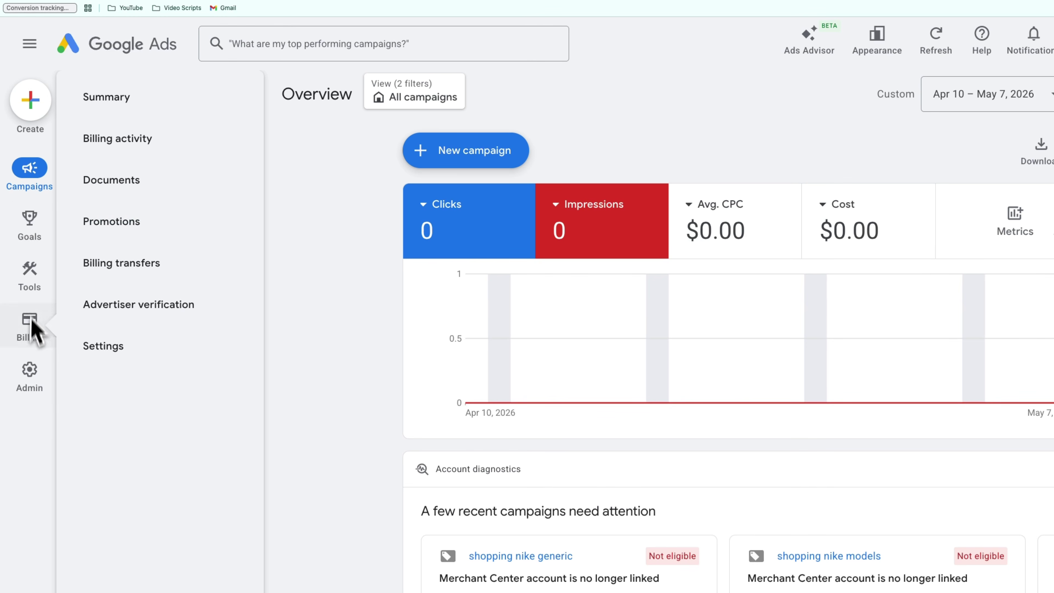
pyautogui.moveTo(37, 380)
pyautogui.click(148, 263)
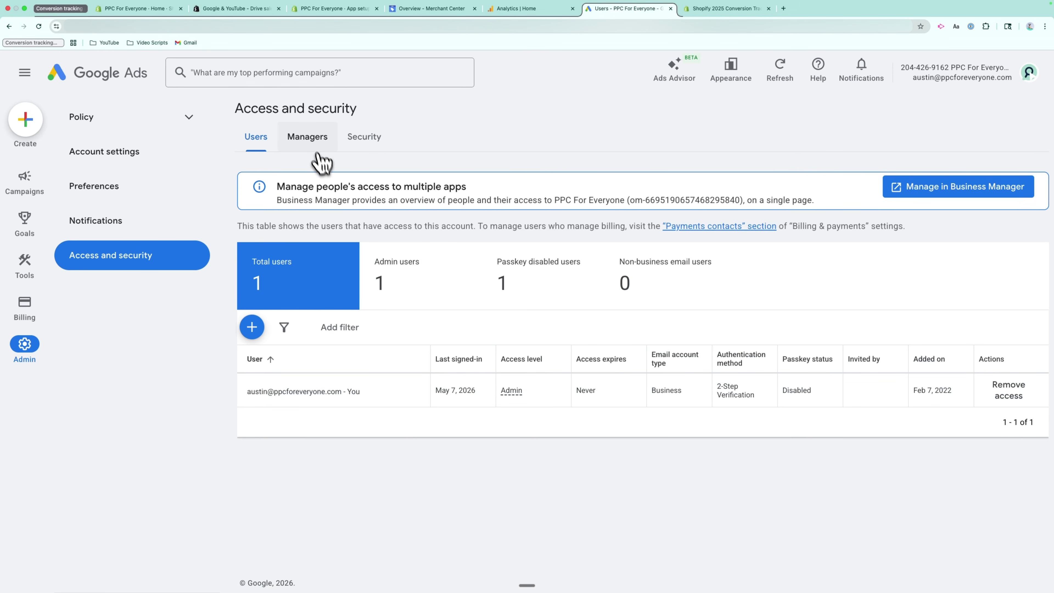
pyautogui.click(309, 137)
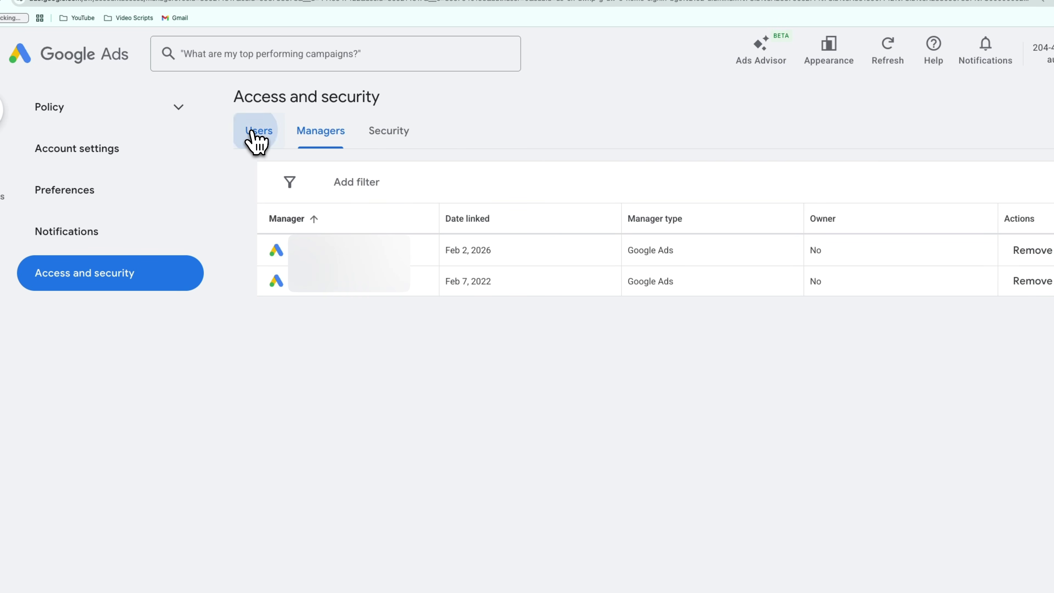
pyautogui.click(259, 140)
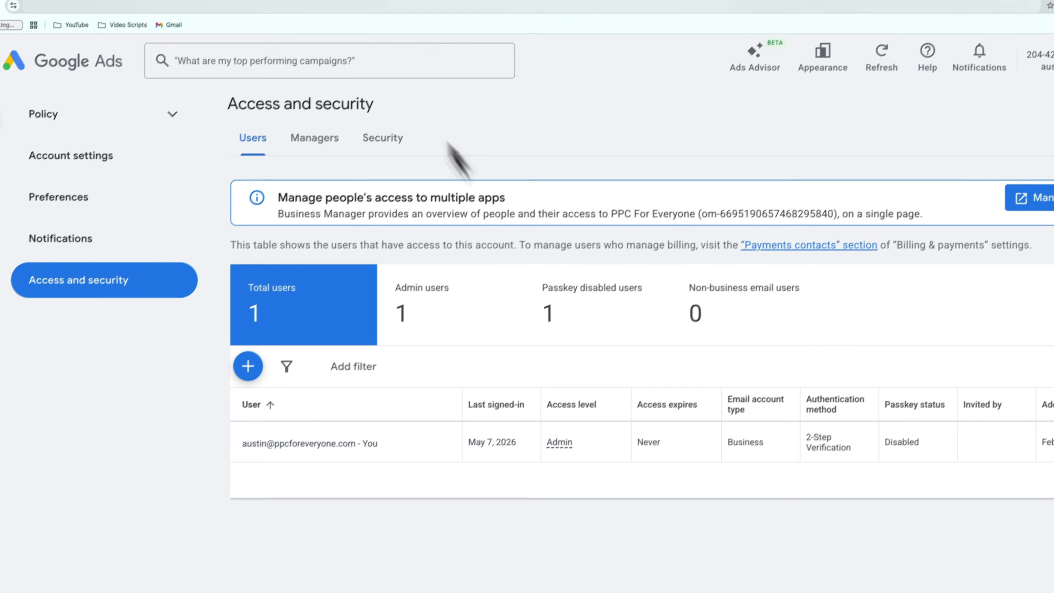
# Step: Return to Shopify's Google & YouTube app setup, connect the owner's Google account and select the PPC For Everyone Merchant Center account
pyautogui.click(355, 8)
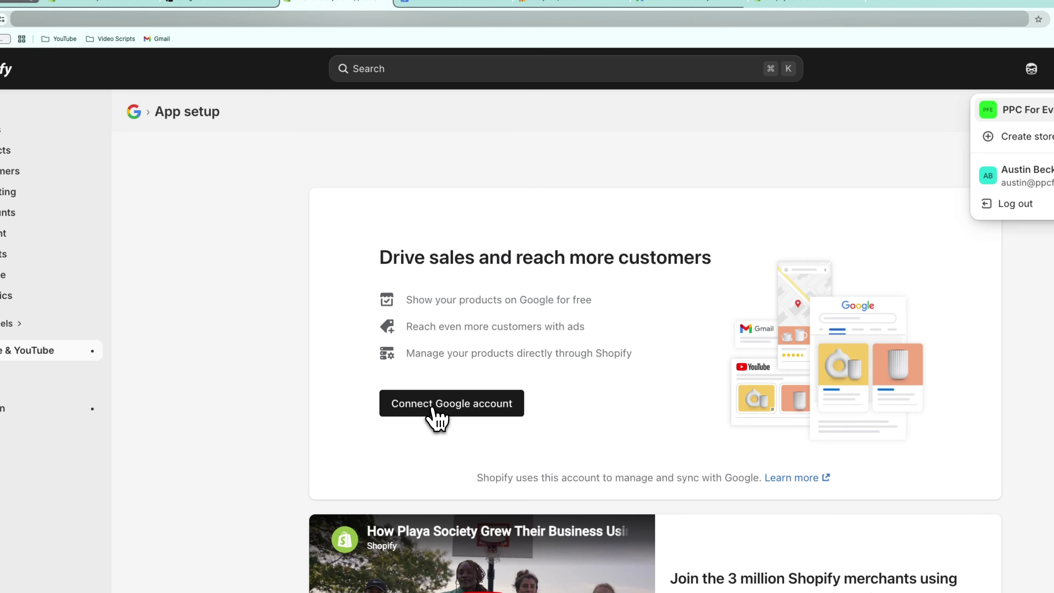
pyautogui.click(420, 401)
pyautogui.click(649, 334)
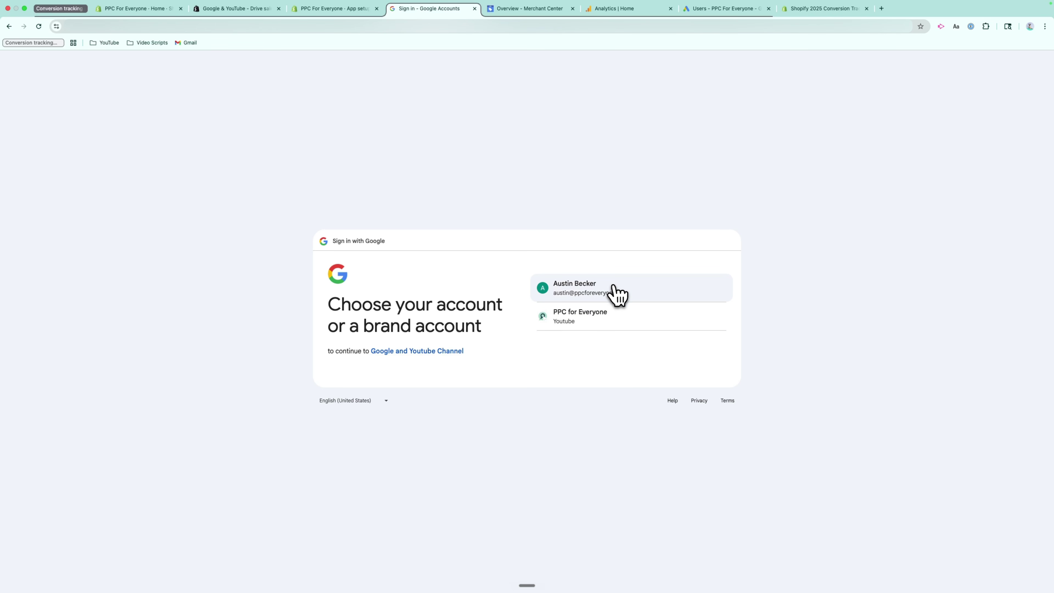
pyautogui.click(672, 284)
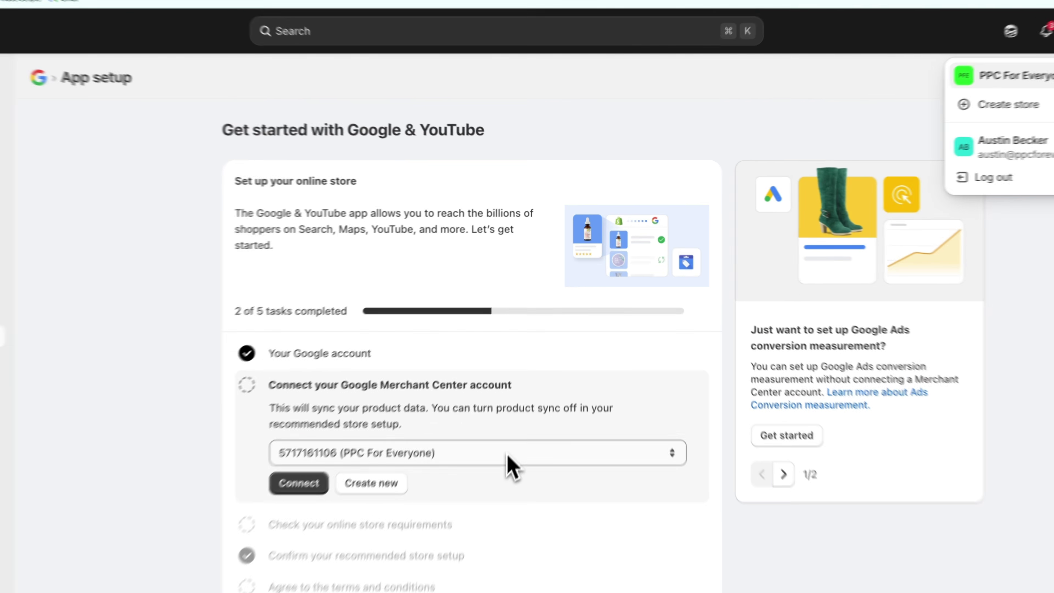
pyautogui.click(423, 391)
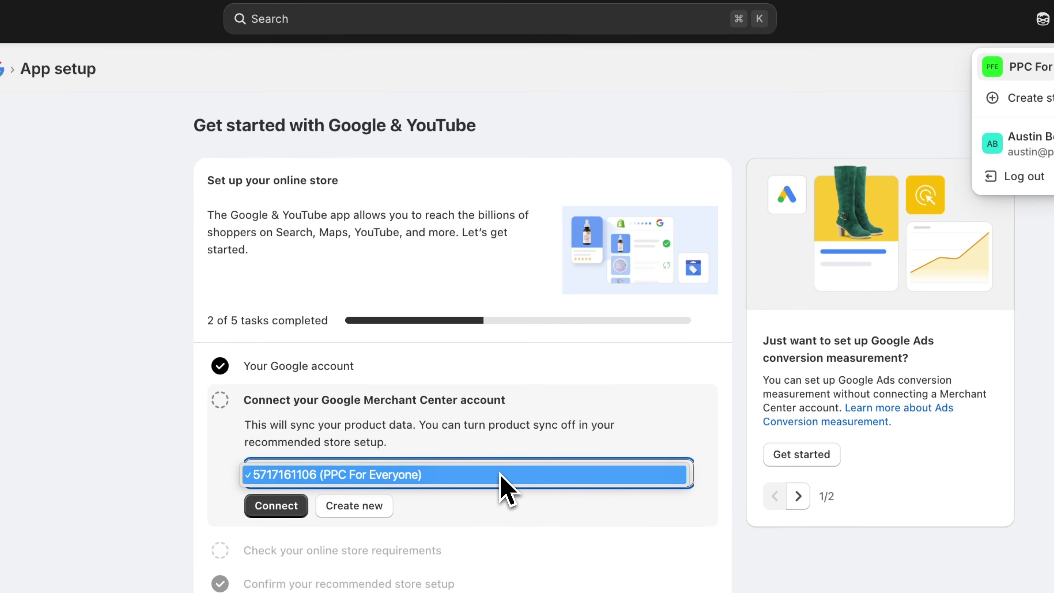
pyautogui.click(501, 474)
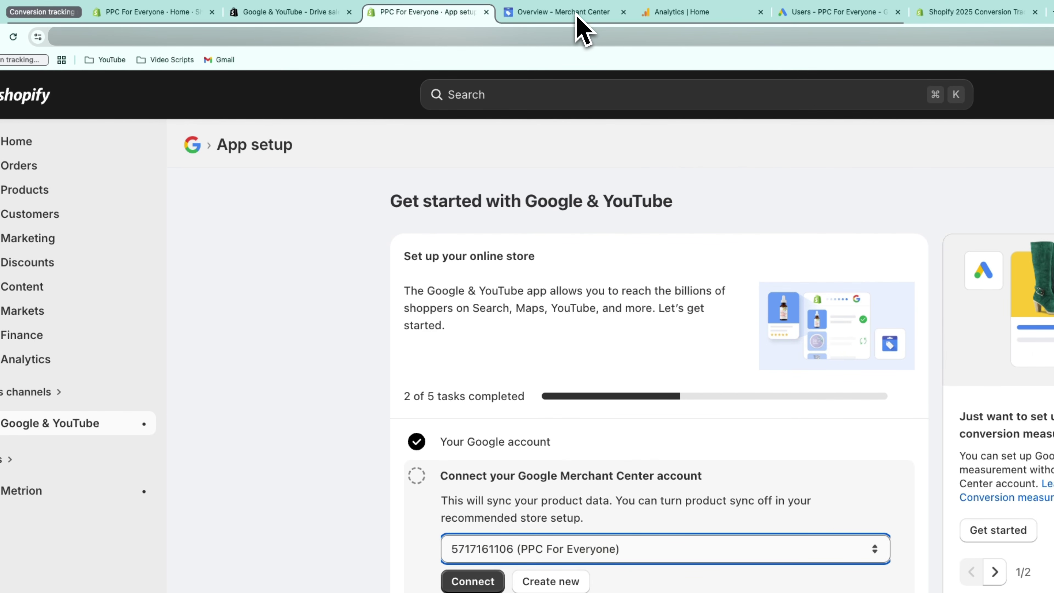
# Step: Switch to Merchant Center and check the admin login's email and roles in the people list under Access and services
pyautogui.click(576, 16)
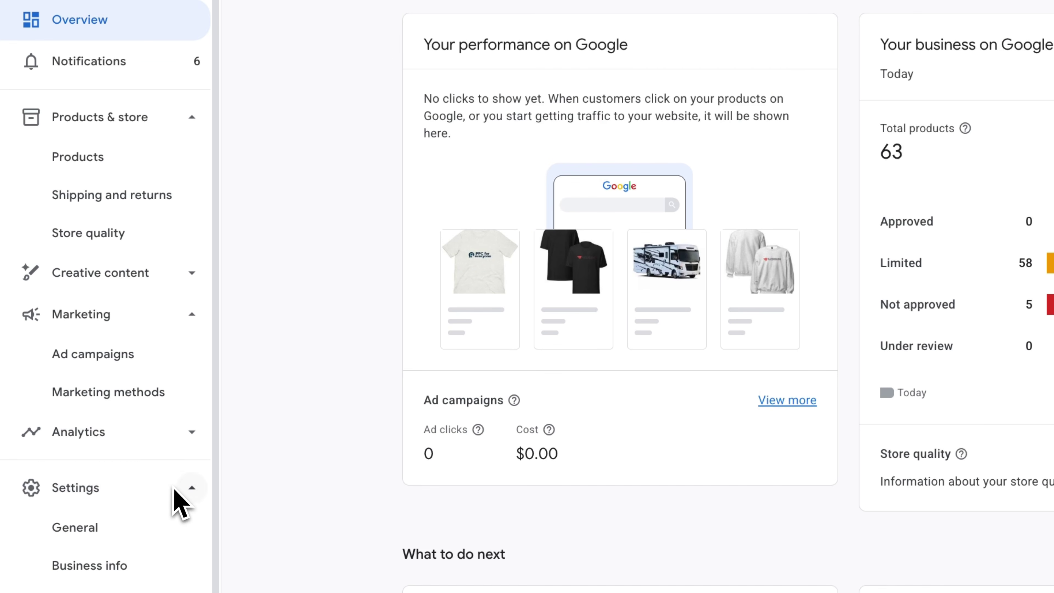
pyautogui.click(177, 159)
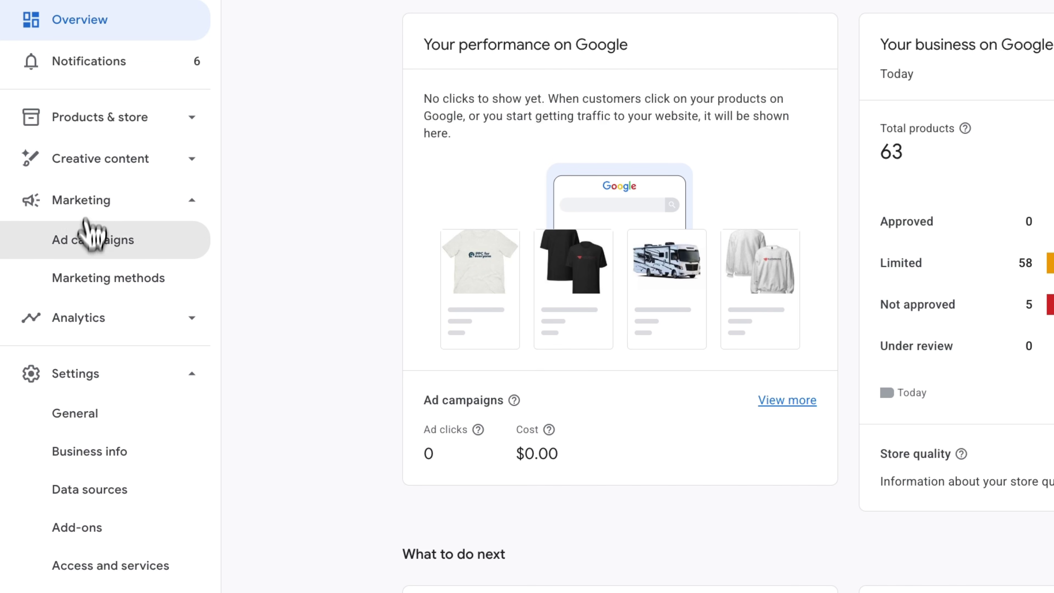
pyautogui.click(191, 201)
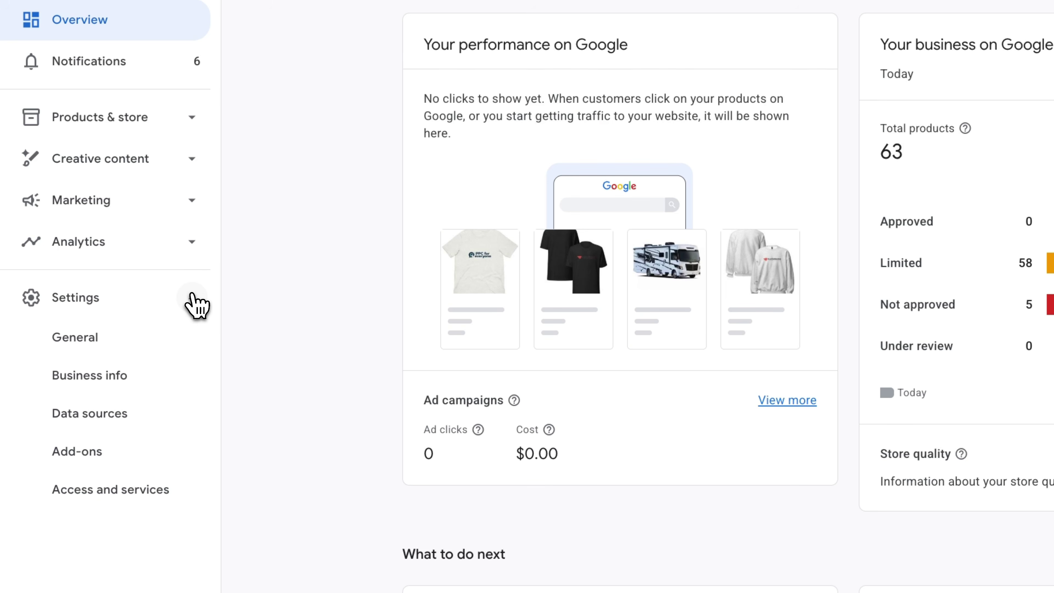
pyautogui.click(191, 297)
pyautogui.click(192, 296)
pyautogui.click(120, 489)
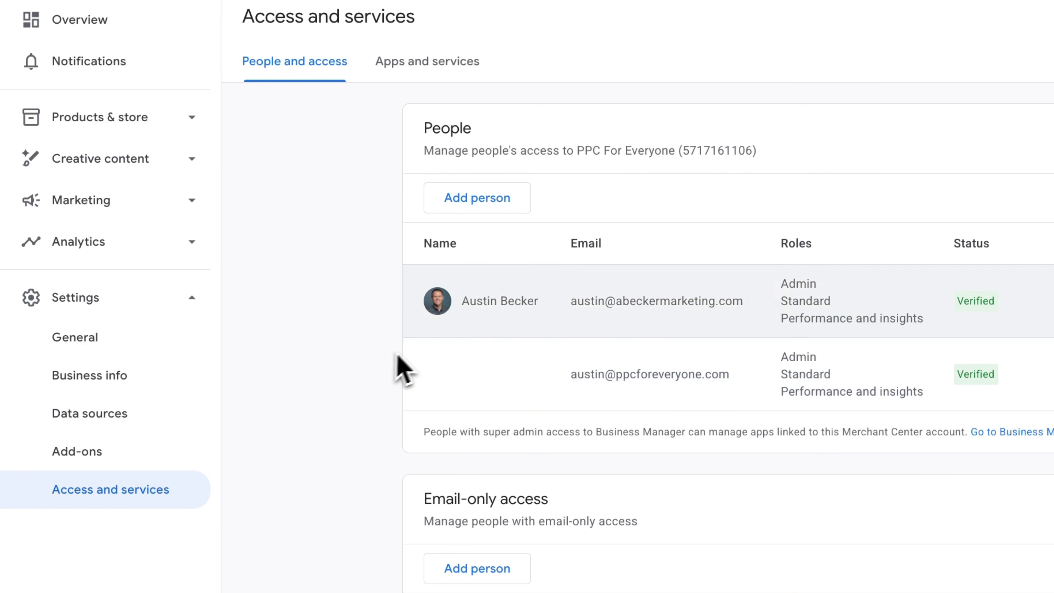
pyautogui.moveTo(503, 346); pyautogui.dragTo(322, 340)
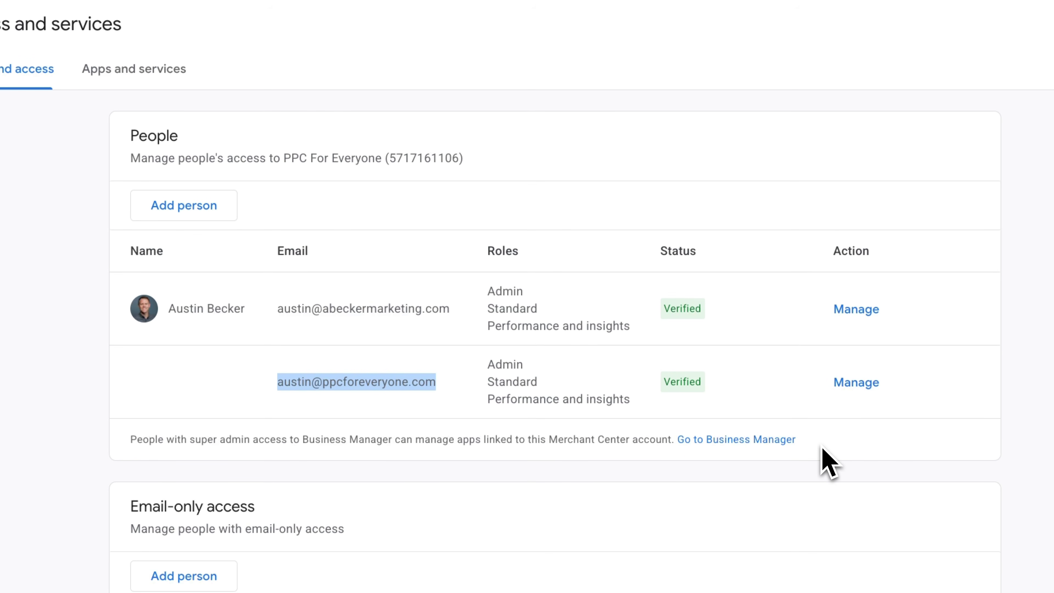
pyautogui.click(180, 37)
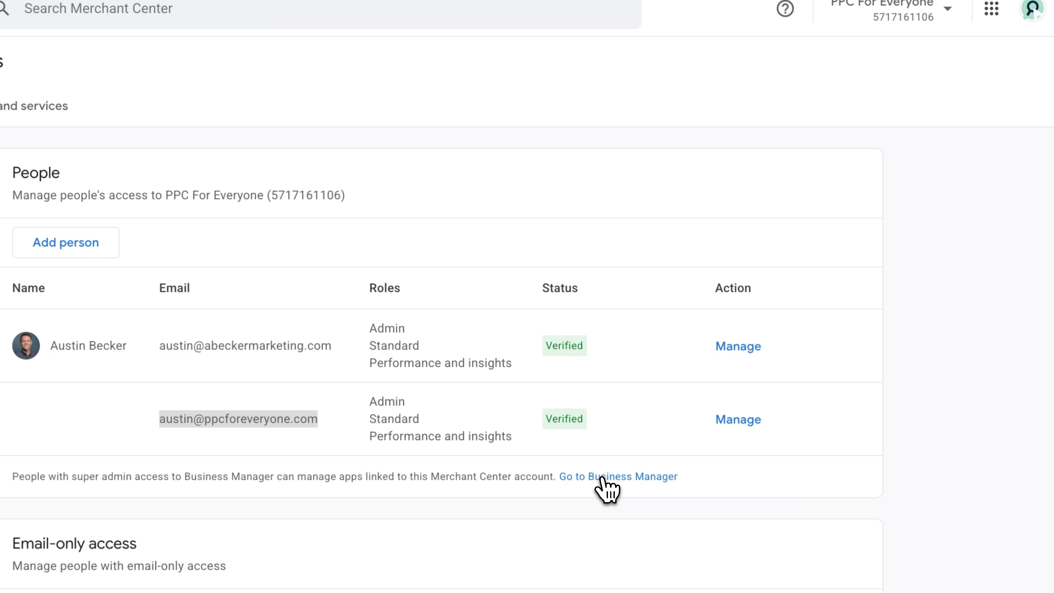
# Step: Go to Business Manager from the people list and check the login's access level under People and access
pyautogui.click(602, 477)
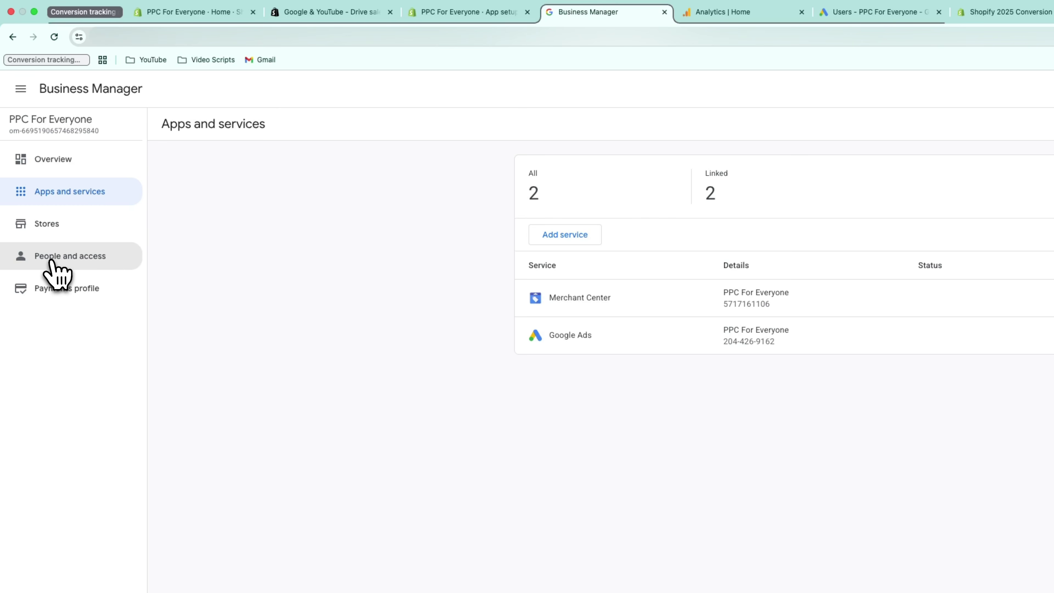
pyautogui.click(55, 256)
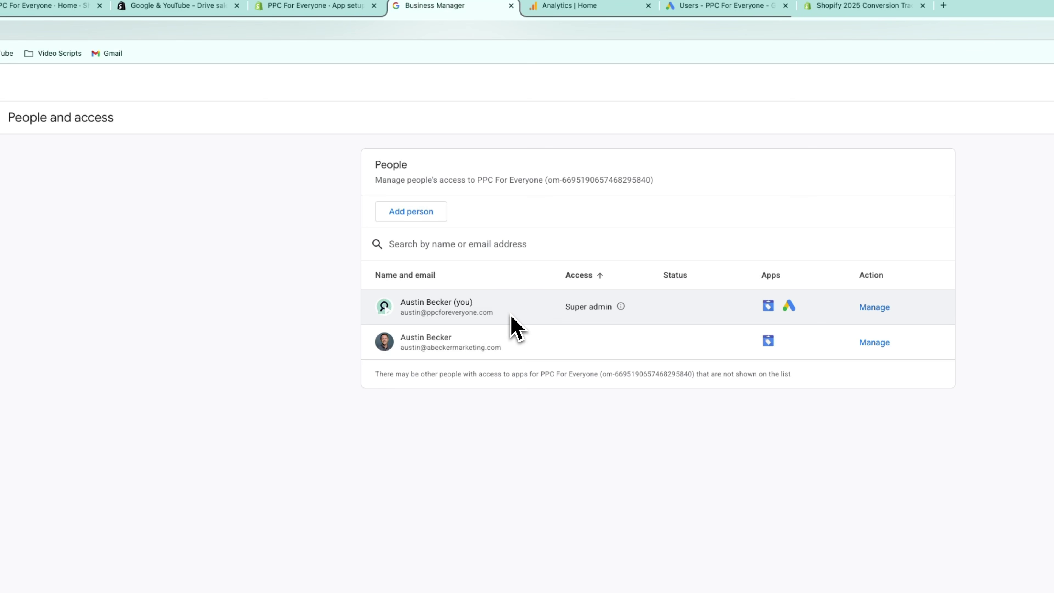
pyautogui.moveTo(511, 317); pyautogui.dragTo(405, 311)
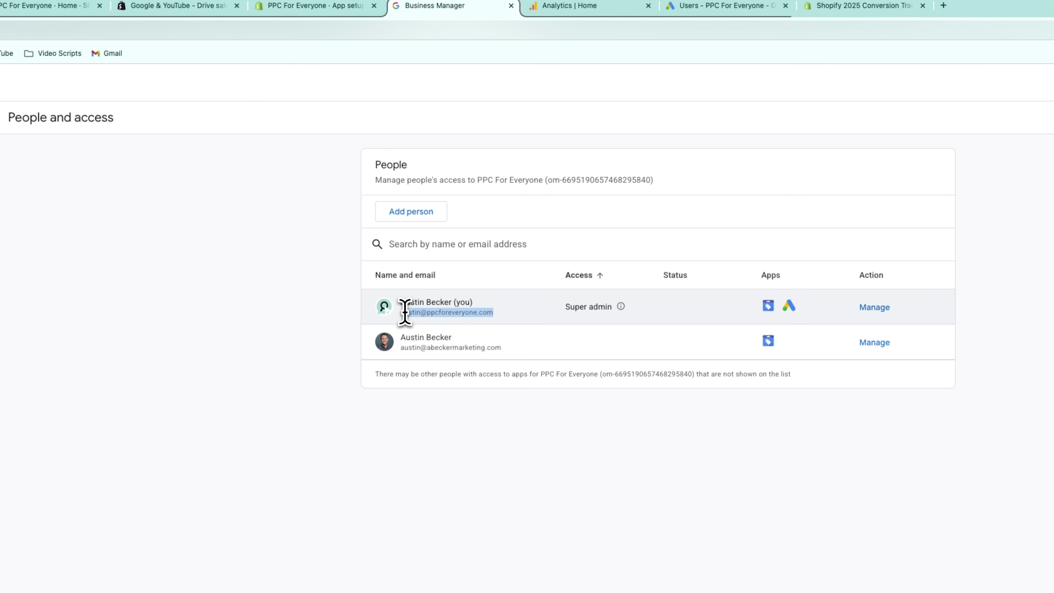
pyautogui.click(309, 328)
pyautogui.press('super+plus')
pyautogui.press('super+plus')
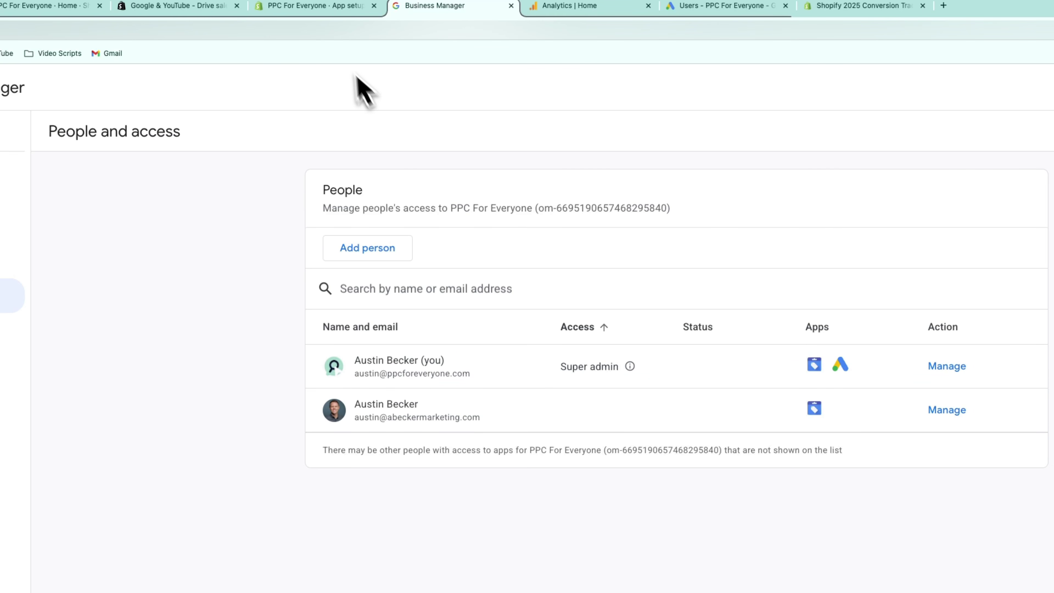
# Step: Recheck the Merchant Center account choice in Shopify's app setup against the login's email in Merchant Center's people list
pyautogui.click(316, 9)
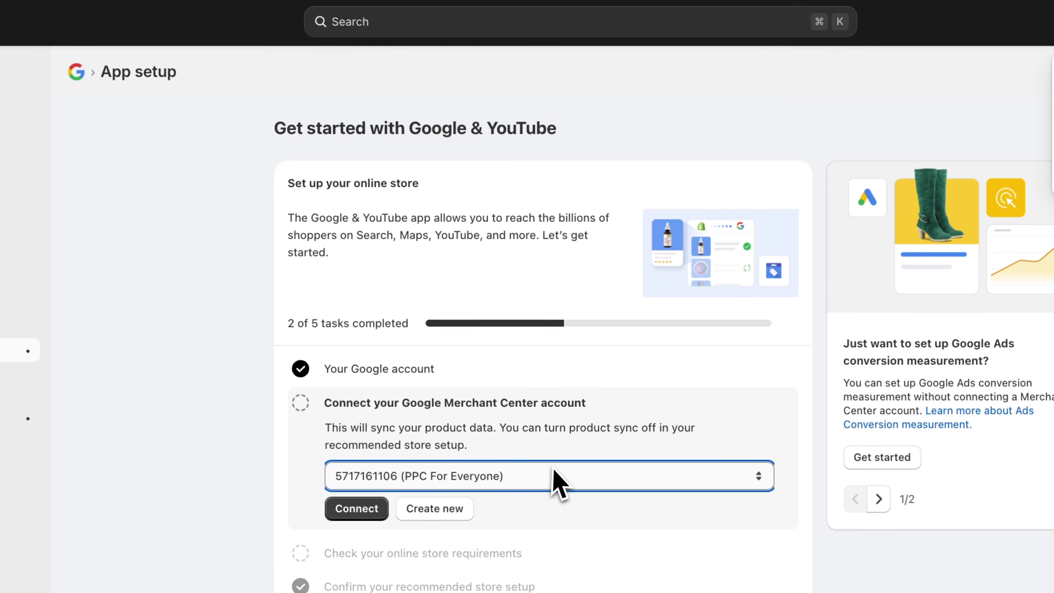
pyautogui.click(556, 475)
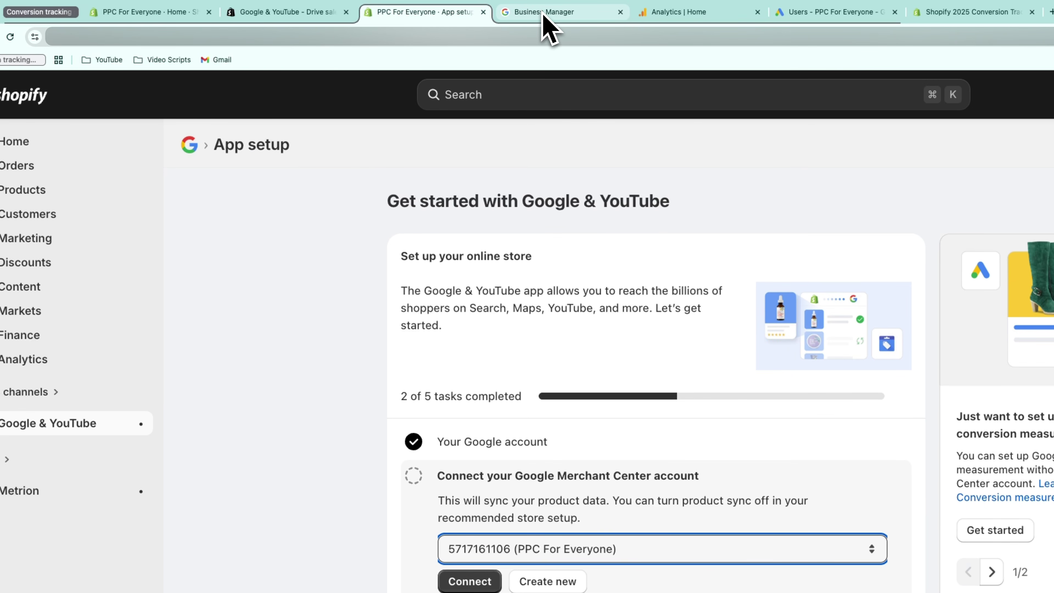
pyautogui.click(544, 15)
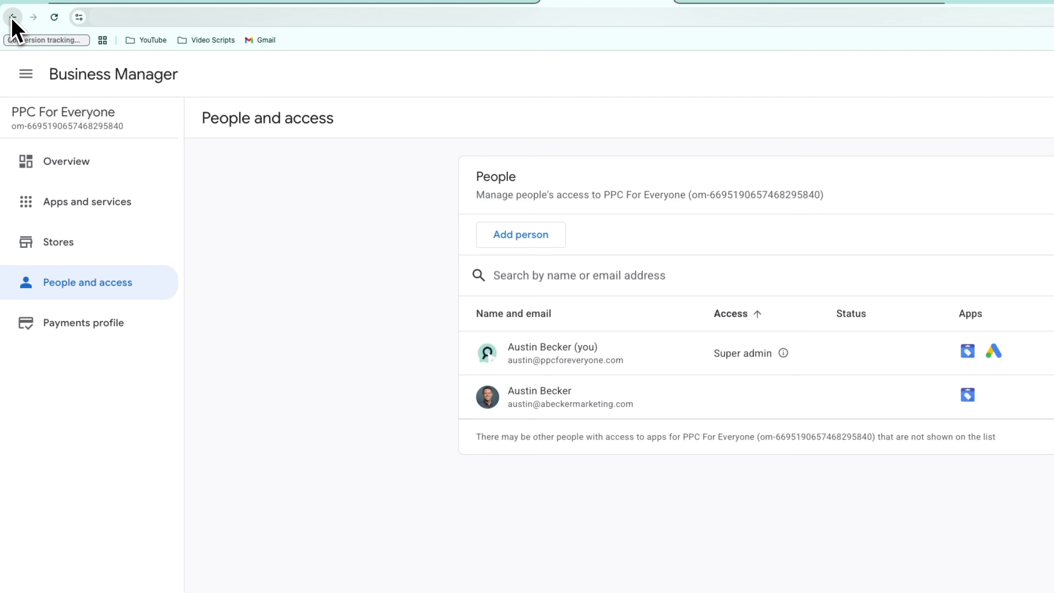
pyautogui.click(12, 18)
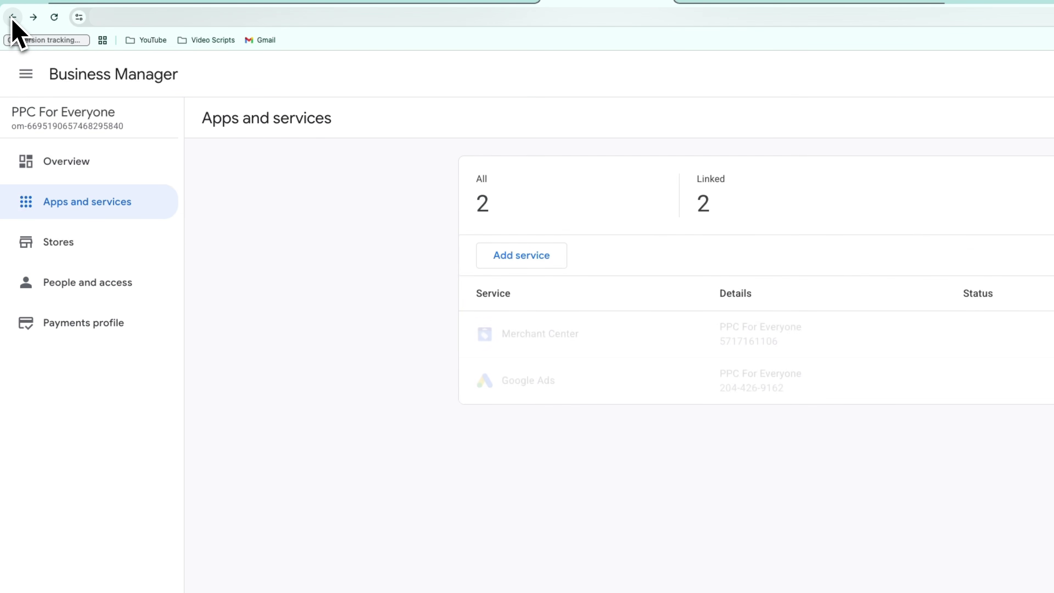
pyautogui.click(13, 18)
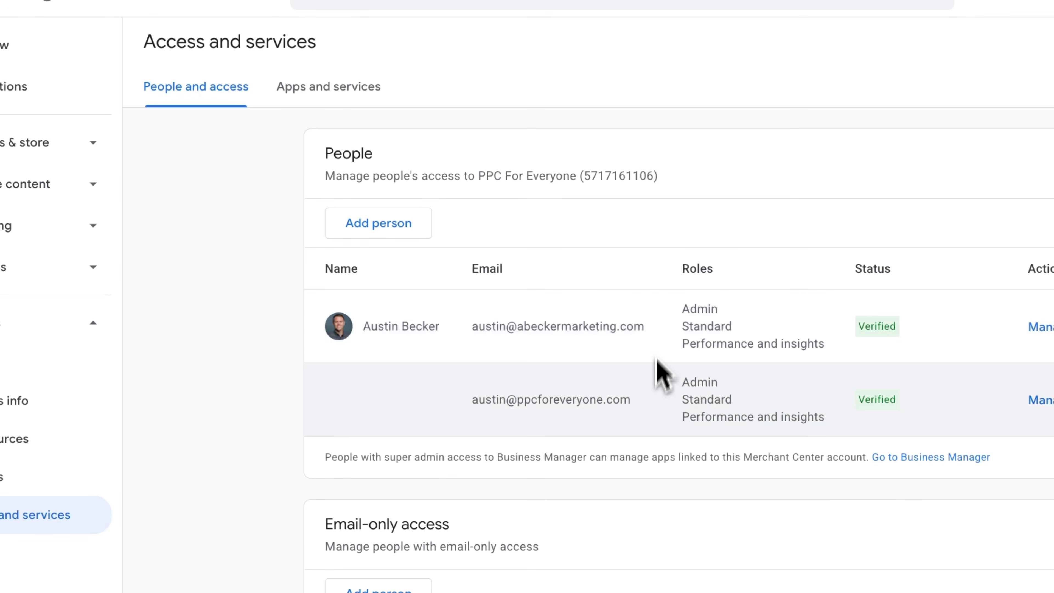
pyautogui.moveTo(651, 408); pyautogui.dragTo(441, 405)
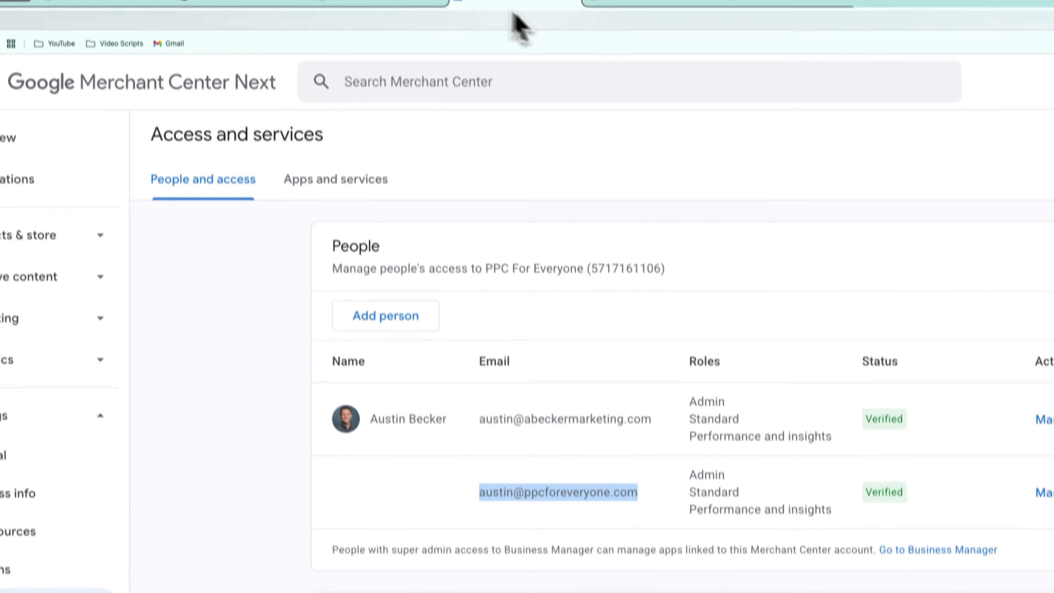
# Step: Return to Shopify's Google & YouTube app setup, connect the PPC For Everyone Merchant Center account and confirm the store's contact information requirement
pyautogui.click(389, 12)
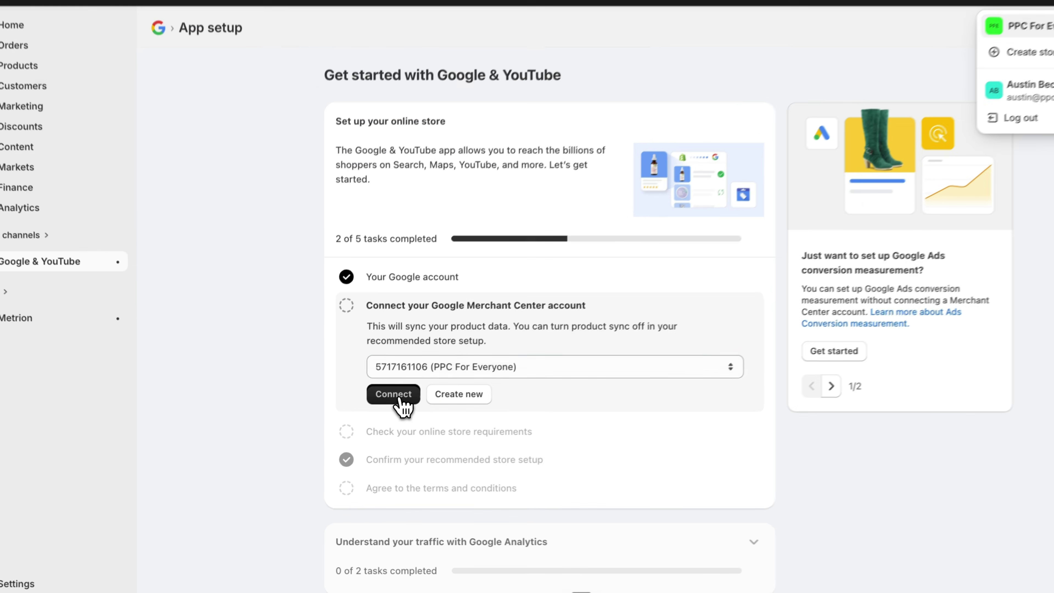
pyautogui.click(373, 419)
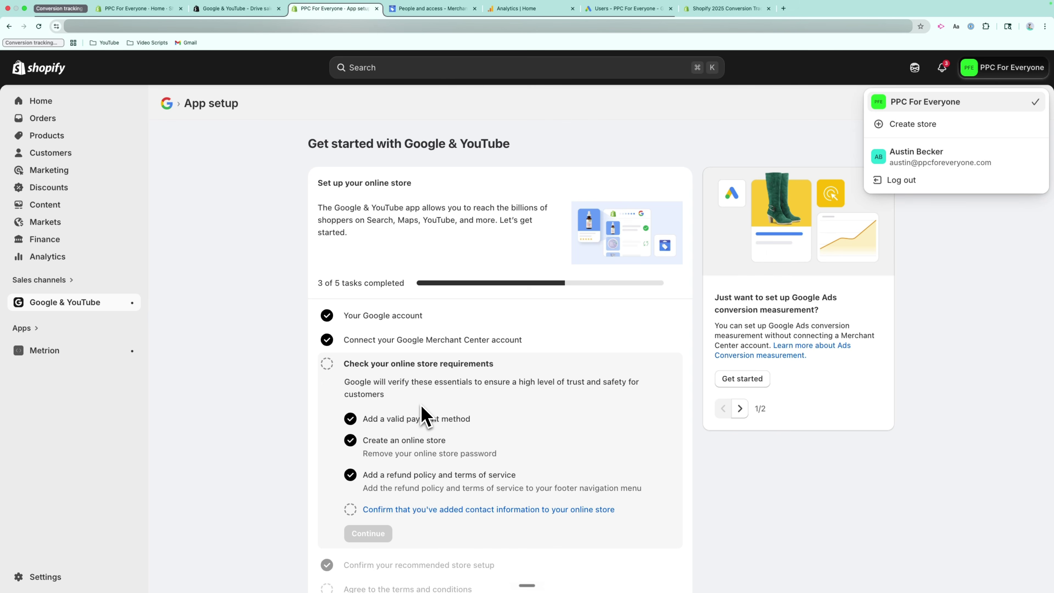
pyautogui.scroll(-5, 423, 415)
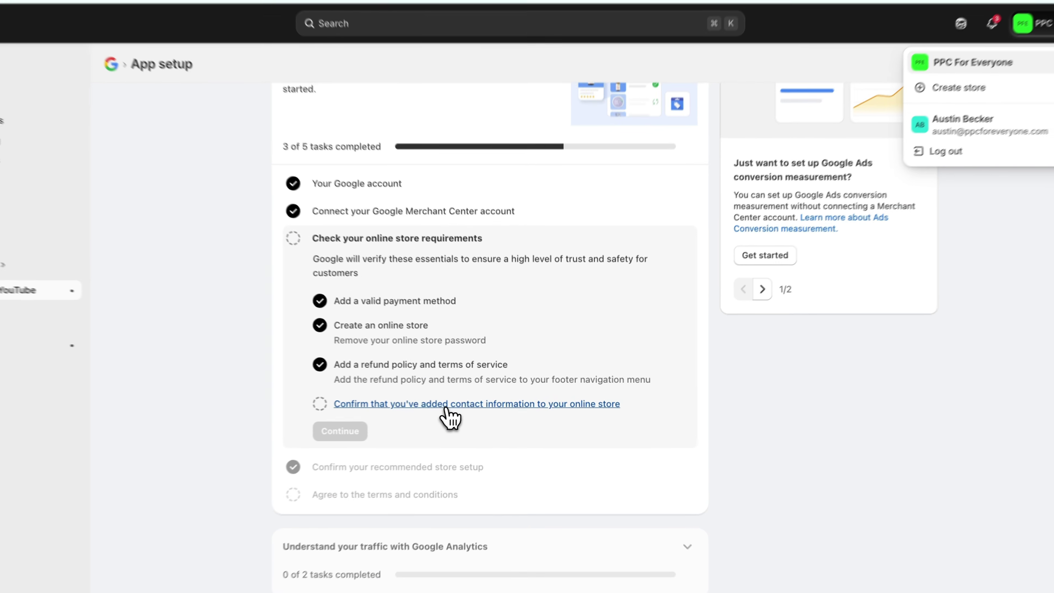
pyautogui.click(472, 405)
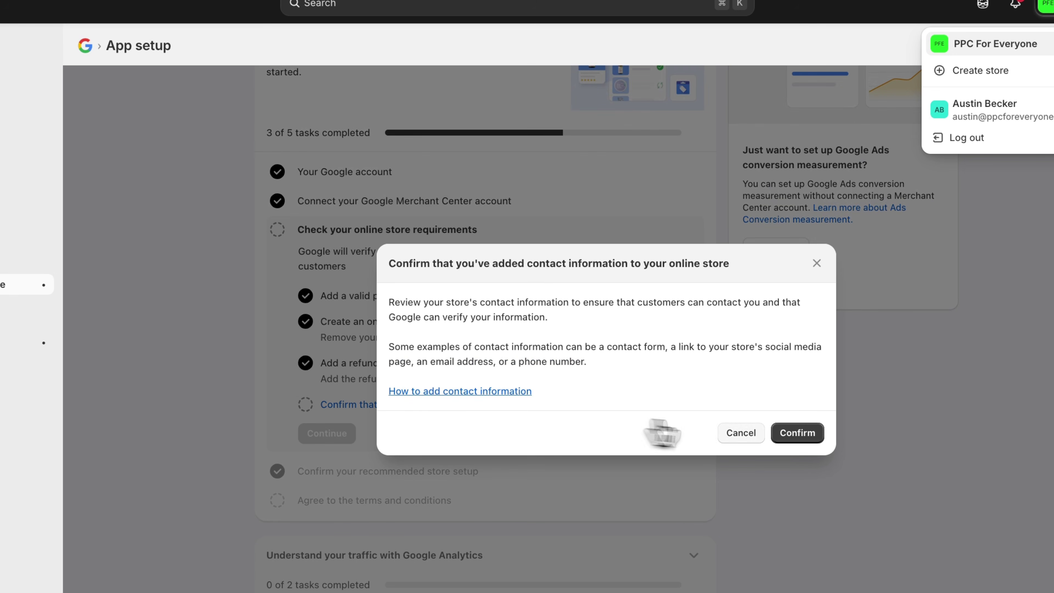
pyautogui.click(796, 436)
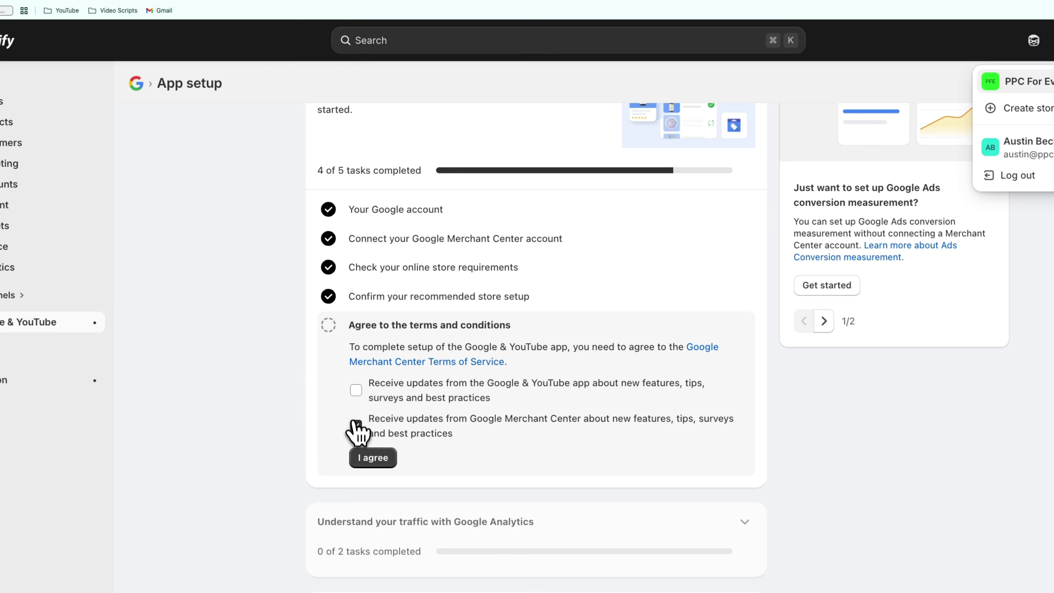
# Step: Agree to the Google Merchant Center terms of service, leaving both update subscriptions unselected
pyautogui.click(356, 426)
pyautogui.click(356, 389)
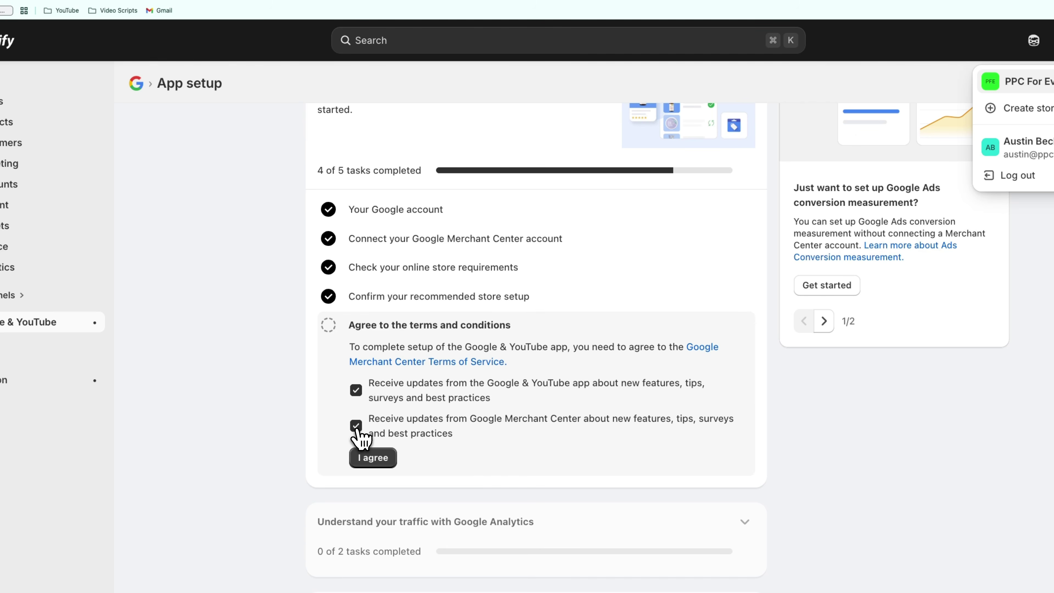
pyautogui.click(356, 426)
pyautogui.click(356, 391)
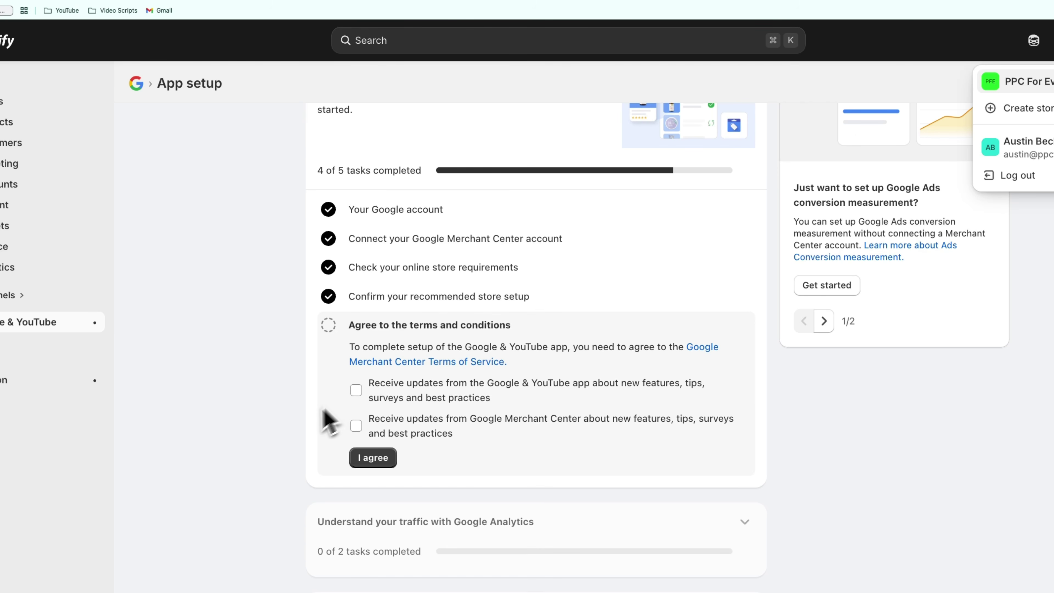
pyautogui.click(373, 458)
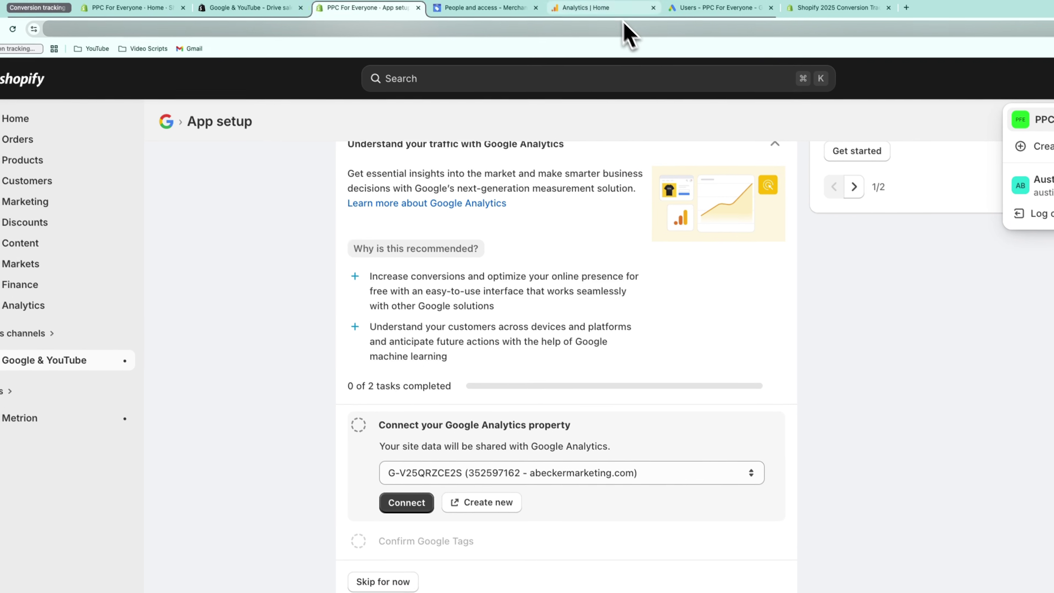
# Step: Switch to Google Analytics and look up the measurement ID of the Demo Beach Supplies web data stream
pyautogui.click(610, 18)
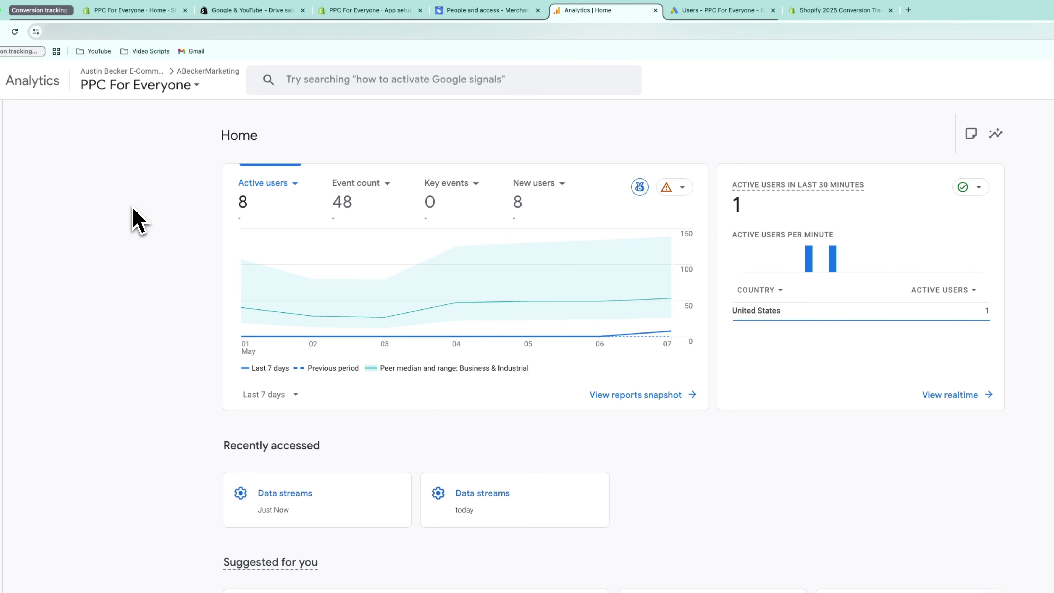
pyautogui.click(16, 585)
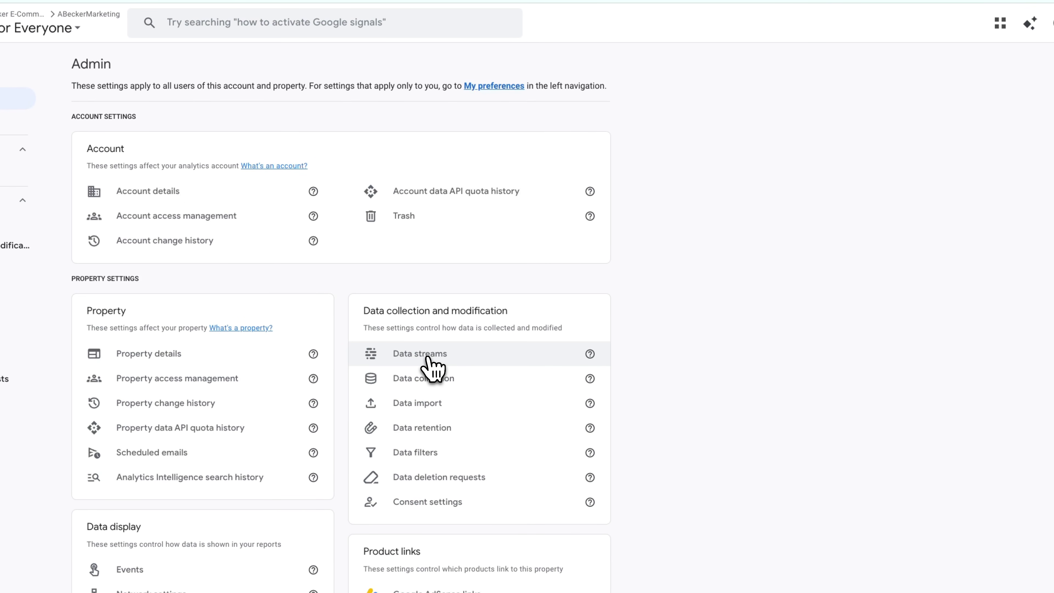
pyautogui.click(429, 357)
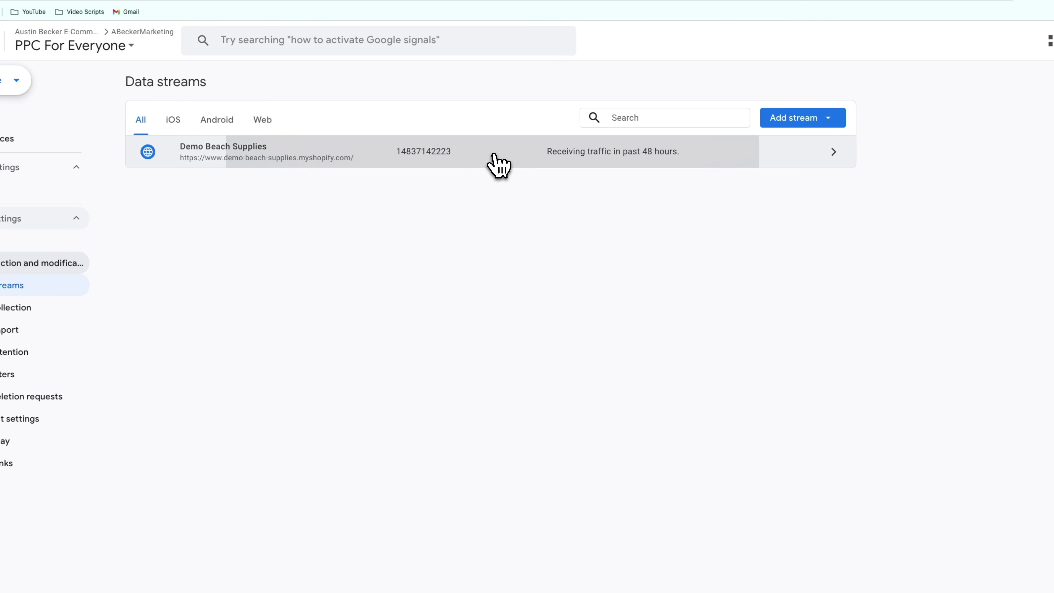
pyautogui.click(496, 165)
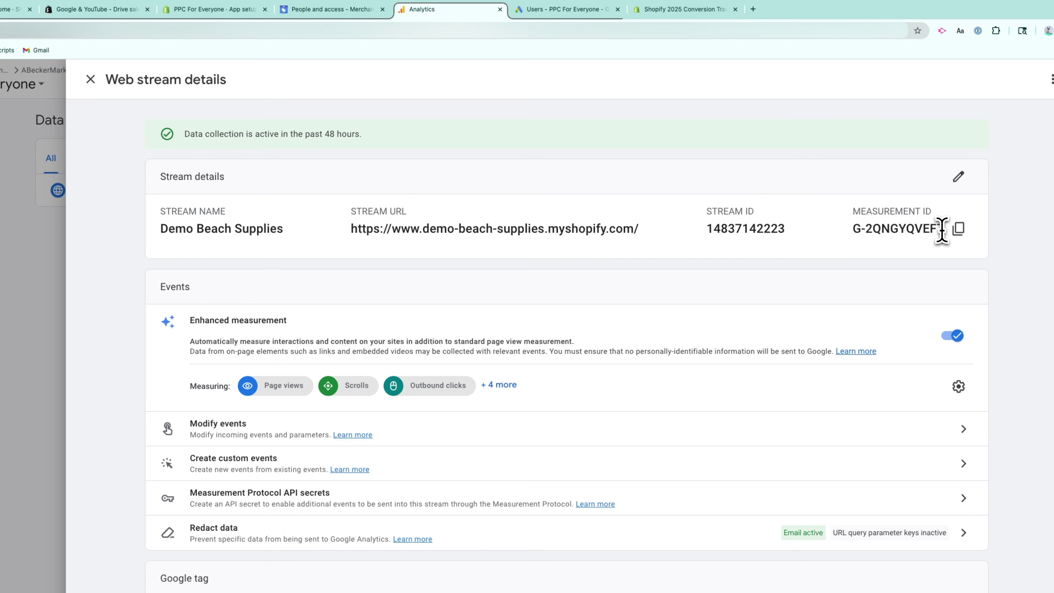
pyautogui.moveTo(943, 228); pyautogui.dragTo(913, 230)
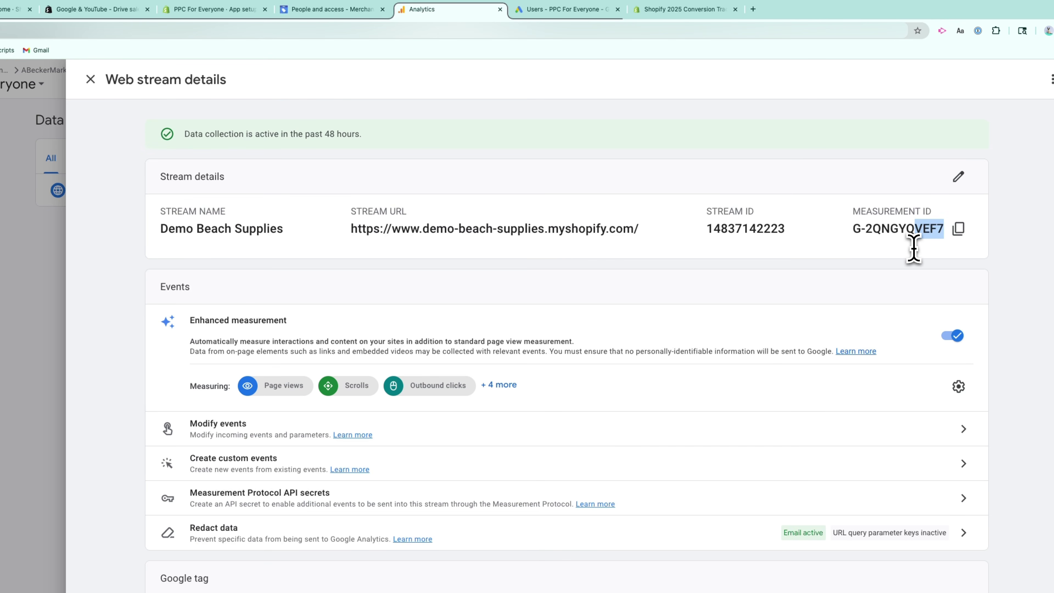
# Step: Return to Shopify's app setup and connect the PPC For Everyone Google Analytics property that matches the data stream's measurement ID
pyautogui.click(211, 9)
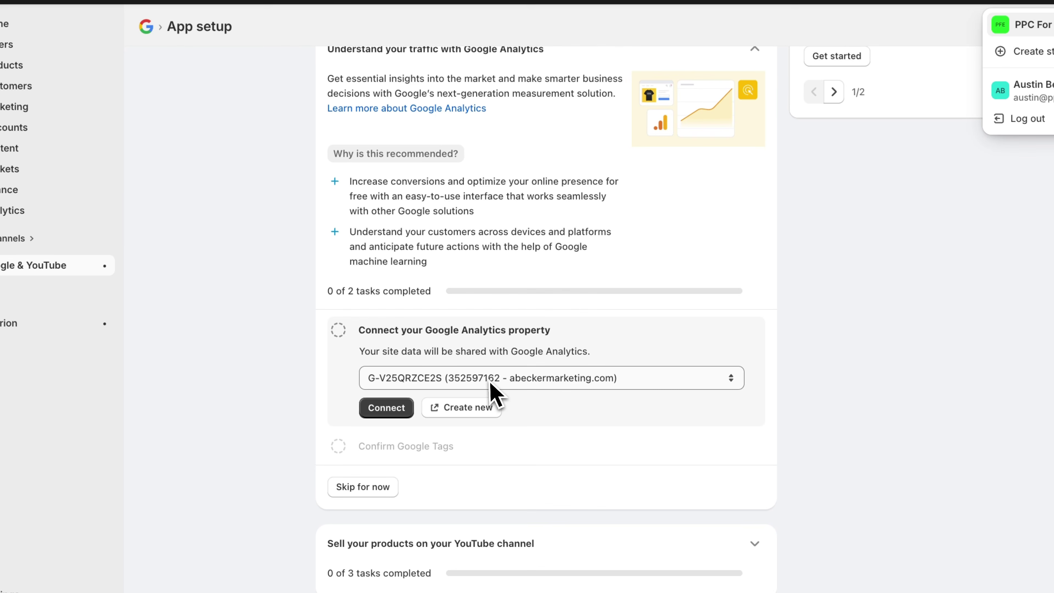
pyautogui.click(488, 474)
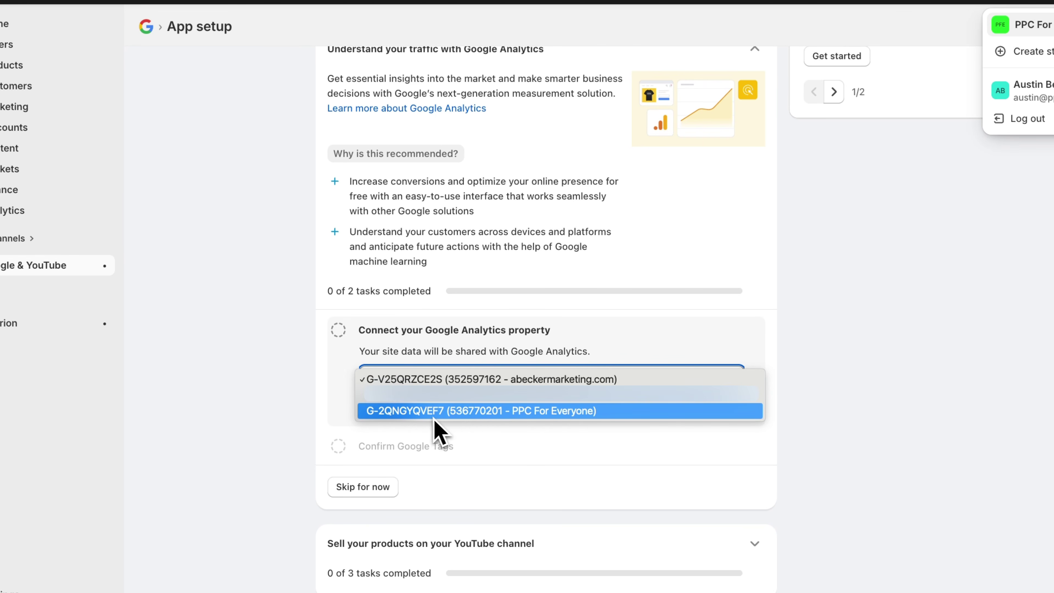
pyautogui.click(458, 411)
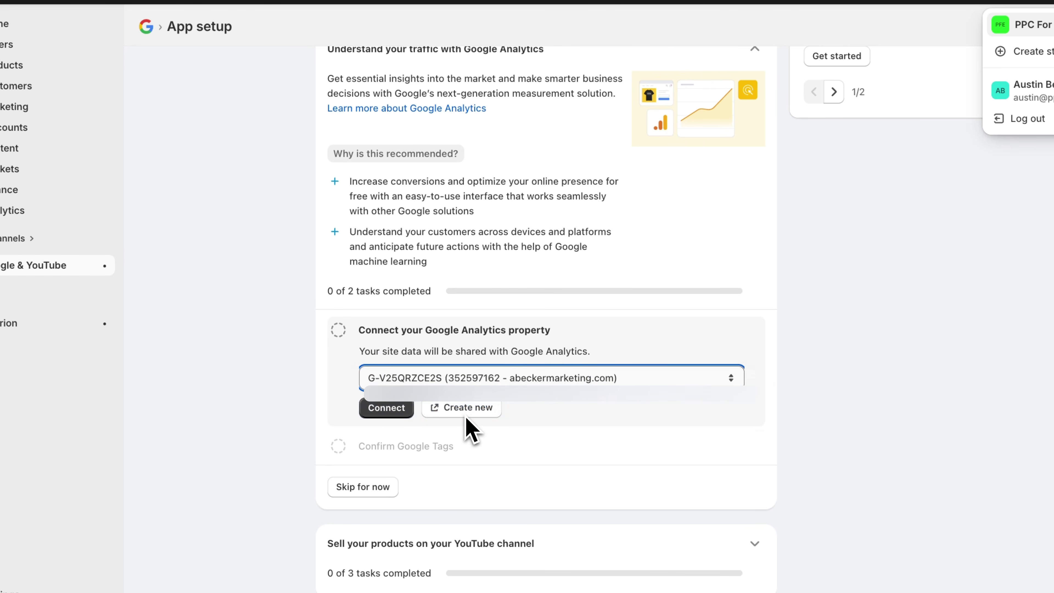
pyautogui.click(376, 411)
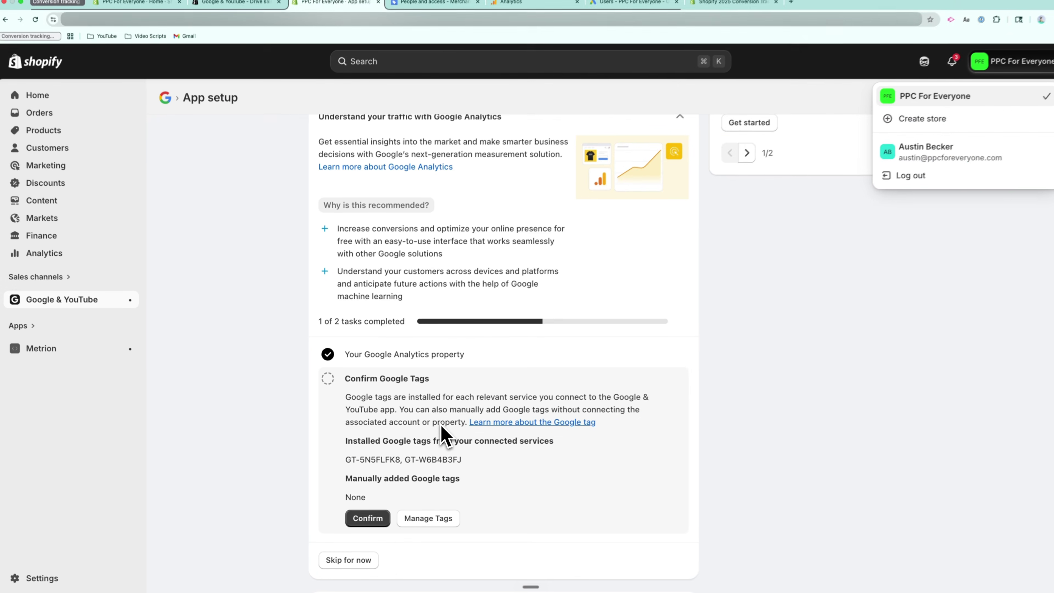
# Step: Review and confirm the Google tags installed from the connected services
pyautogui.scroll(-3, 297, 432)
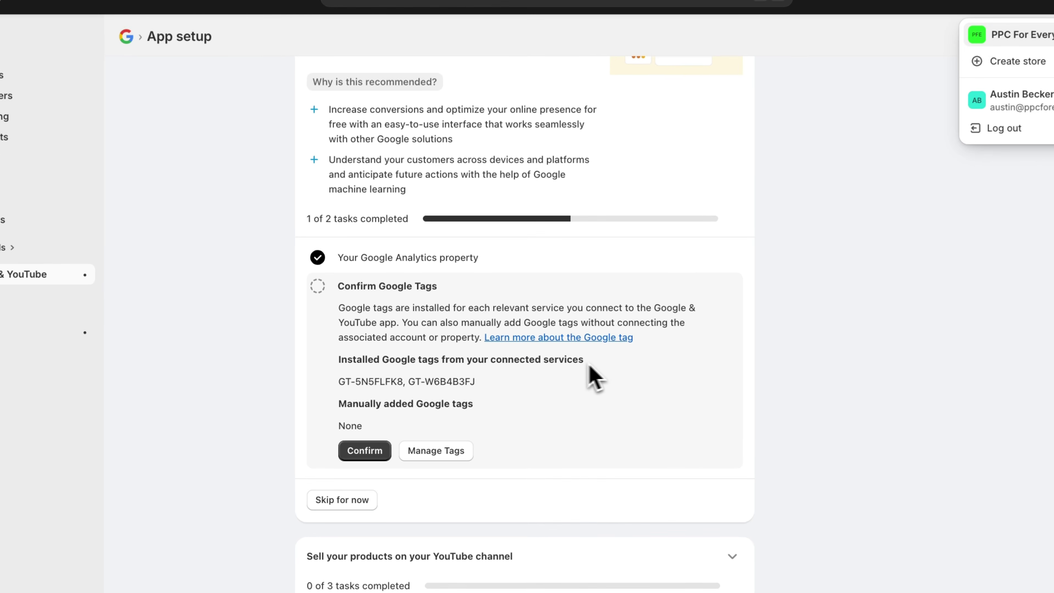
pyautogui.moveTo(551, 373); pyautogui.dragTo(347, 371)
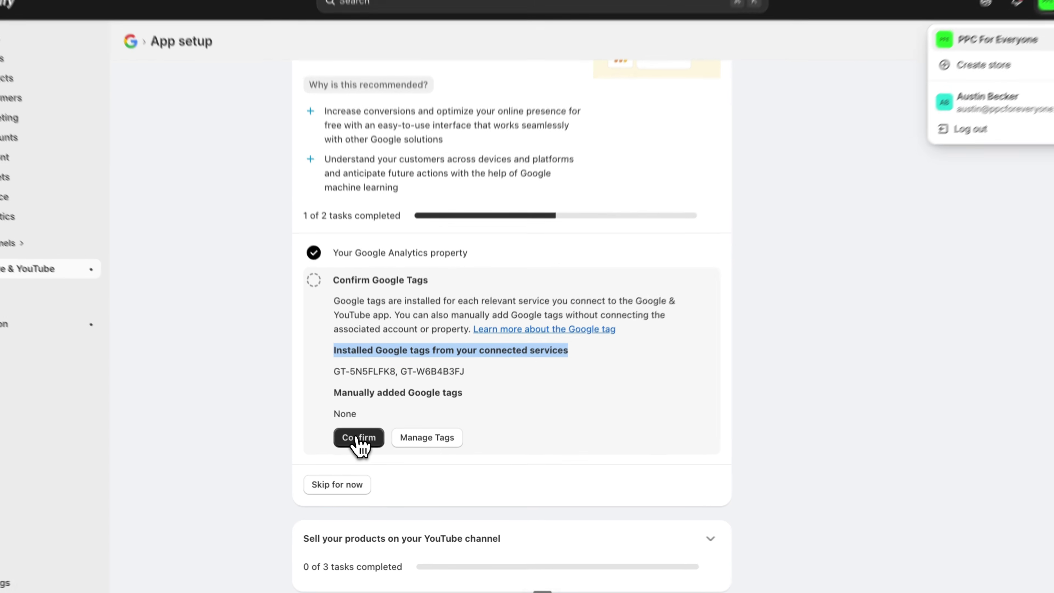
pyautogui.click(366, 449)
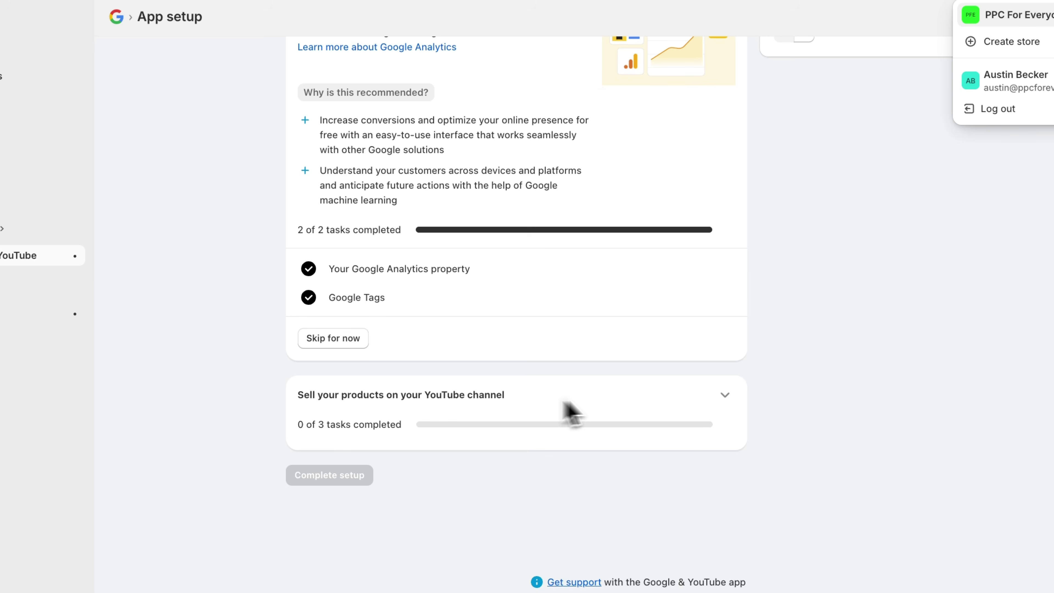
# Step: Skip the section for selling products on a YouTube channel and complete the Google & YouTube app setup
pyautogui.click(723, 395)
pyautogui.scroll(-10, 534, 459)
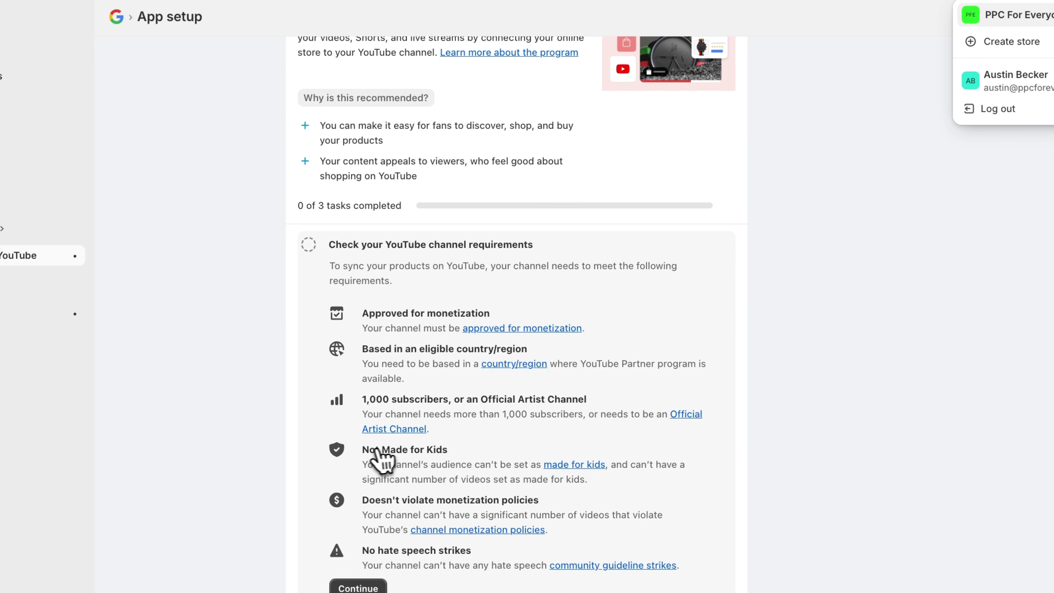
pyautogui.scroll(-6, 373, 415)
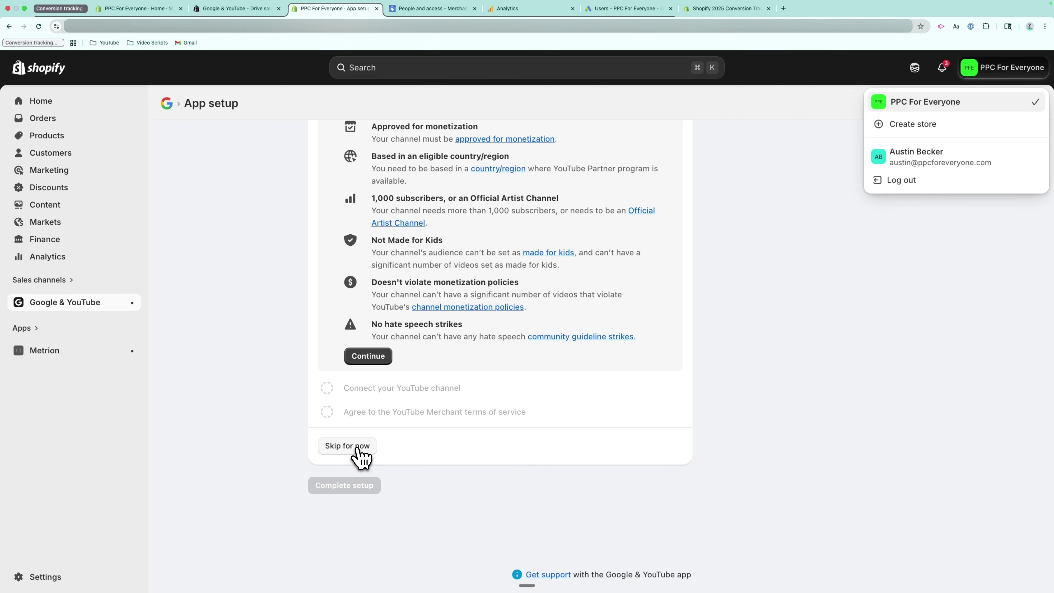
pyautogui.click(357, 448)
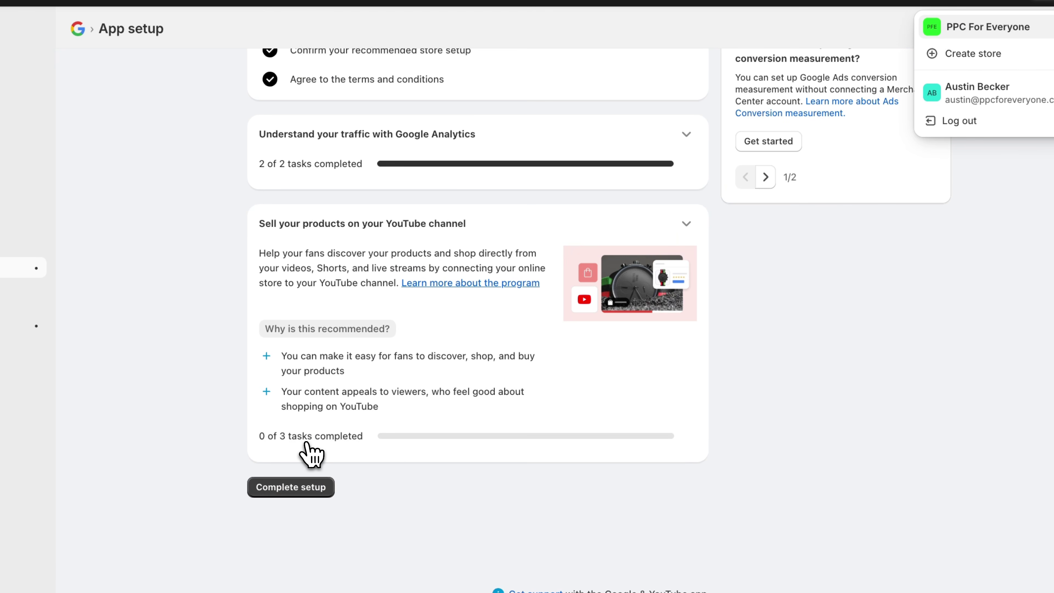
pyautogui.click(314, 490)
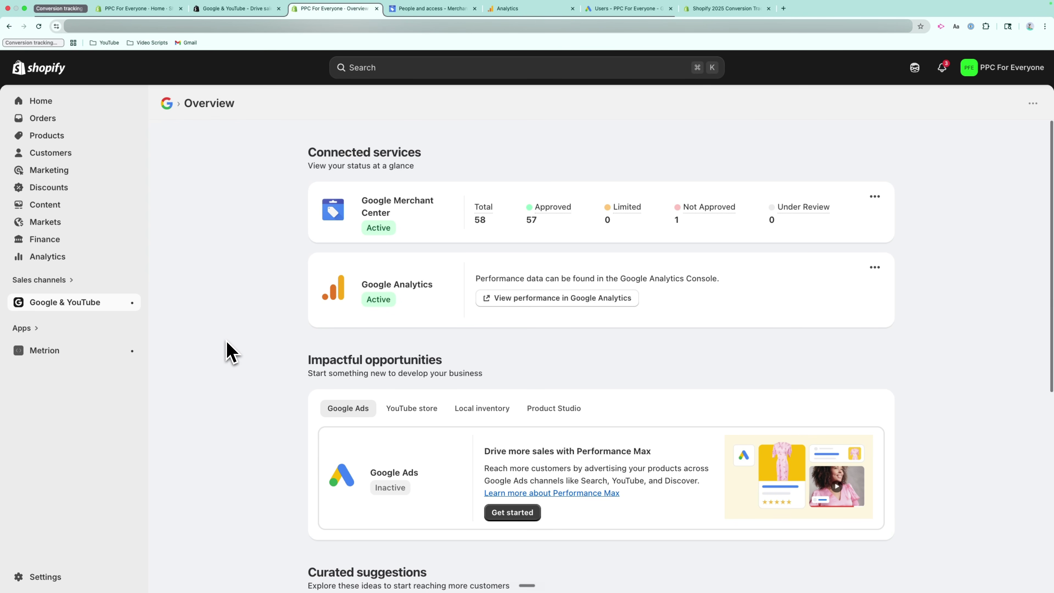
# Step: Start the Performance Max setup from the Google Ads opportunity on the app overview and bring up its Google Ads account choice
pyautogui.scroll(-3, 227, 344)
pyautogui.scroll(-1, 230, 352)
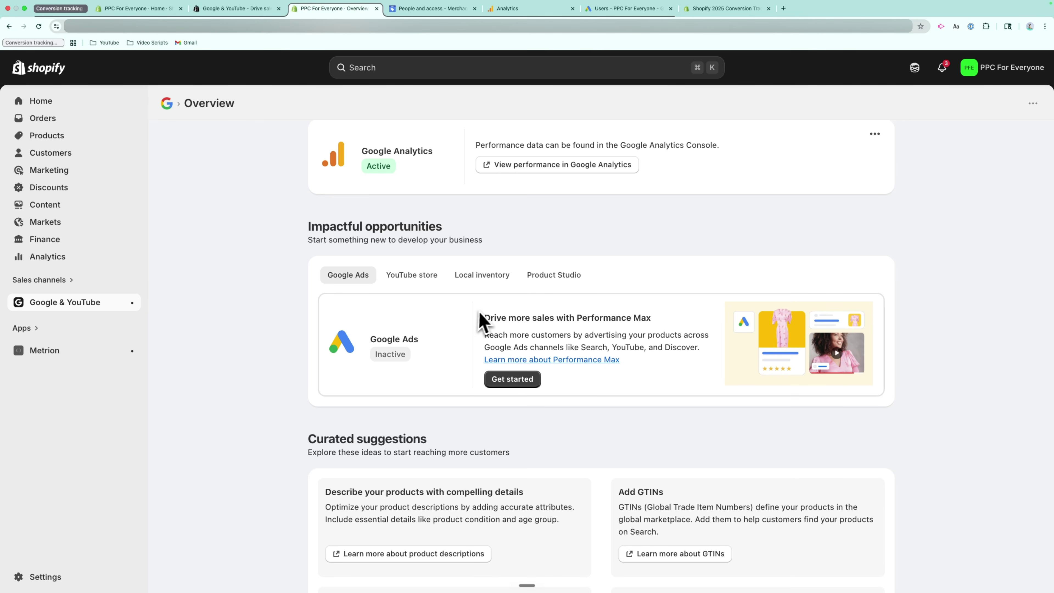
pyautogui.moveTo(485, 320); pyautogui.dragTo(566, 318)
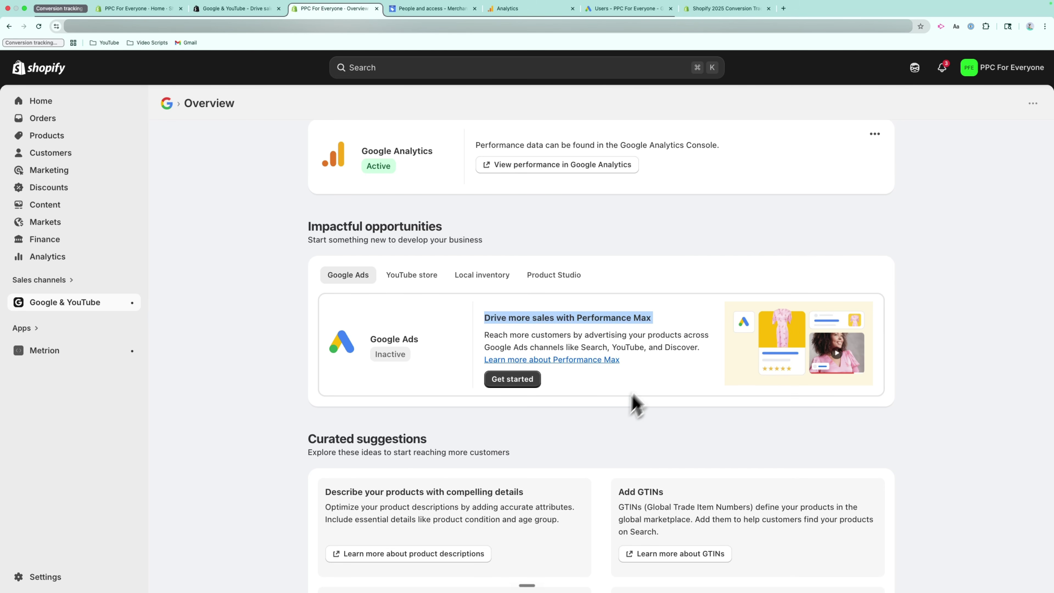
pyautogui.click(520, 386)
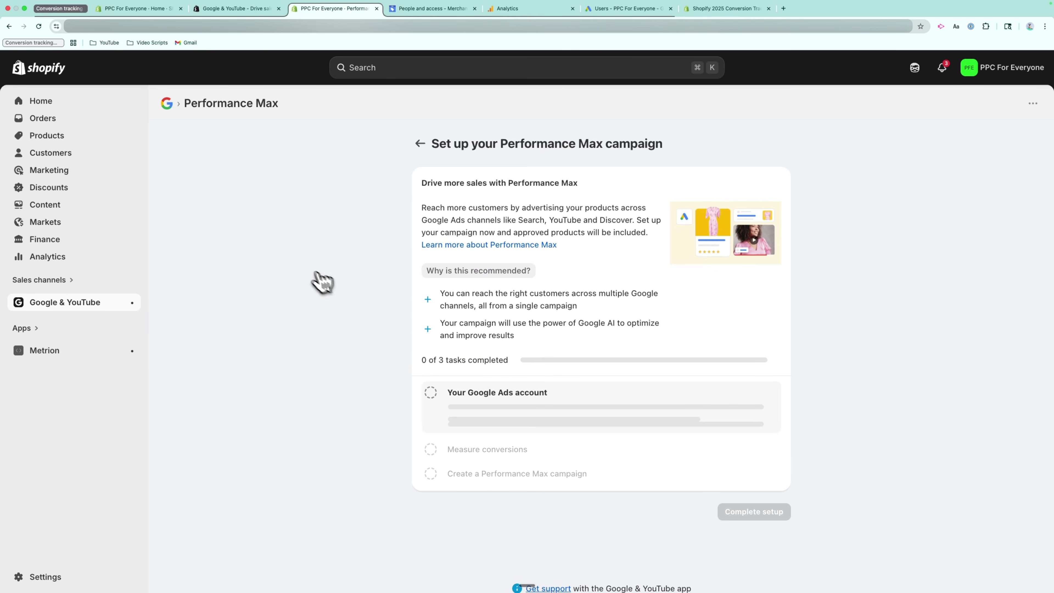
pyautogui.scroll(-2, 316, 376)
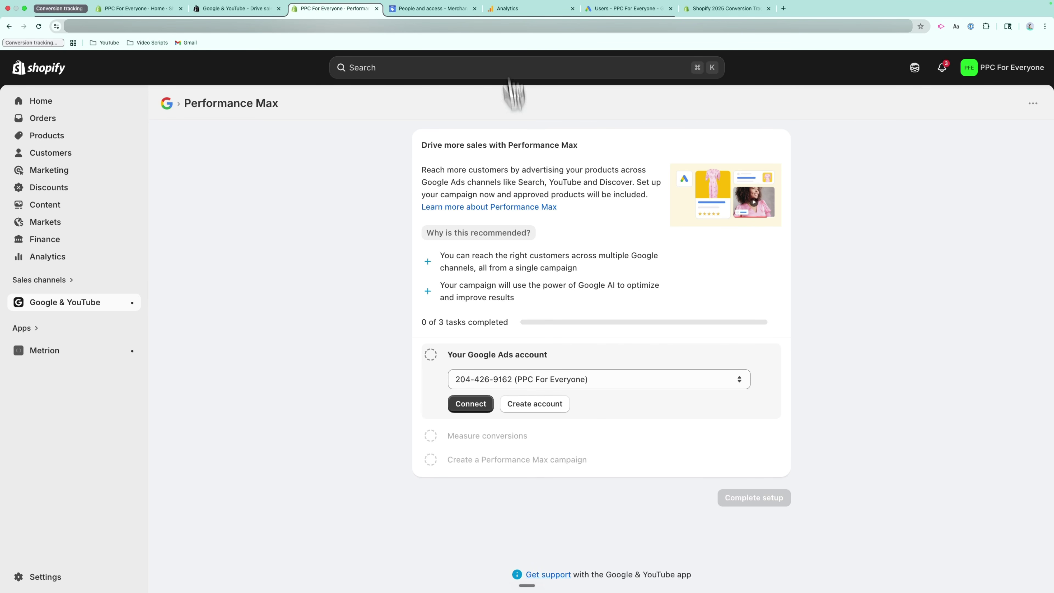
# Step: Check the PPC For Everyone account's ID in Google Ads and connect the matching account in Shopify's Performance Max setup
pyautogui.click(610, 9)
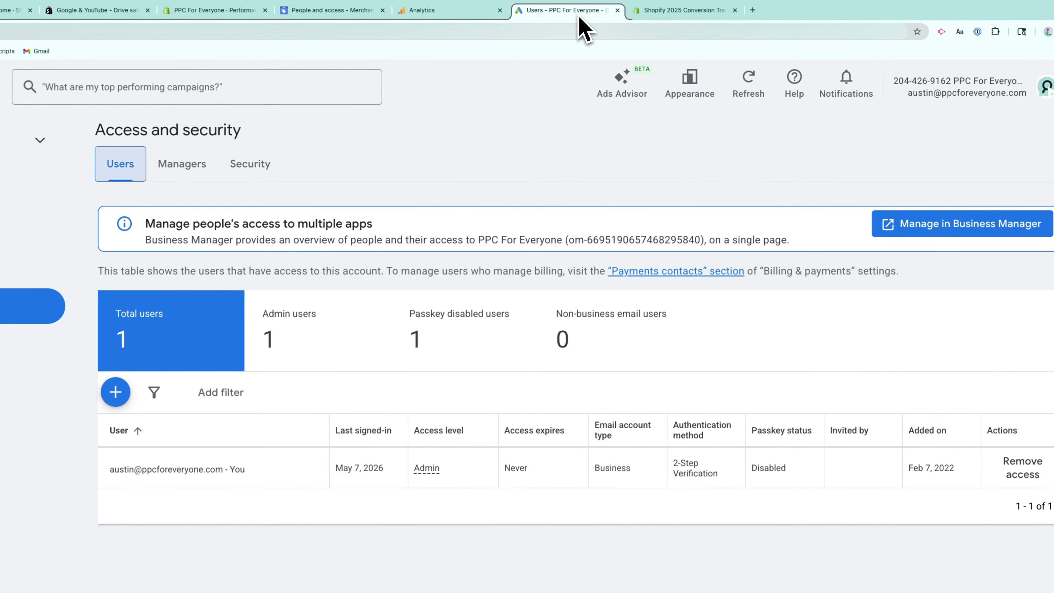
pyautogui.moveTo(953, 82); pyautogui.dragTo(933, 85)
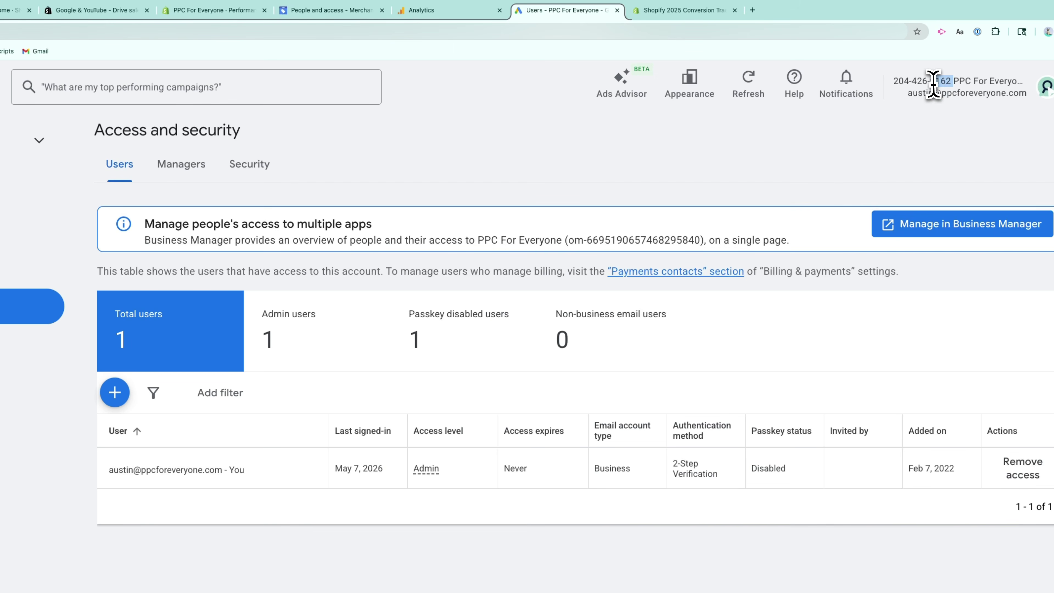
pyautogui.click(212, 10)
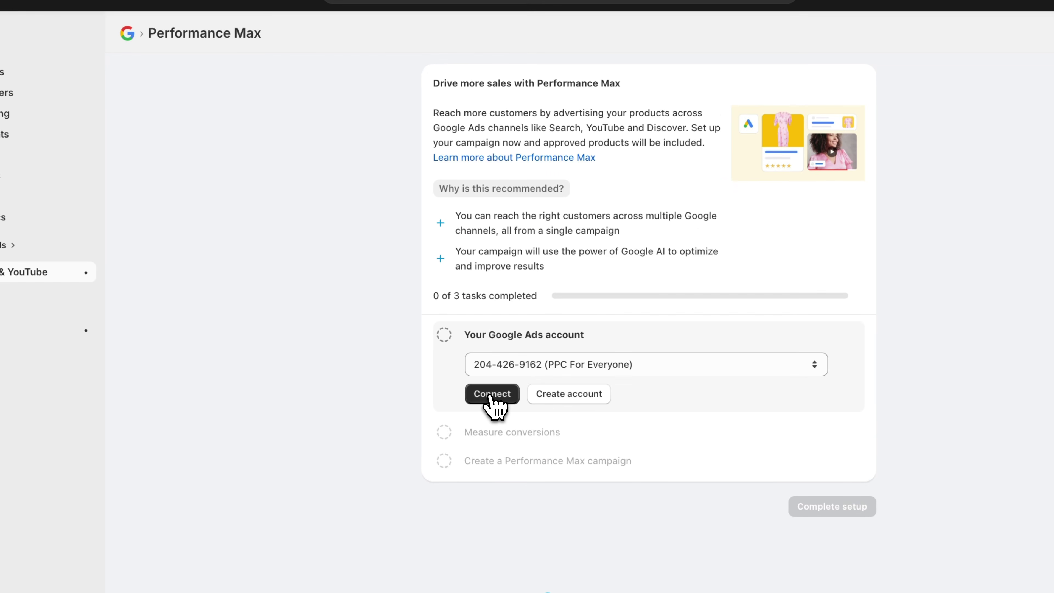
pyautogui.click(521, 476)
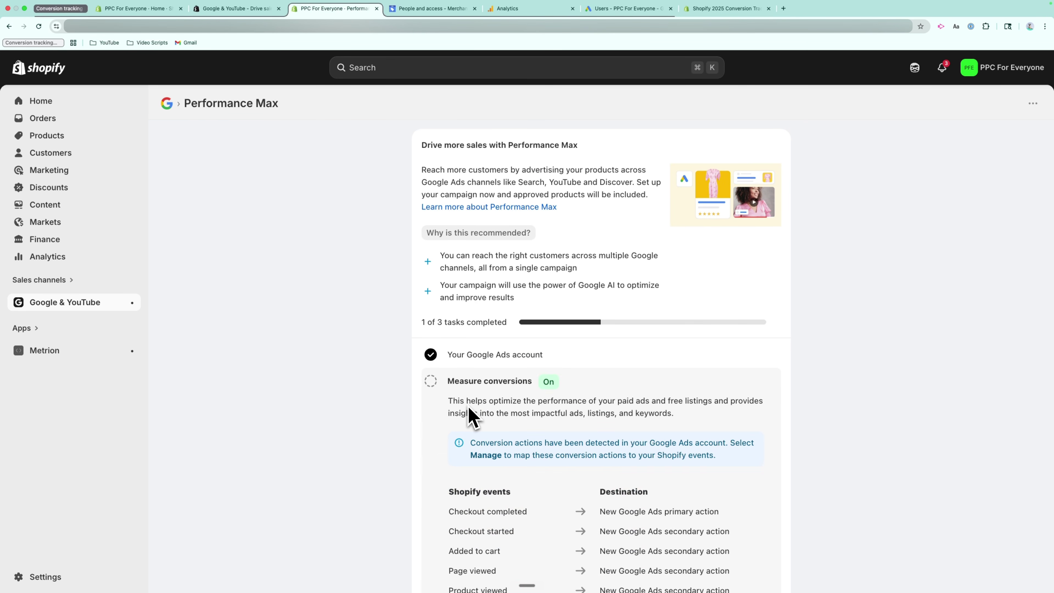
# Step: Review how the Shopify events, including Page viewed, map to Google Ads destinations under Measure conversions
pyautogui.scroll(-5, 332, 407)
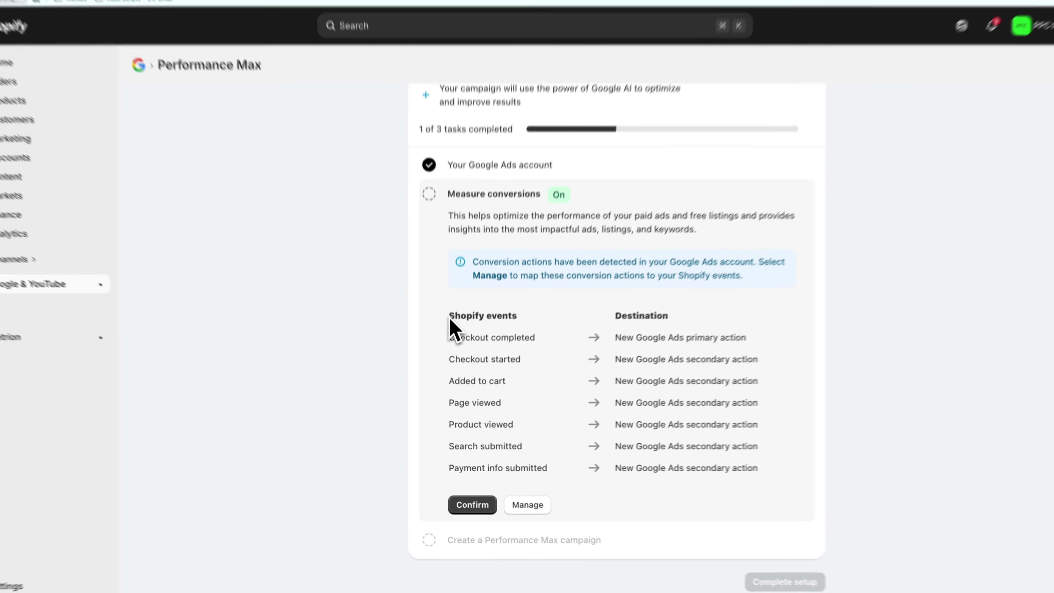
pyautogui.moveTo(450, 319); pyautogui.dragTo(521, 323)
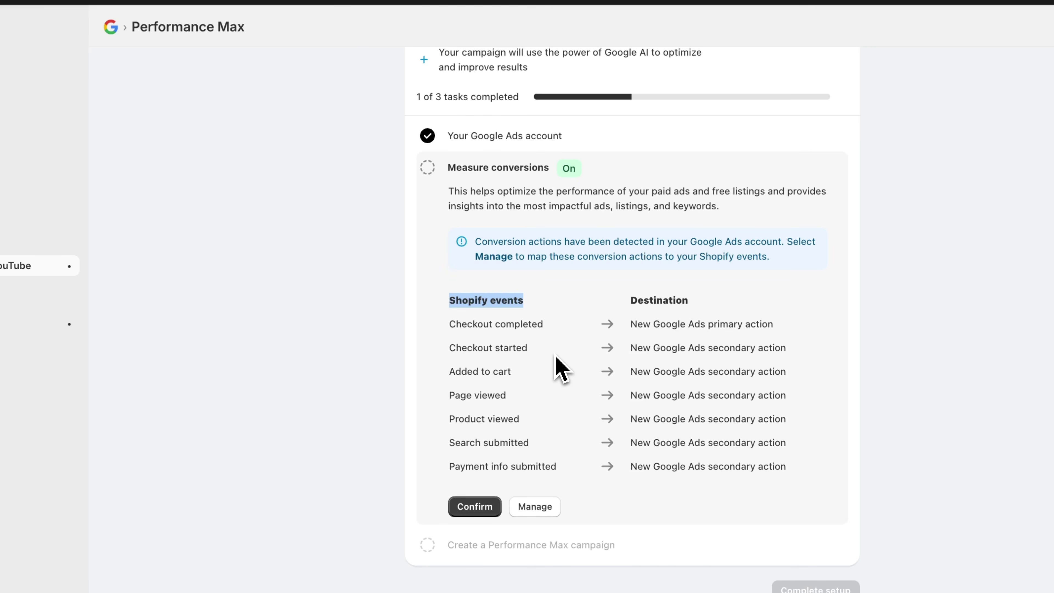
pyautogui.moveTo(516, 399); pyautogui.dragTo(428, 404)
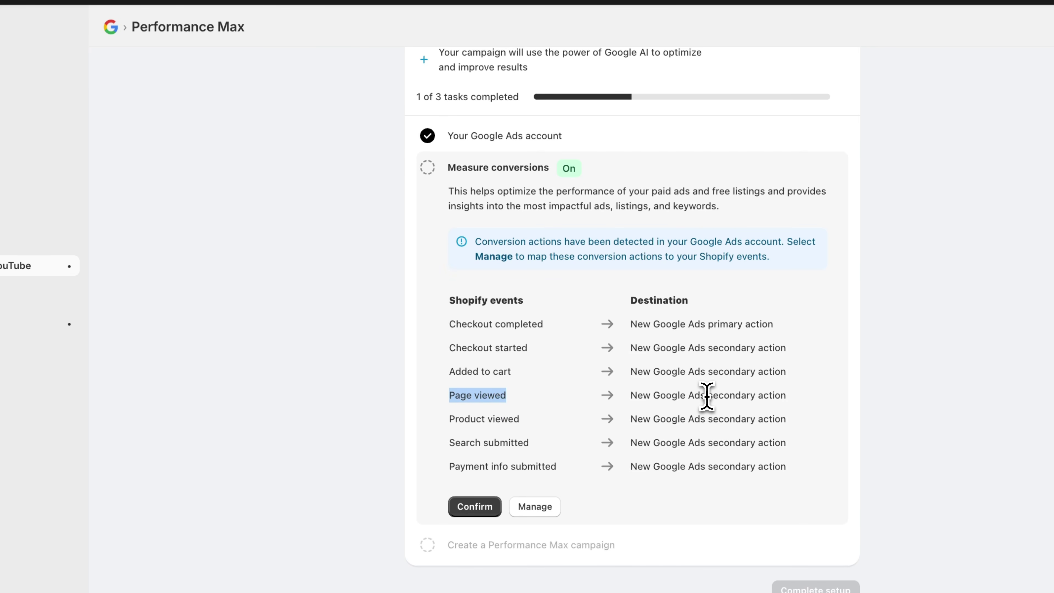
# Step: Compare the Page viewed event's secondary action with the Page View and Add To Cart conversion figures in the Google Ads campaign report
pyautogui.moveTo(705, 395); pyautogui.dragTo(757, 394)
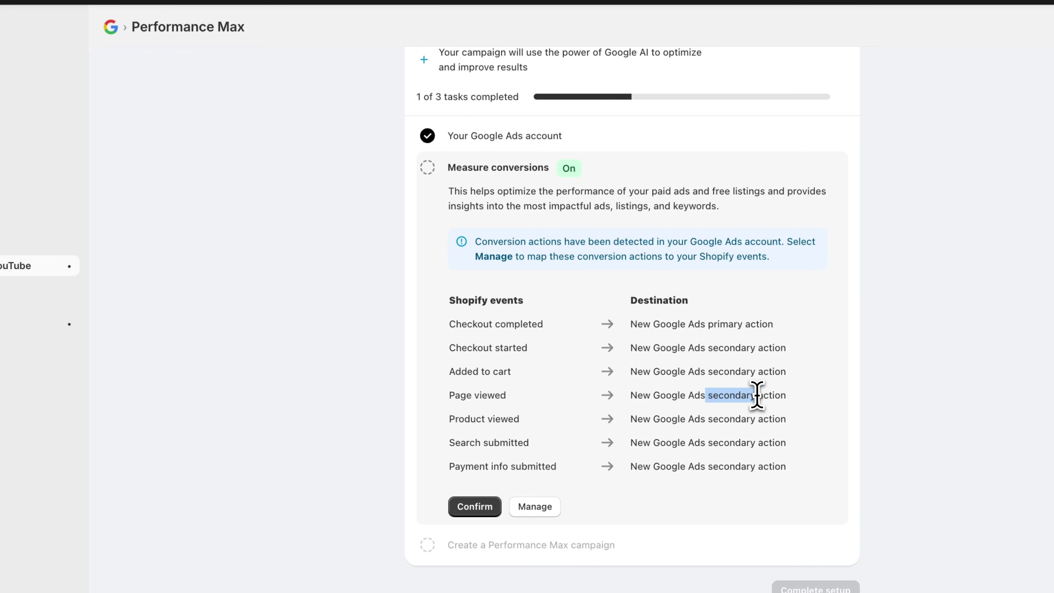
pyautogui.hotkey('ctrl', 'Right')
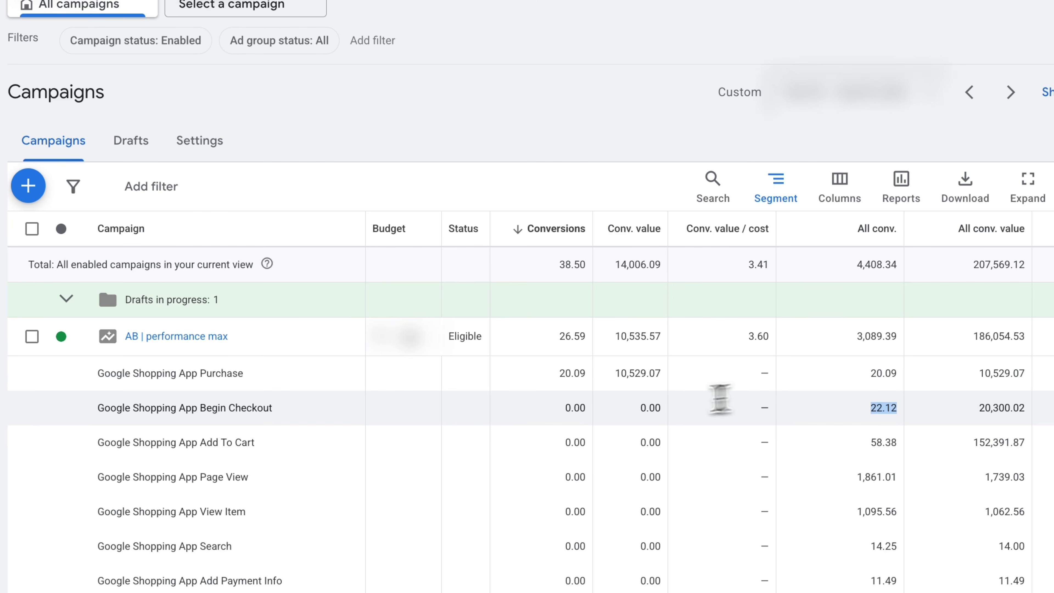
pyautogui.moveTo(199, 477); pyautogui.dragTo(255, 481)
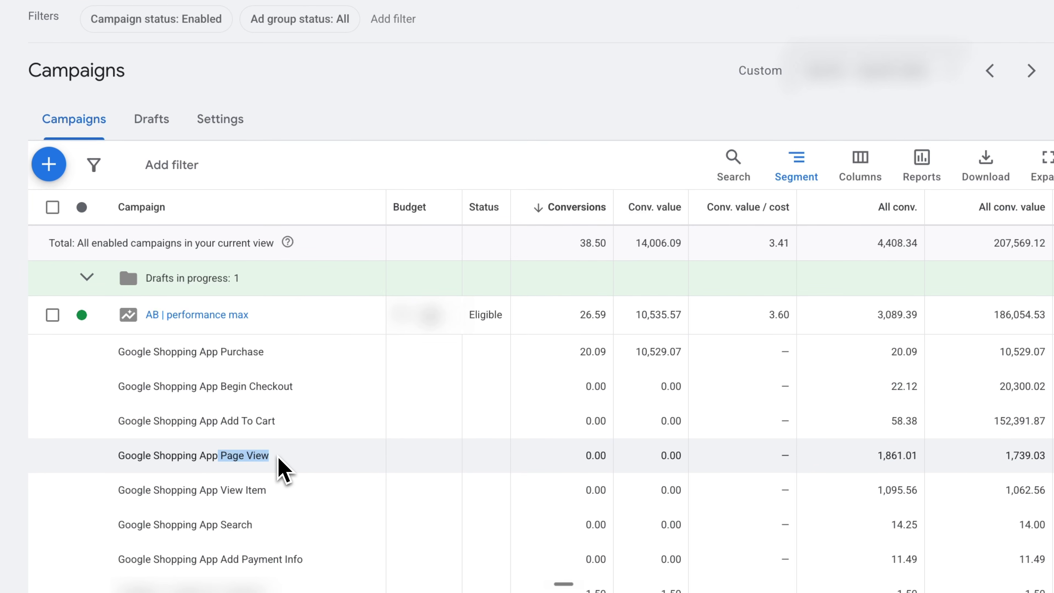
pyautogui.moveTo(585, 455); pyautogui.dragTo(617, 459)
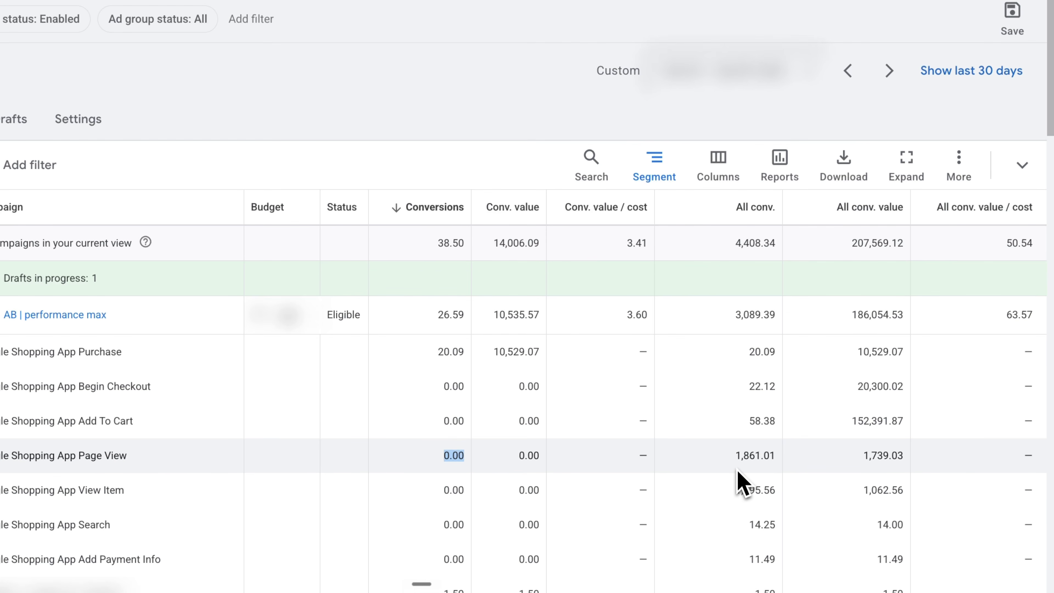
pyautogui.moveTo(735, 458); pyautogui.dragTo(775, 460)
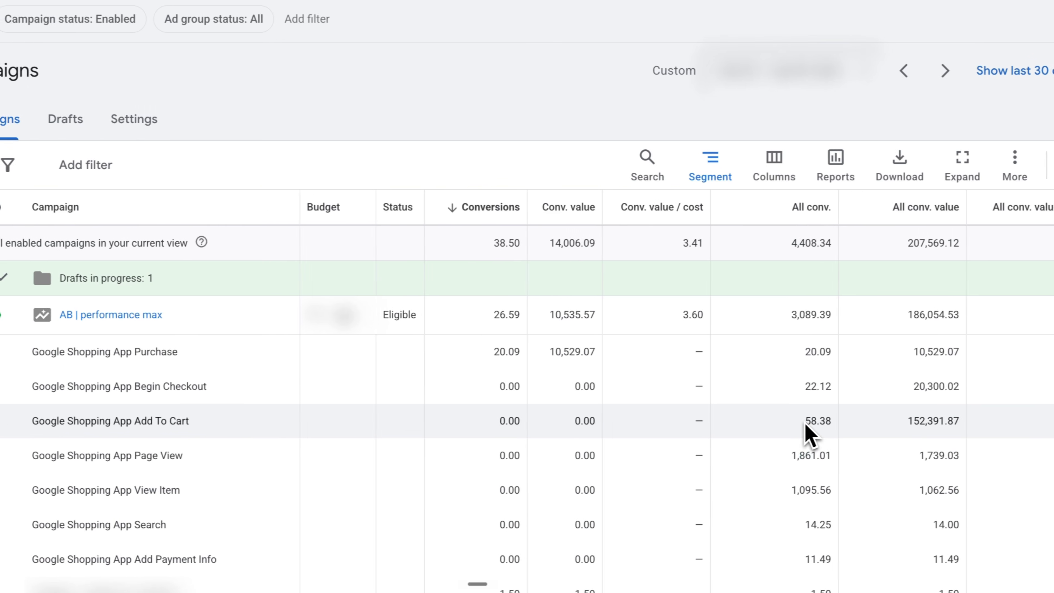
pyautogui.moveTo(750, 425); pyautogui.dragTo(777, 425)
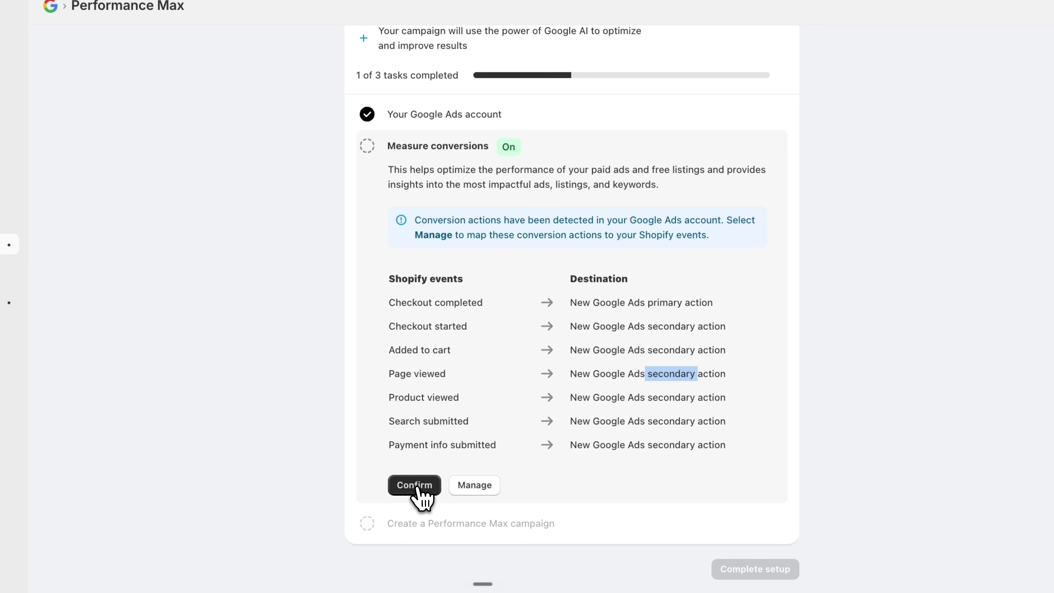
# Step: Confirm the Shopify event mapping under Measure conversions and review the resulting destination for the Checkout completed event
pyautogui.click(417, 488)
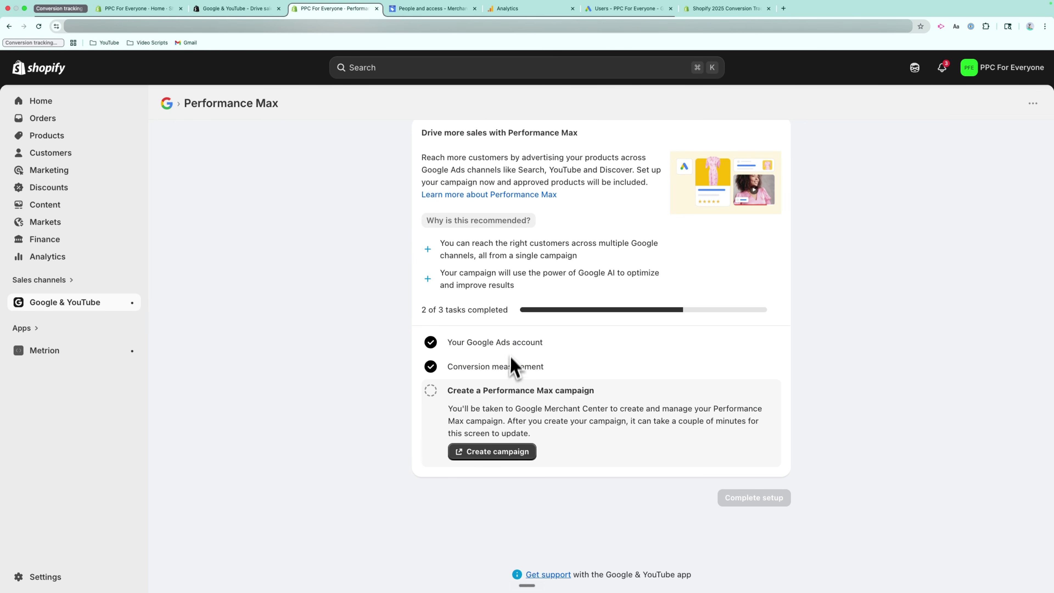
pyautogui.click(512, 371)
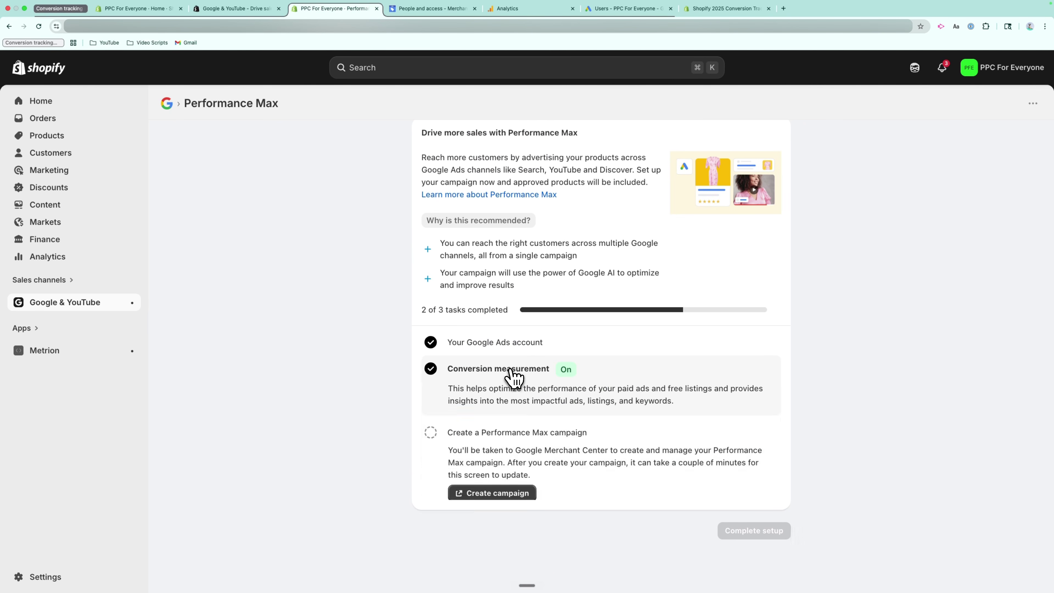
pyautogui.scroll(-2, 740, 427)
pyautogui.scroll(-1, 742, 433)
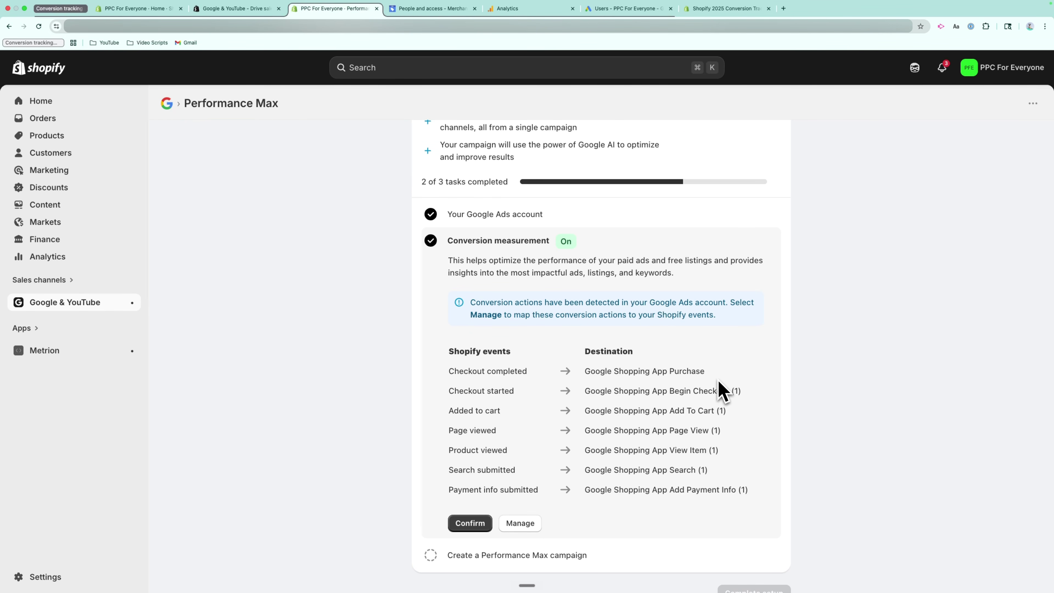
pyautogui.moveTo(714, 376); pyautogui.dragTo(575, 378)
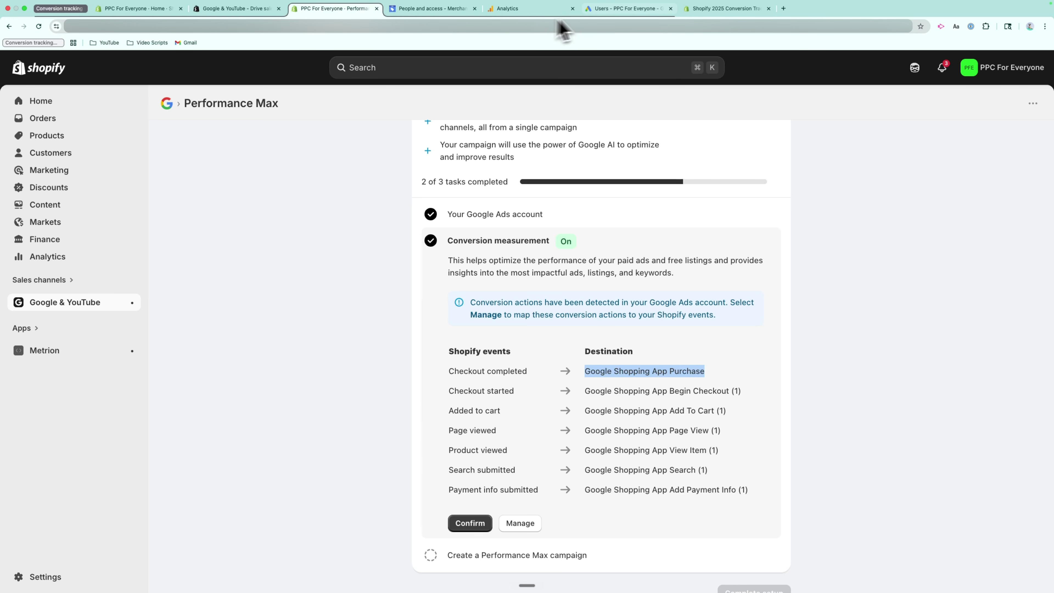
# Step: Switch to Google Ads and bring up the account's goals in the conversions Summary
pyautogui.click(623, 12)
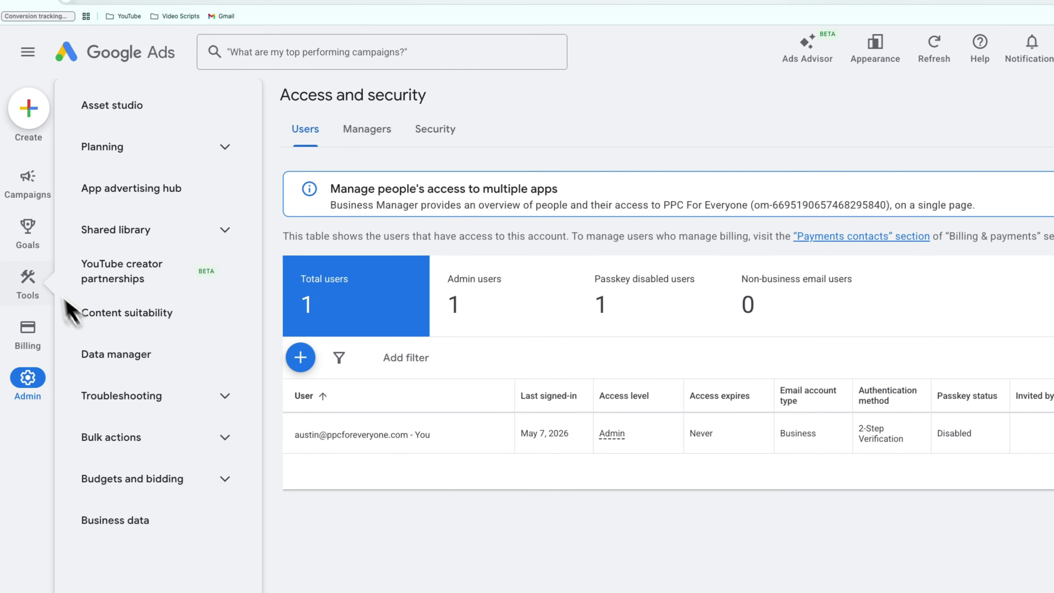
pyautogui.moveTo(32, 233)
pyautogui.click(121, 109)
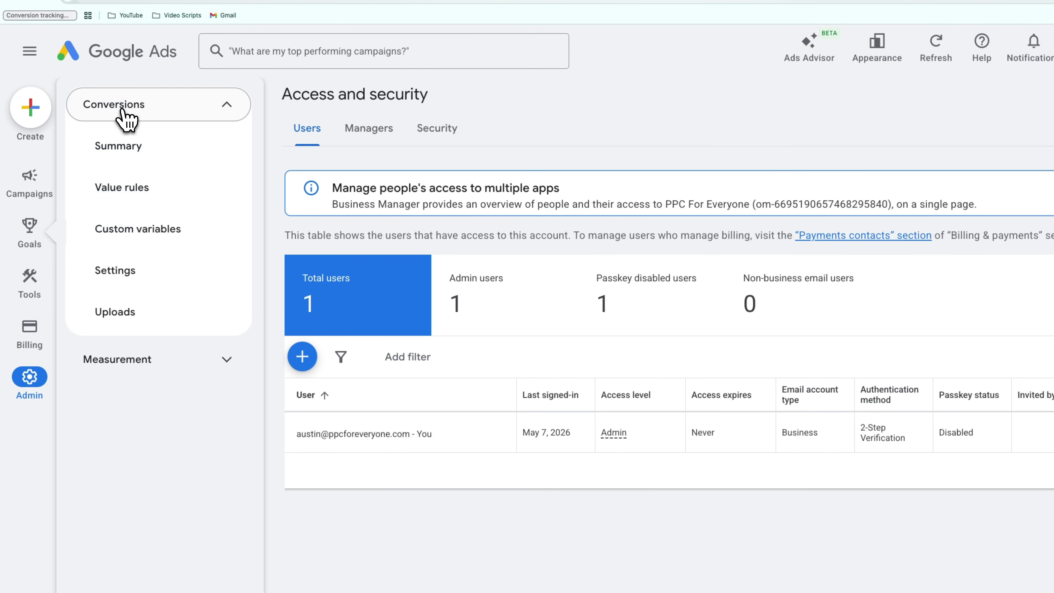
pyautogui.click(146, 154)
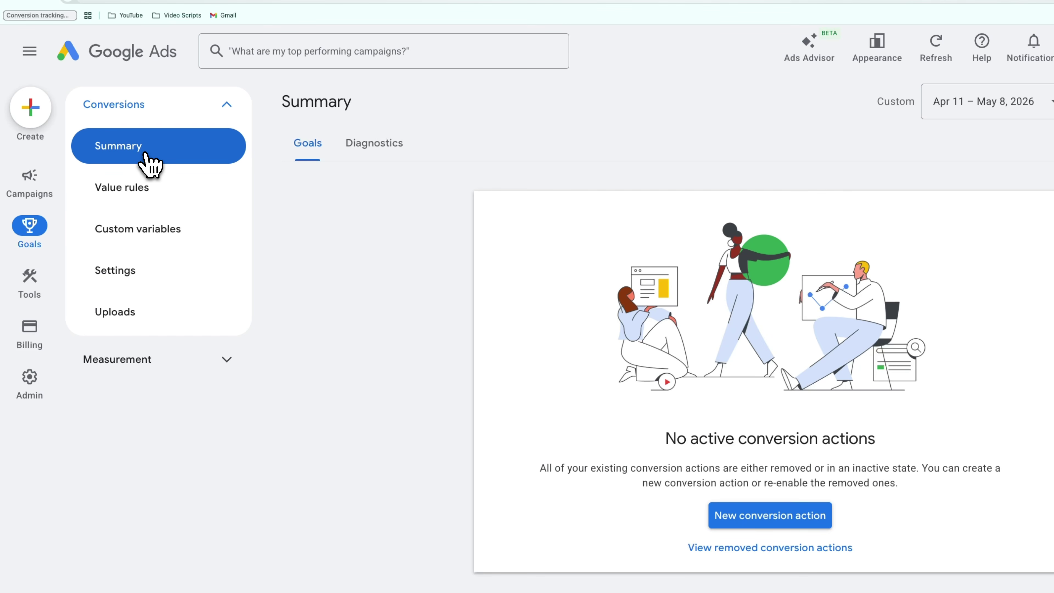
pyautogui.scroll(-5, 412, 371)
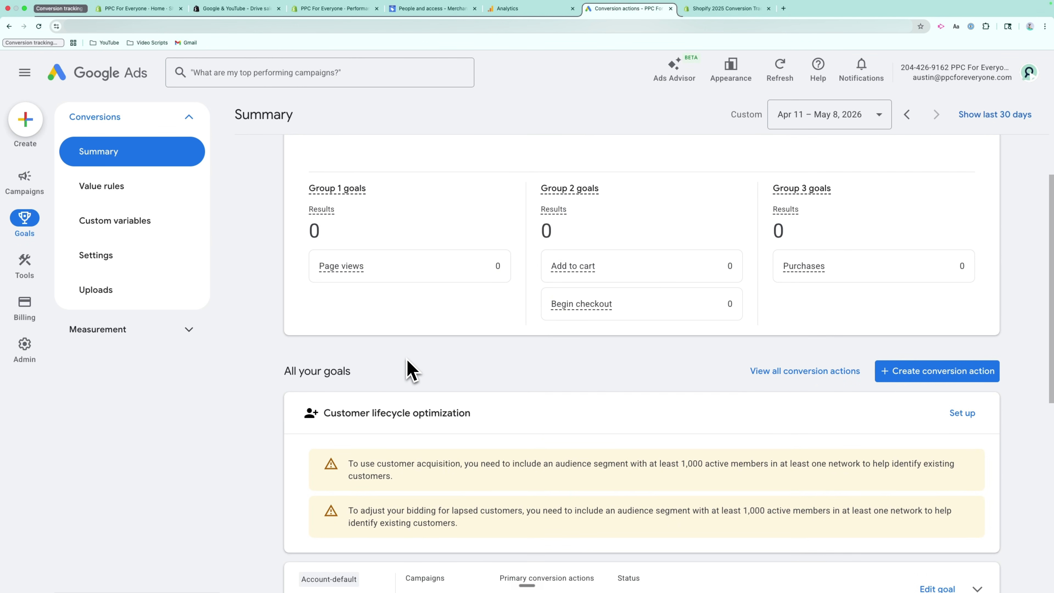
pyautogui.scroll(-6, 411, 371)
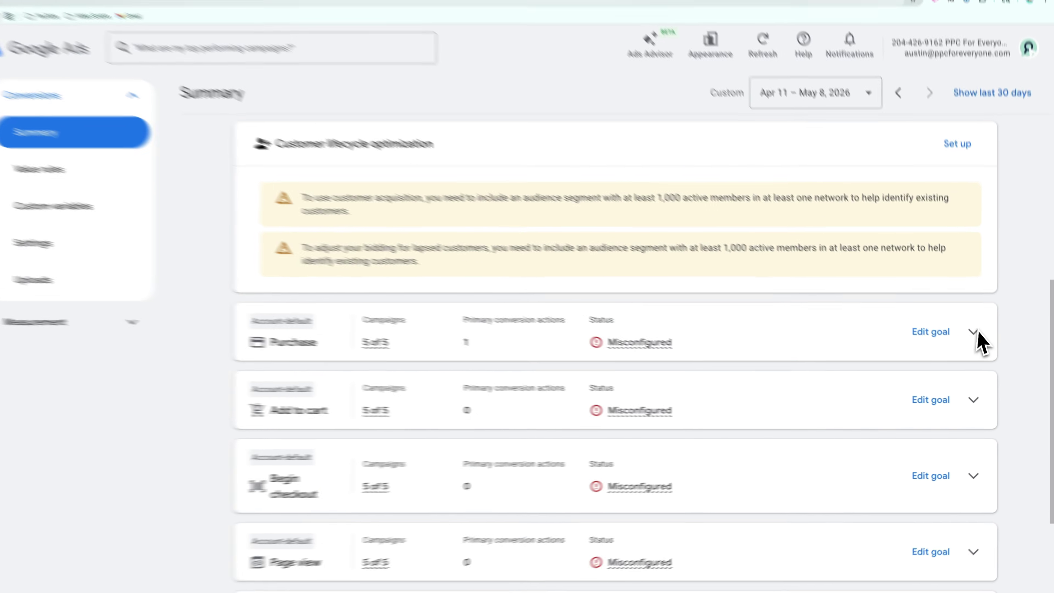
# Step: Expand the Purchase and Add to cart goals to examine their Google Shopping App conversion actions
pyautogui.click(977, 338)
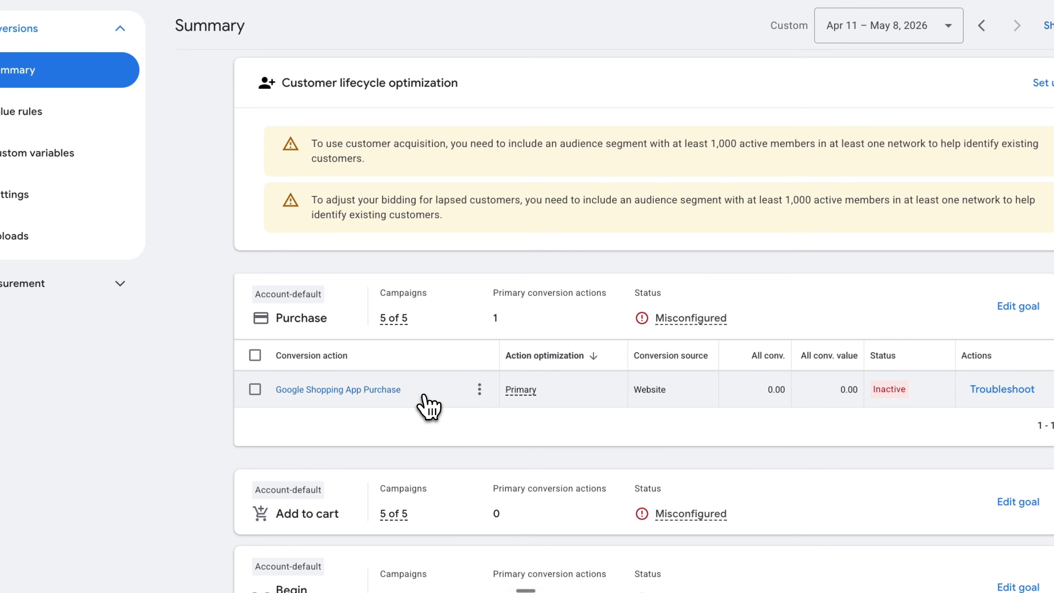
pyautogui.moveTo(296, 414); pyautogui.dragTo(195, 418)
pyautogui.moveTo(294, 391); pyautogui.dragTo(282, 401)
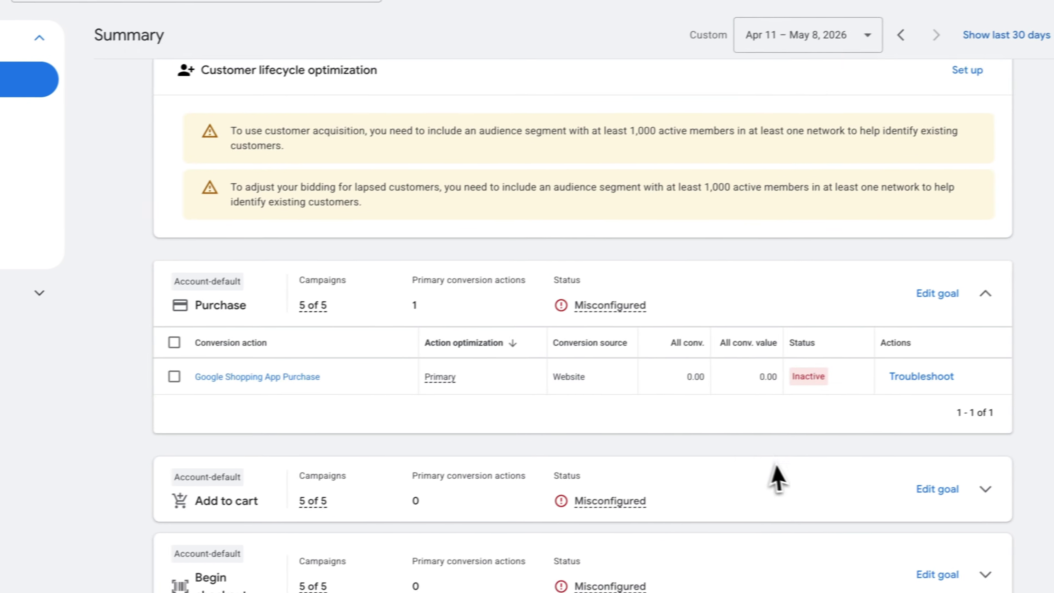
pyautogui.scroll(-5, 869, 467)
pyautogui.click(974, 299)
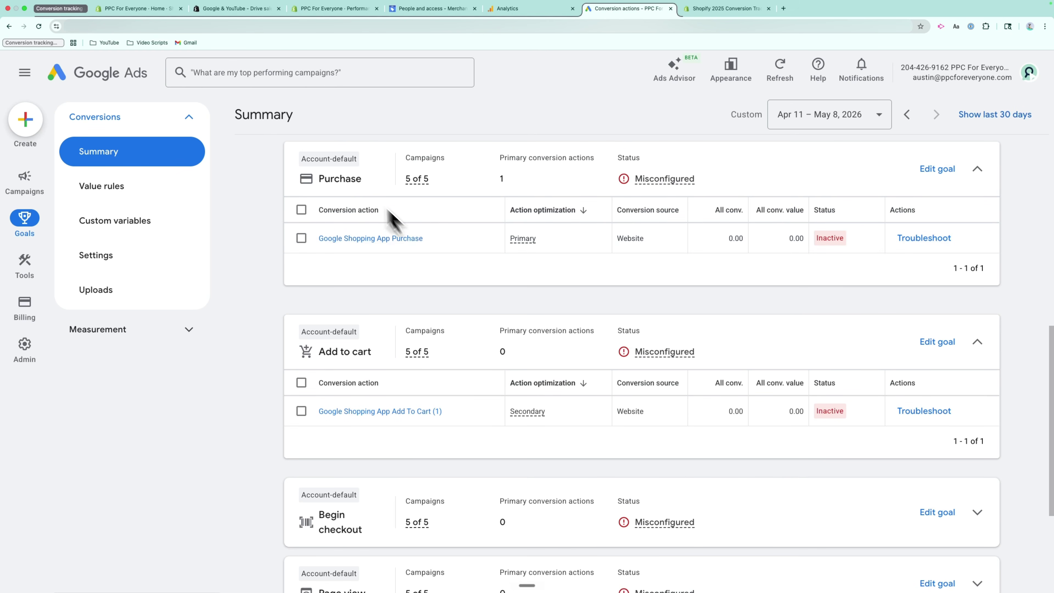
# Step: Confirm the conversion measurement mapping in Shopify's Performance Max setup and check the connected services on the Google & YouTube overview
pyautogui.click(330, 8)
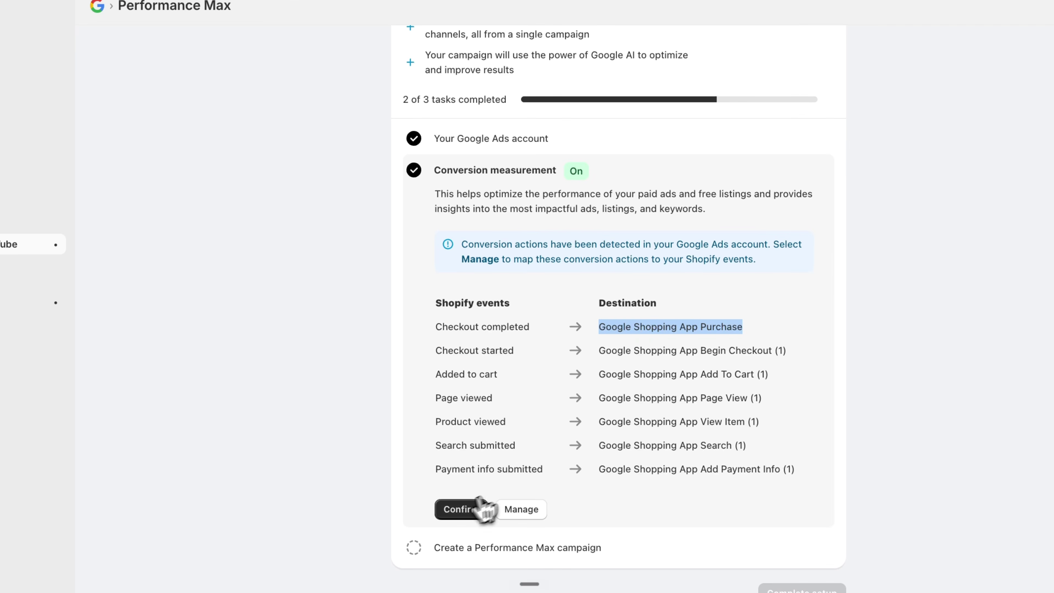
pyautogui.click(454, 515)
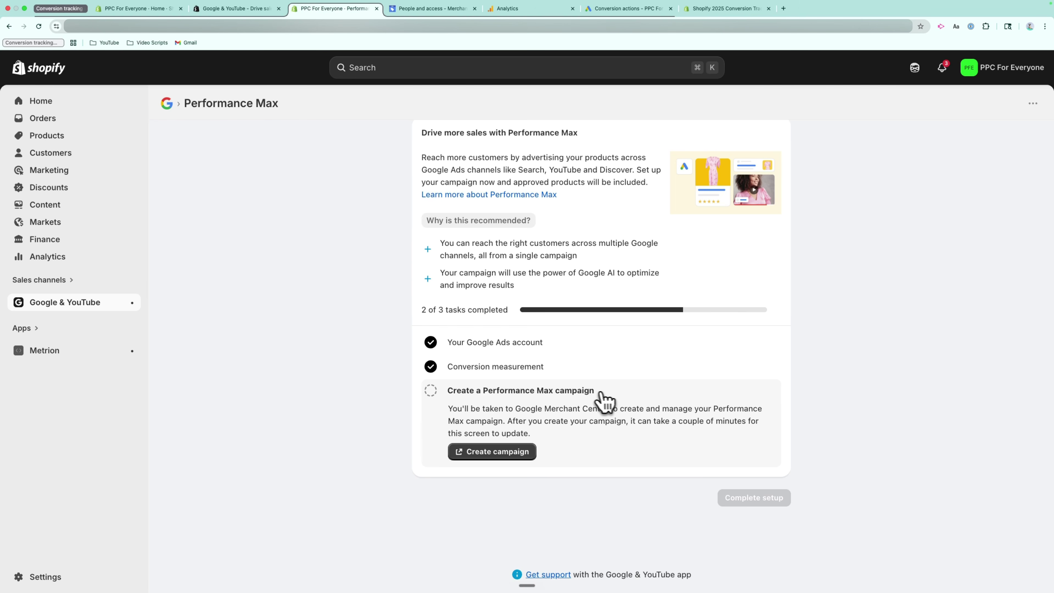
pyautogui.click(50, 305)
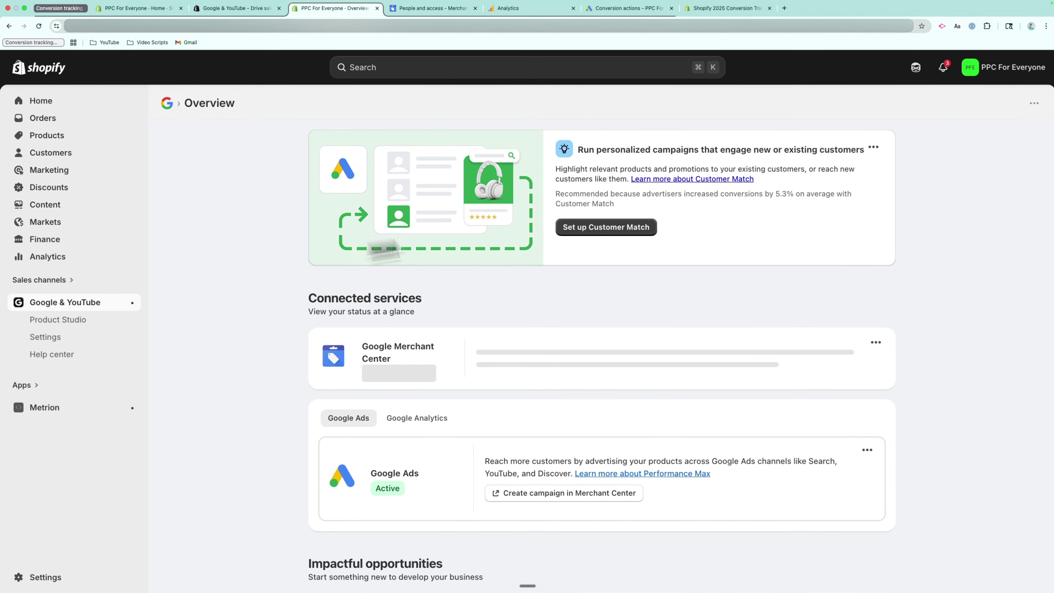
pyautogui.scroll(-3, 839, 285)
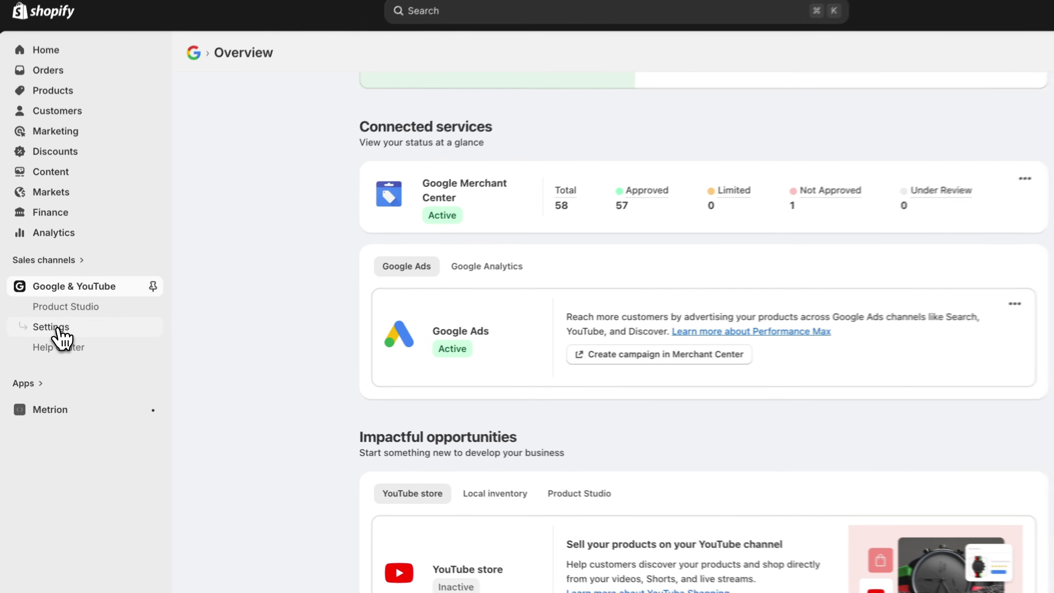
# Step: Check the Conversion measurement option in the Google & YouTube app's settings and close it without changes
pyautogui.click(45, 337)
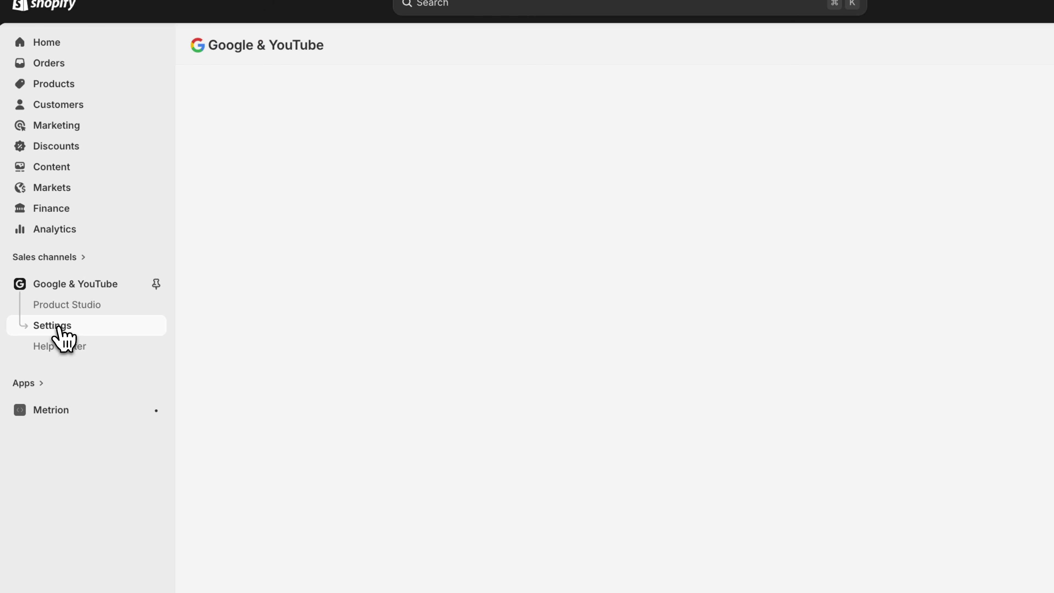
pyautogui.scroll(-10, 511, 365)
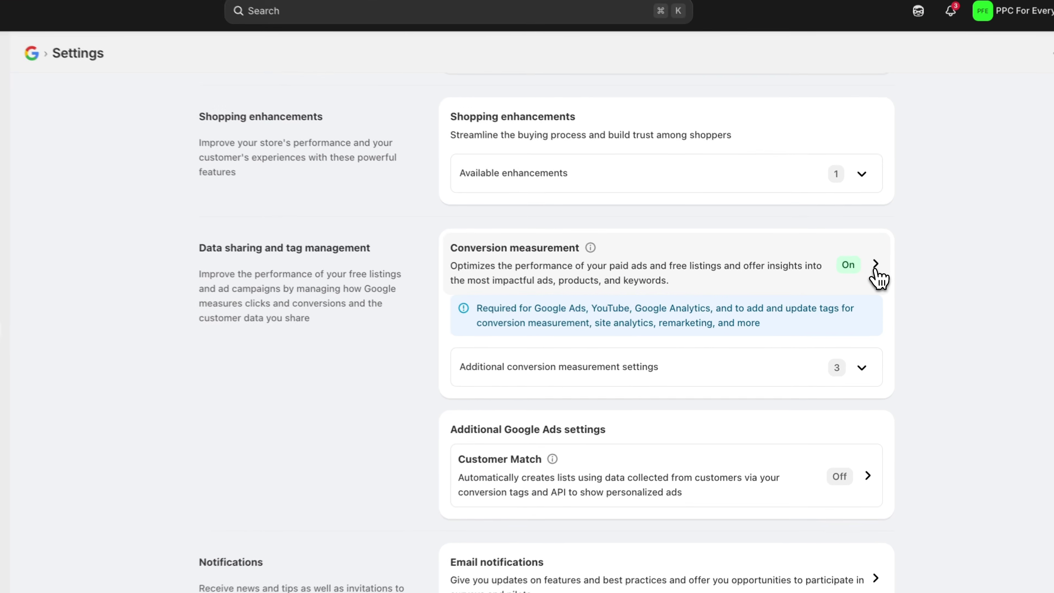
pyautogui.click(876, 270)
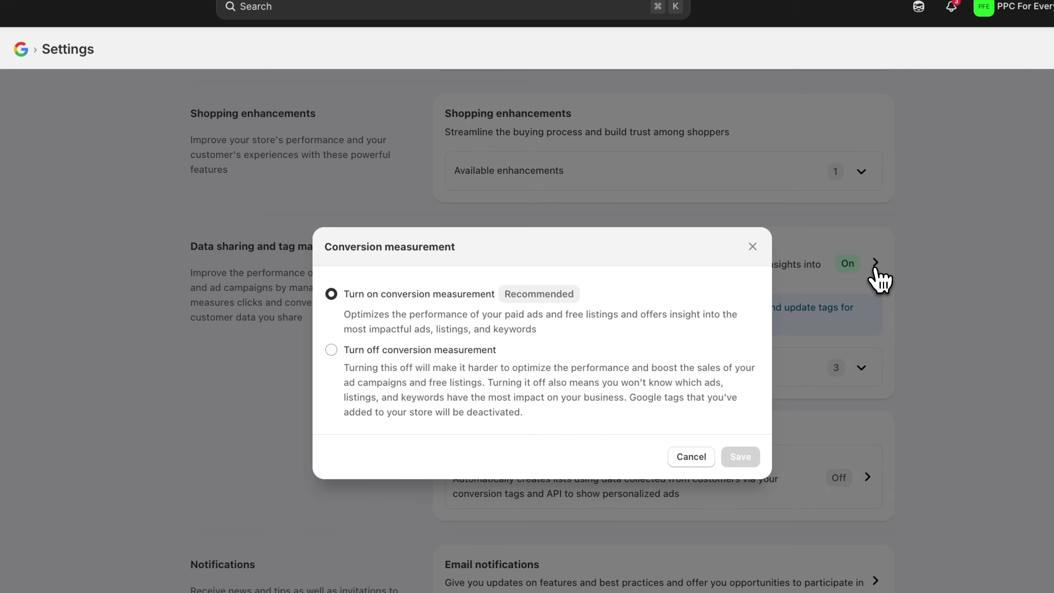
pyautogui.click(753, 247)
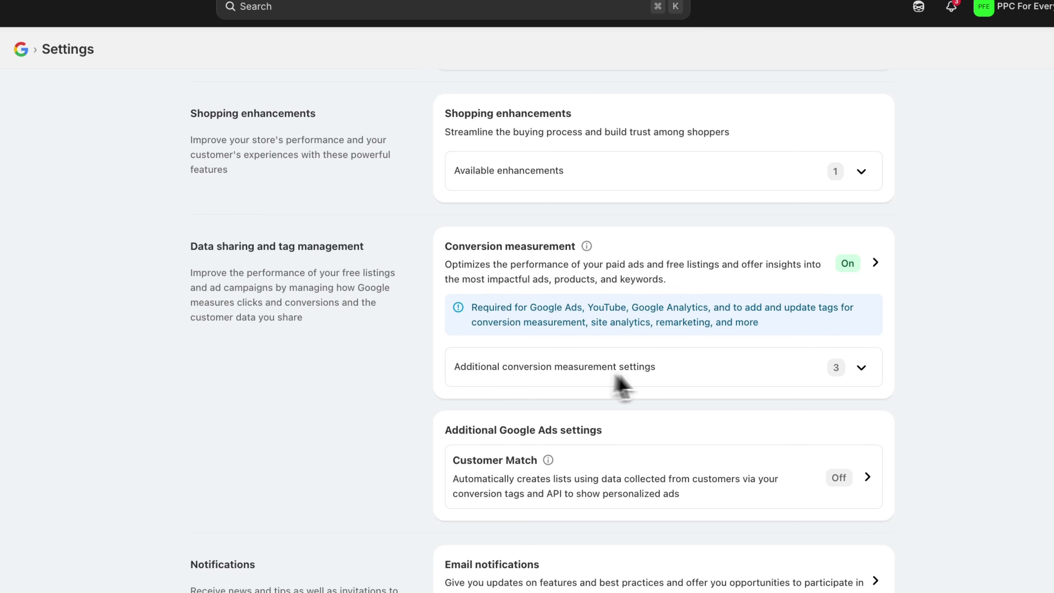
# Step: Expand the additional conversion measurement settings and review the event destinations in Conversion event settings
pyautogui.click(866, 373)
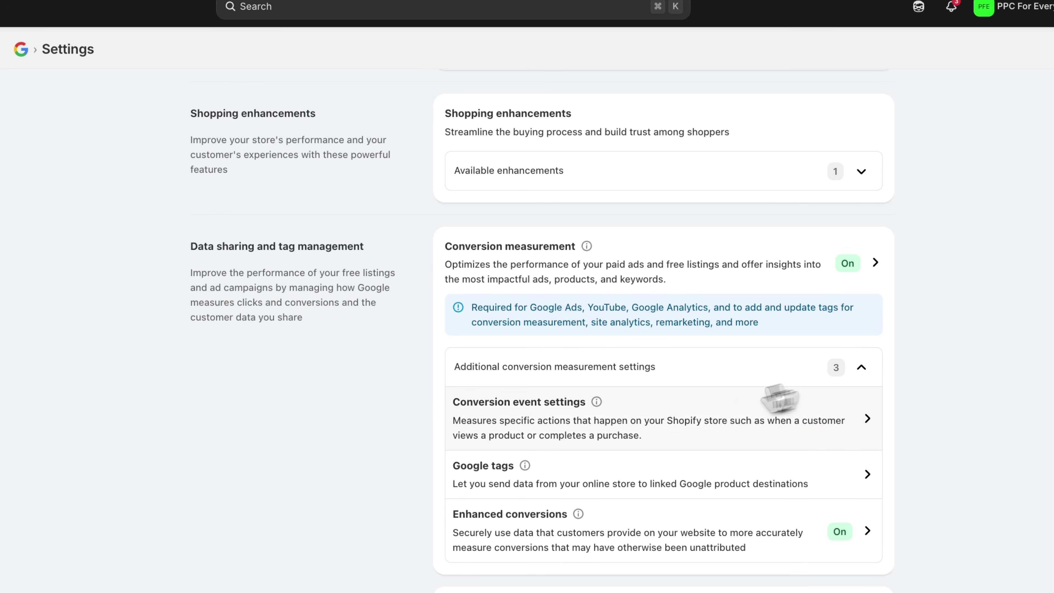
pyautogui.scroll(-2, 660, 434)
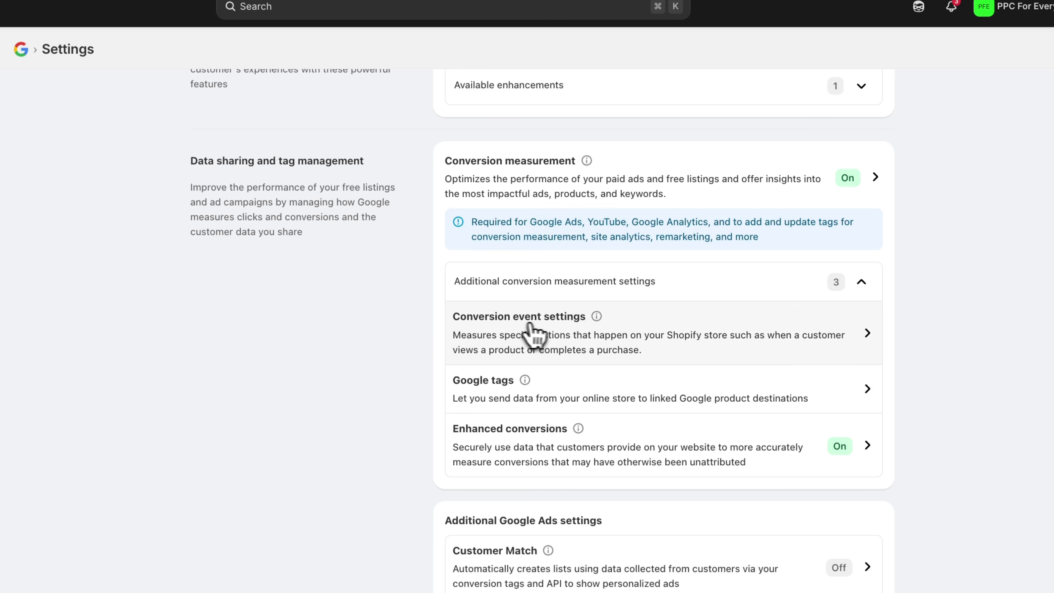
pyautogui.click(596, 335)
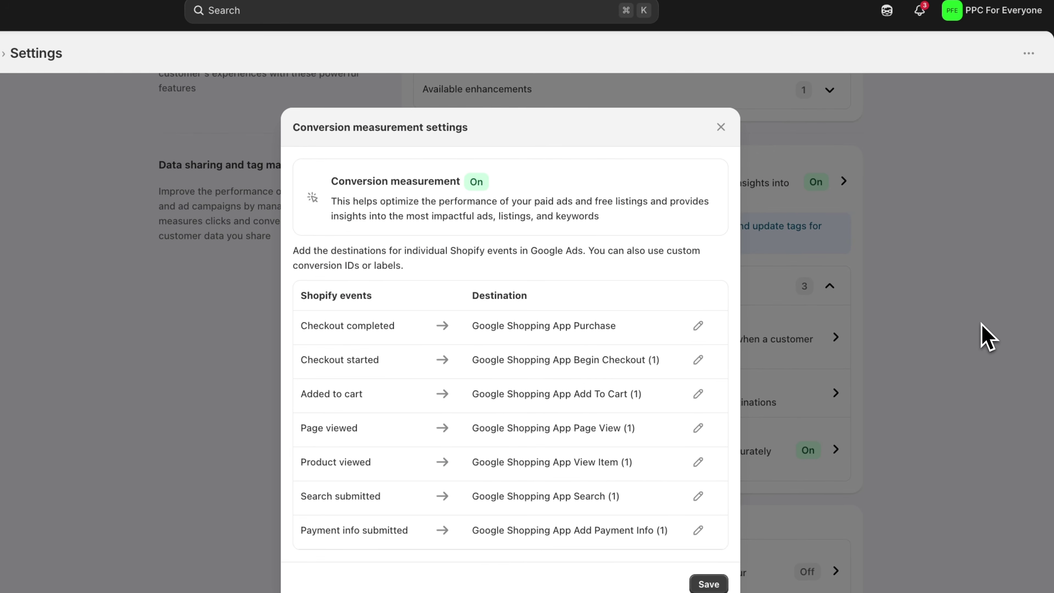
pyautogui.click(1014, 323)
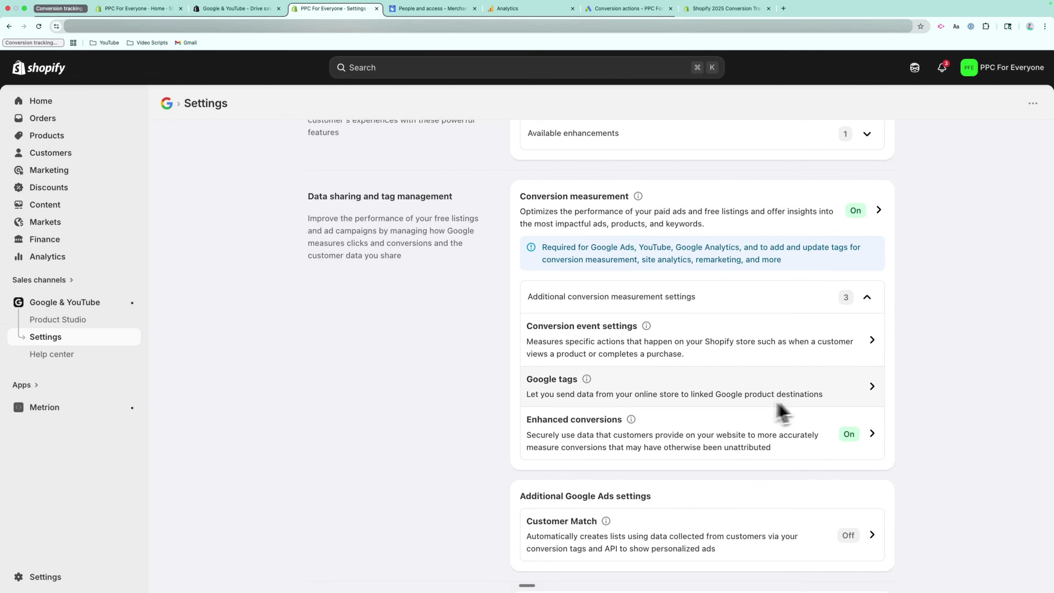
# Step: Check the Enhanced conversions option without changing it and look over the remaining Google Ads settings
pyautogui.click(742, 446)
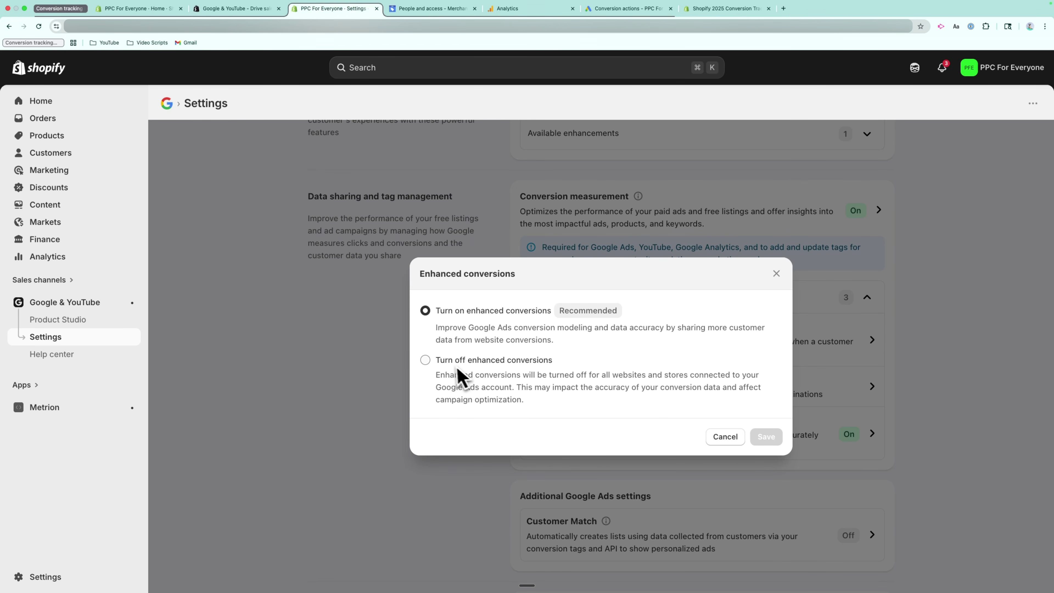
pyautogui.click(716, 437)
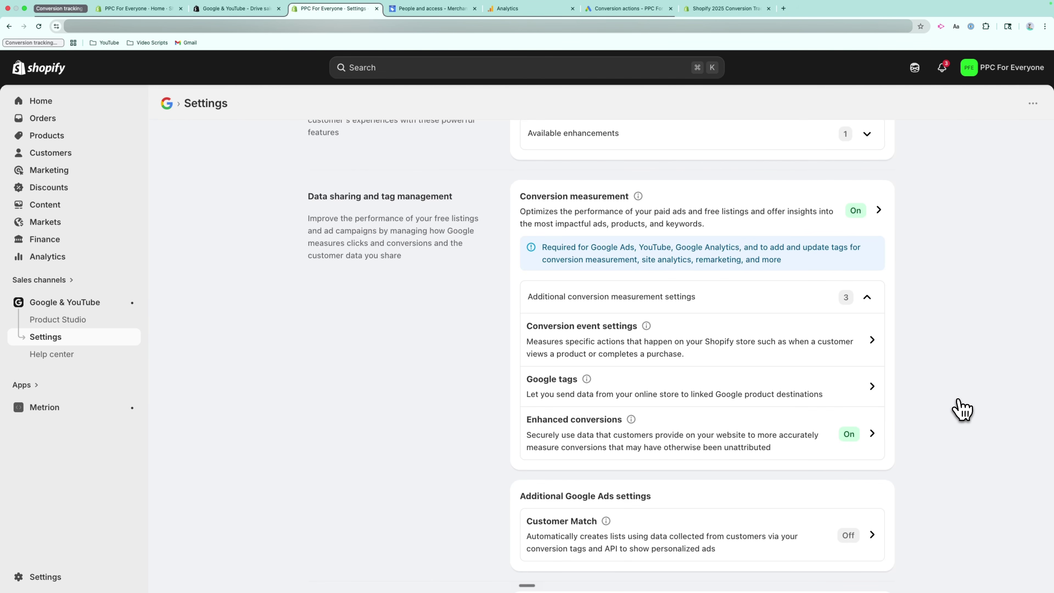
pyautogui.scroll(-3, 961, 410)
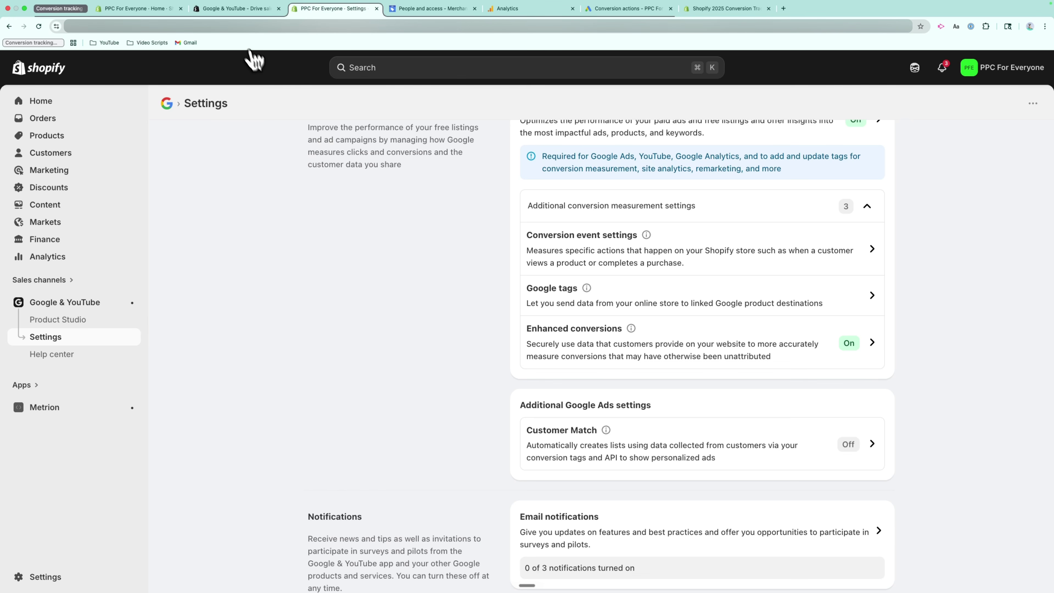
# Step: Switch to Google Ads and check the action optimization of the Google Shopping App Purchase conversion action
pyautogui.click(593, 13)
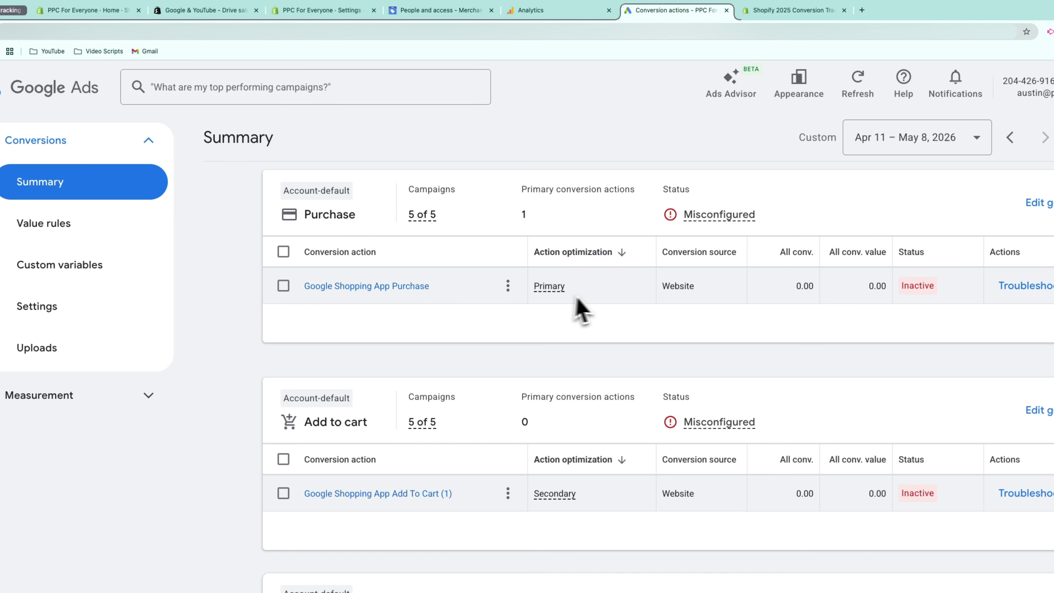
pyautogui.doubleClick(535, 294)
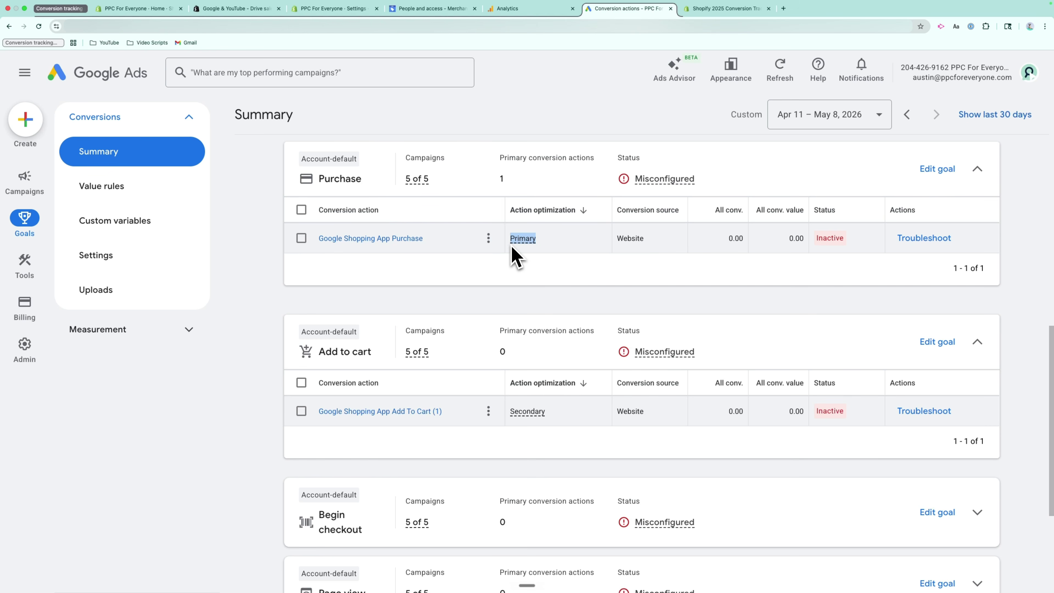
# Step: Check the action optimization of the Google Shopping App Add To Cart (1) conversion action and the Add to cart goal's status explanation
pyautogui.scroll(-5, 558, 395)
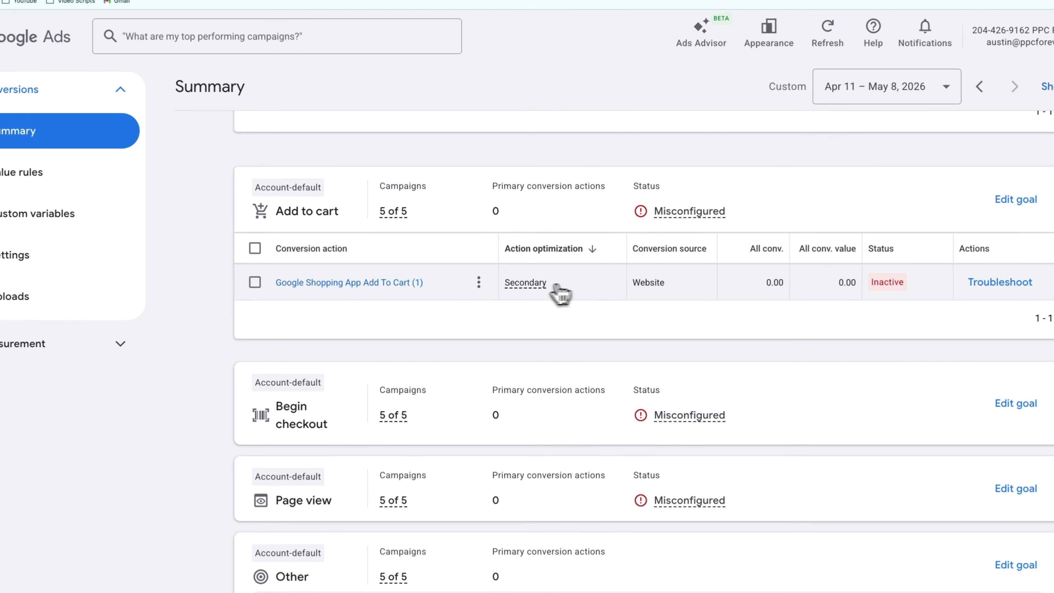
pyautogui.moveTo(556, 286); pyautogui.dragTo(501, 290)
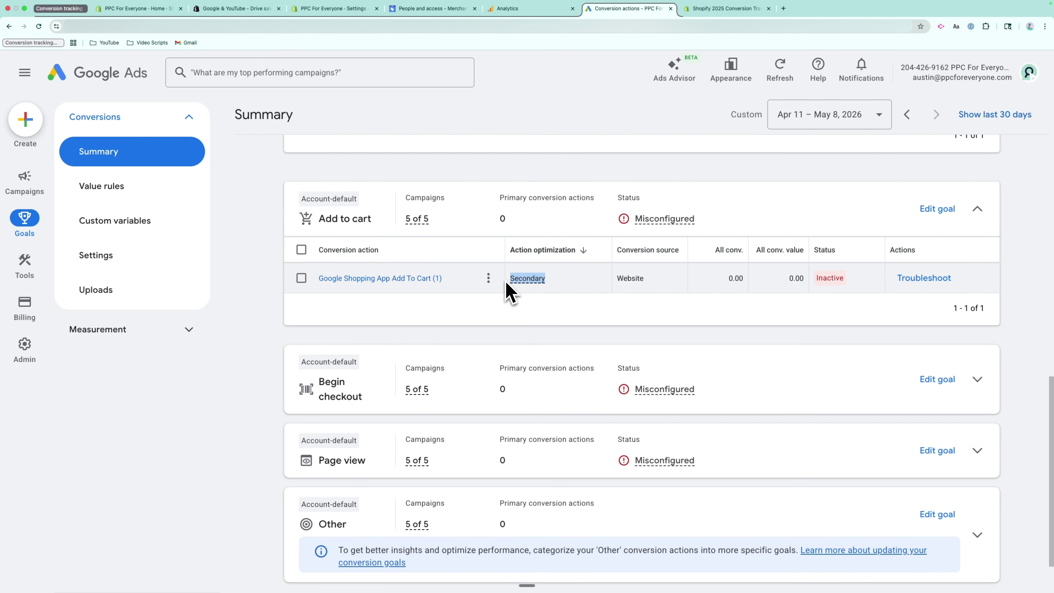
pyautogui.scroll(-2, 717, 376)
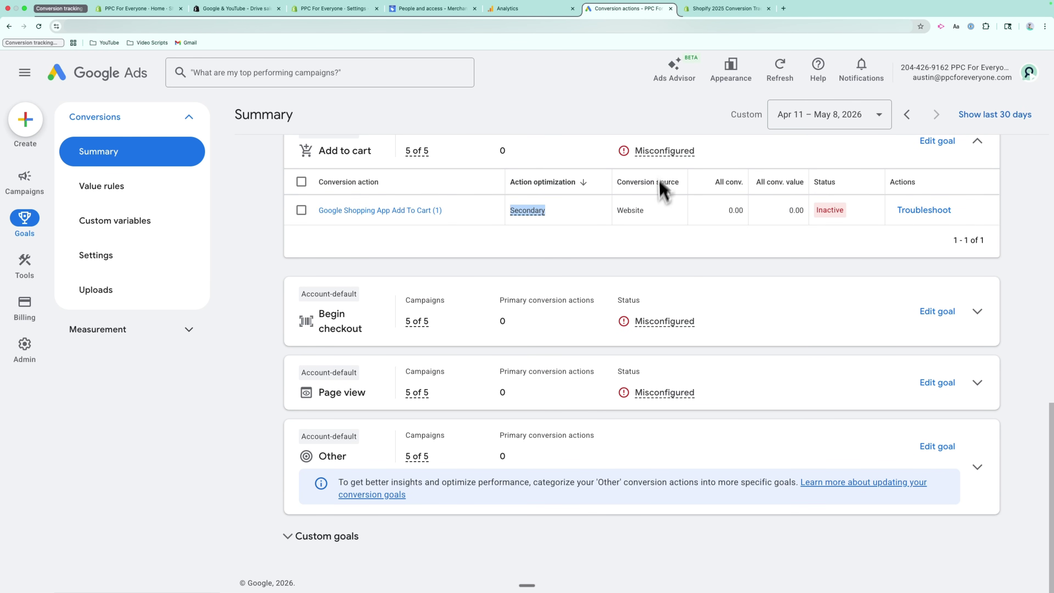
pyautogui.moveTo(665, 152)
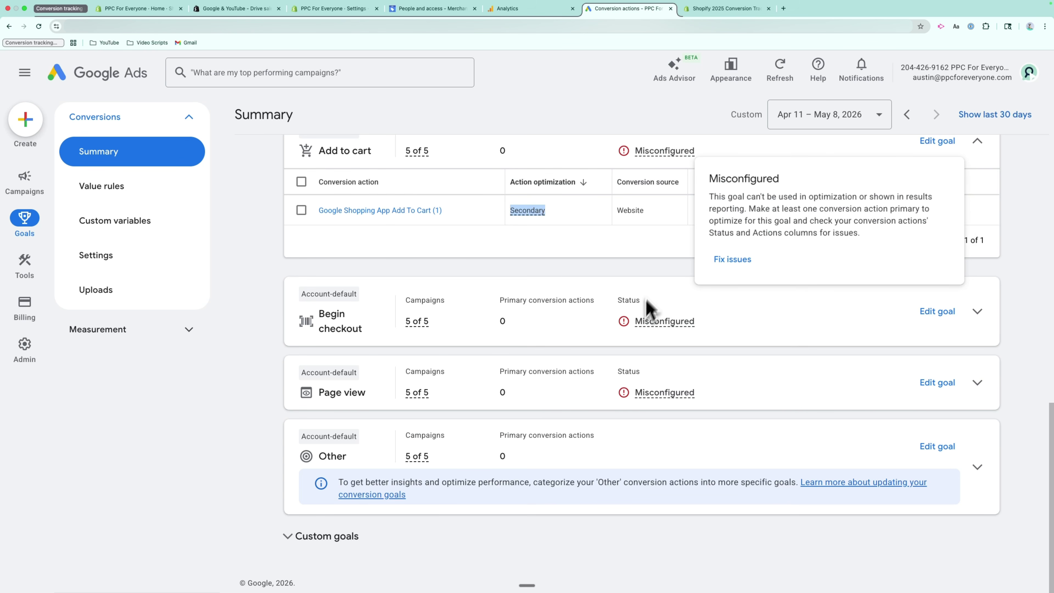
# Step: Read the status explanation of the Google Shopping App Purchase conversion action, including how long tag verification takes
pyautogui.scroll(3, 664, 274)
pyautogui.scroll(4, 664, 274)
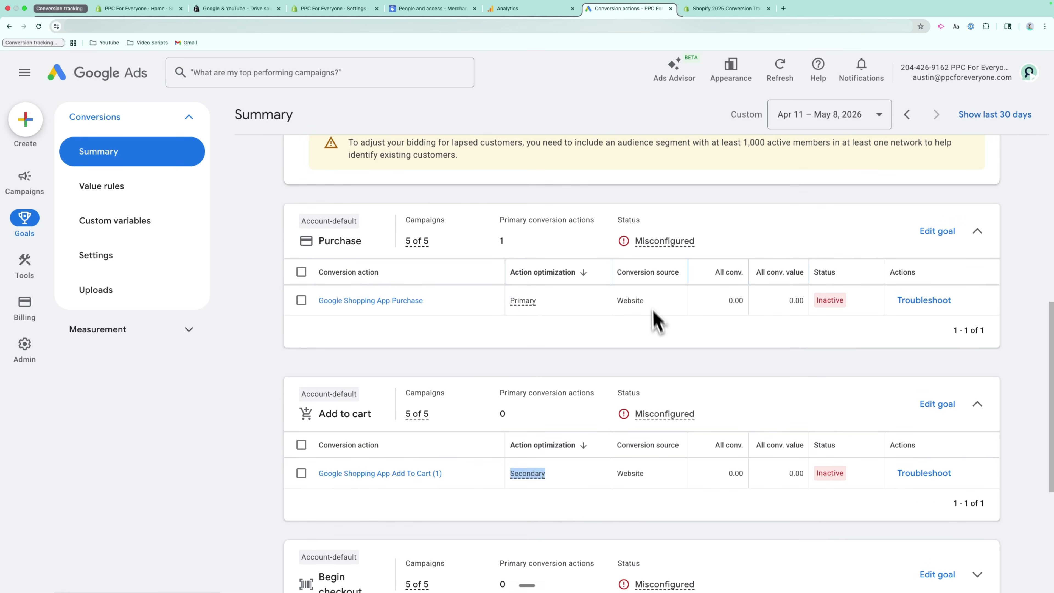
pyautogui.moveTo(836, 310)
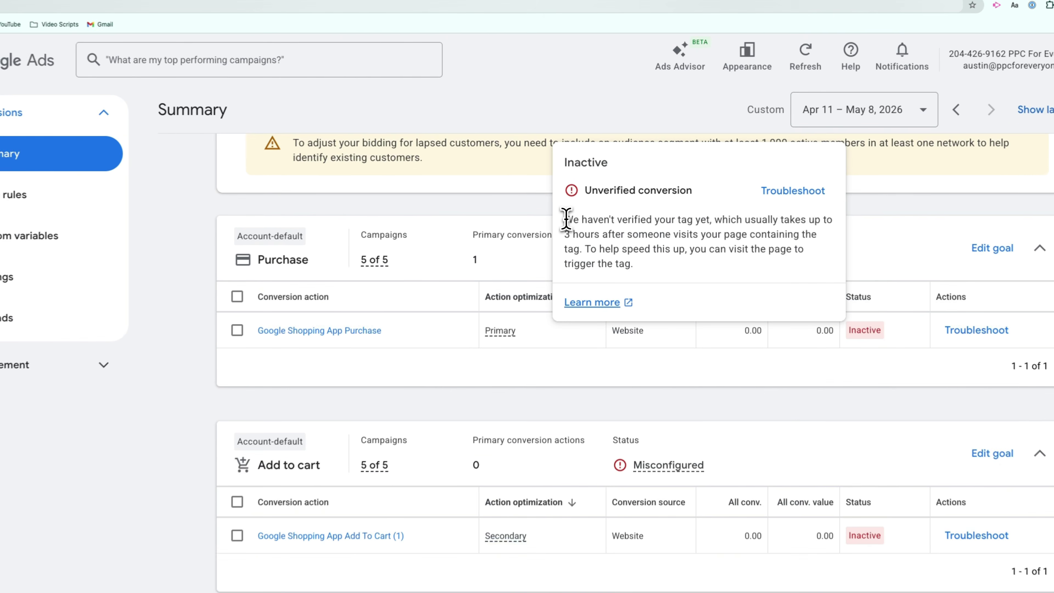
pyautogui.moveTo(566, 219); pyautogui.dragTo(578, 249)
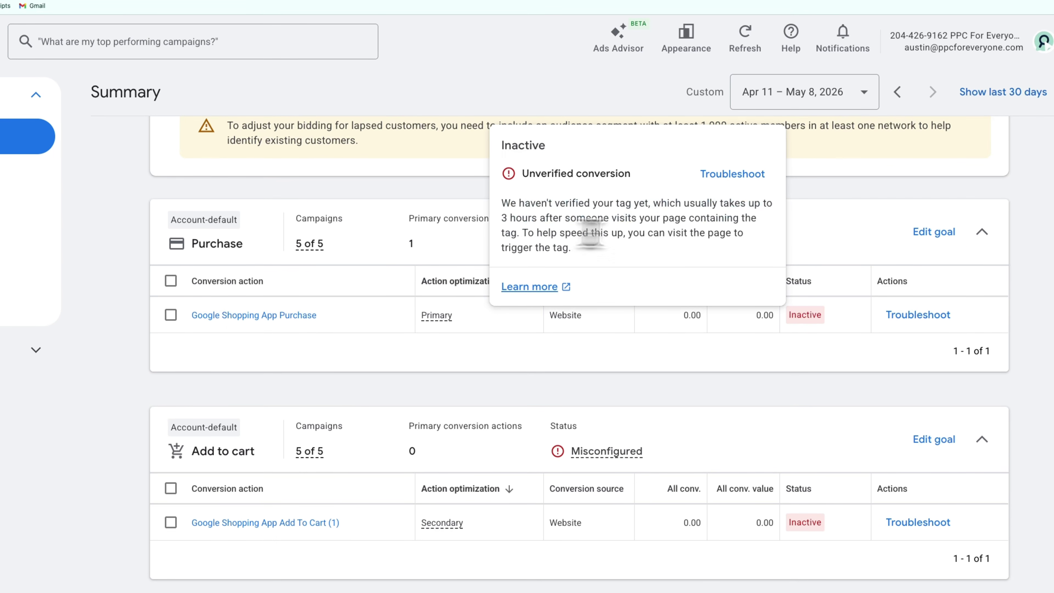
pyautogui.moveTo(812, 321)
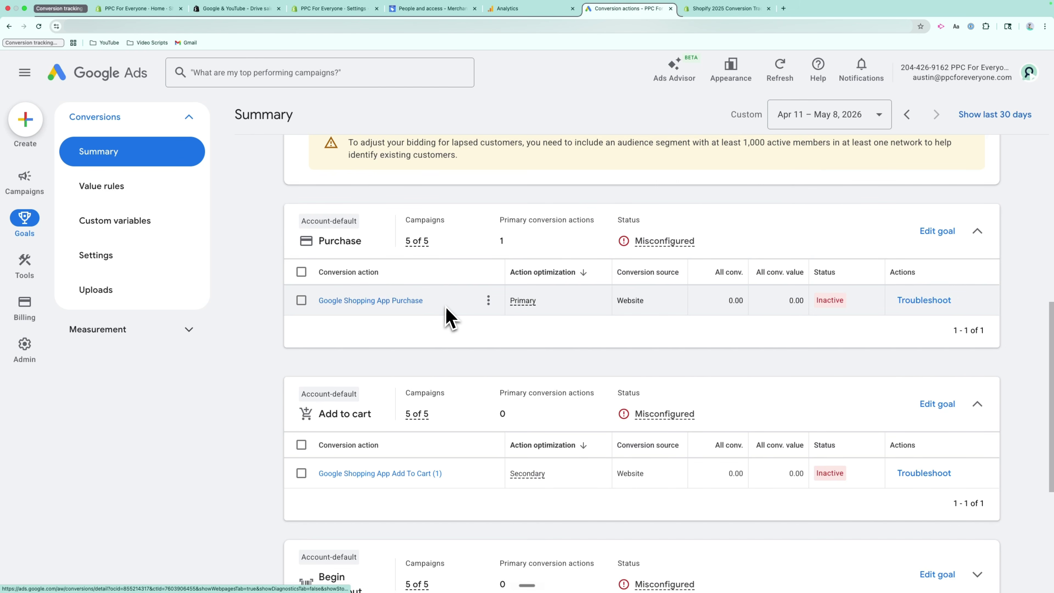
# Step: Expand the Page view goal and check the status details of its Google Shopping App Page View (1) conversion action
pyautogui.scroll(-5, 448, 318)
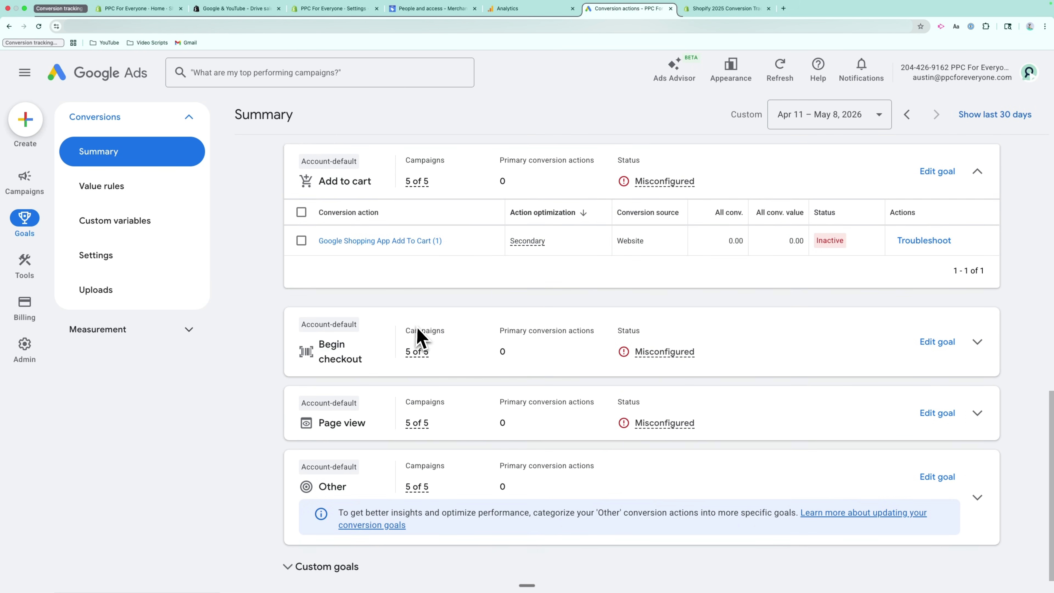
pyautogui.scroll(-2, 418, 337)
pyautogui.click(977, 382)
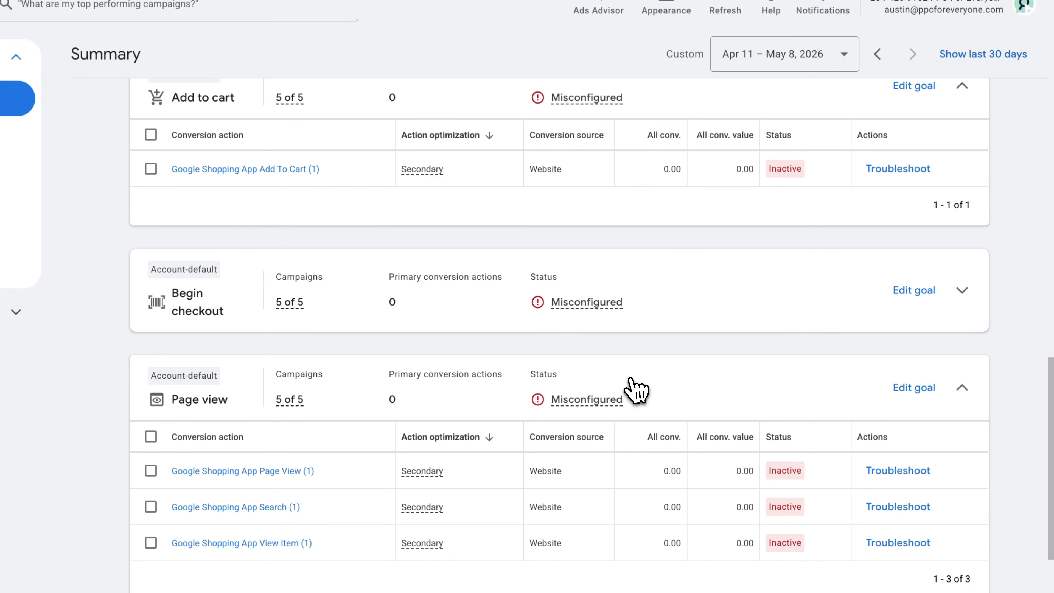
pyautogui.scroll(-2, 635, 391)
pyautogui.scroll(-2, 635, 390)
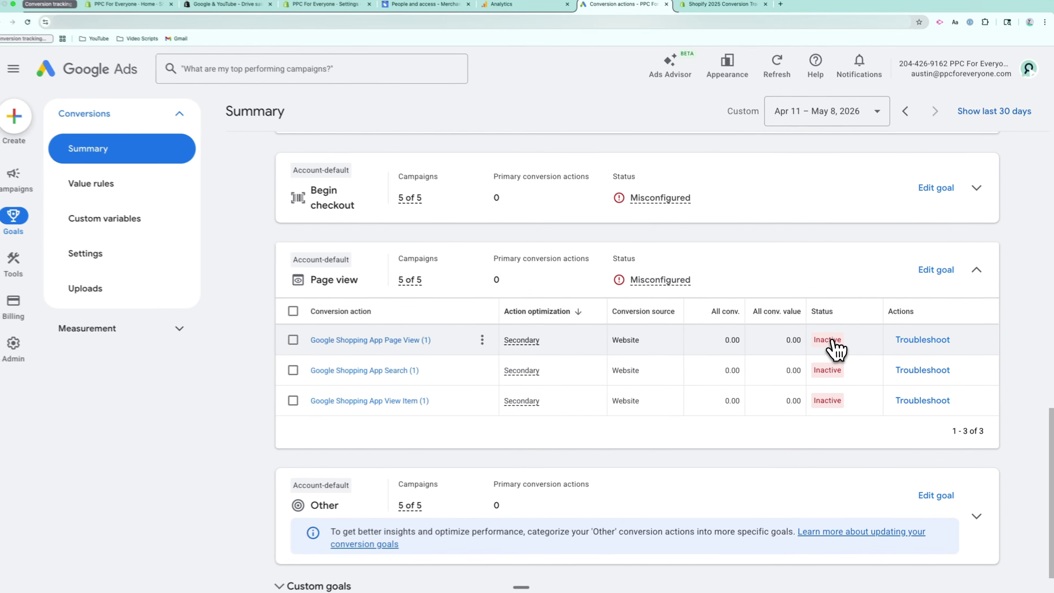
pyautogui.moveTo(788, 326)
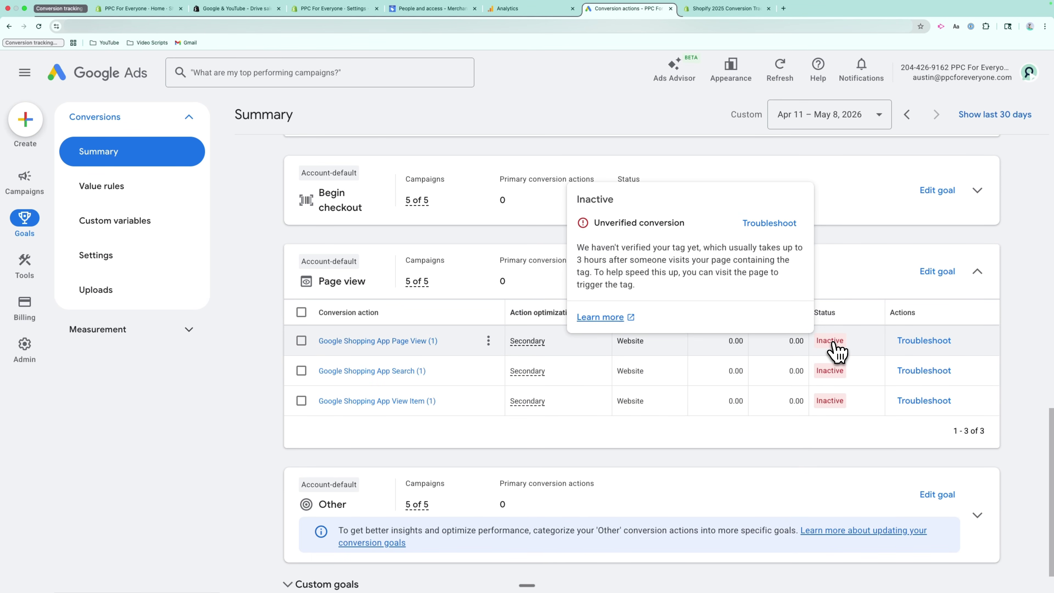
# Step: Recheck the Google Shopping App Purchase status details and look over the conversion actions in the other goals
pyautogui.scroll(10, 861, 274)
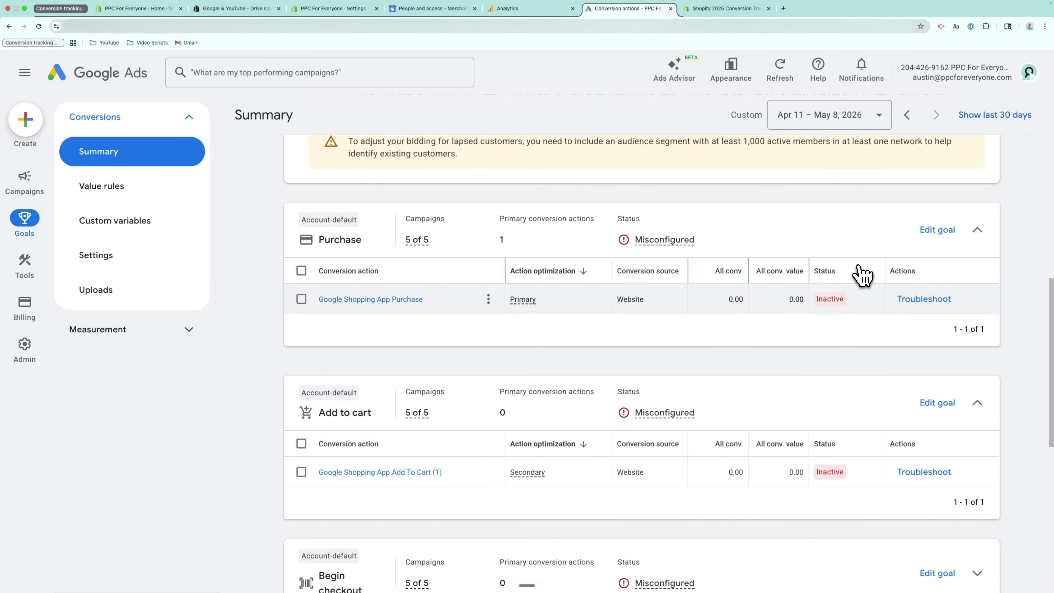
pyautogui.moveTo(835, 307)
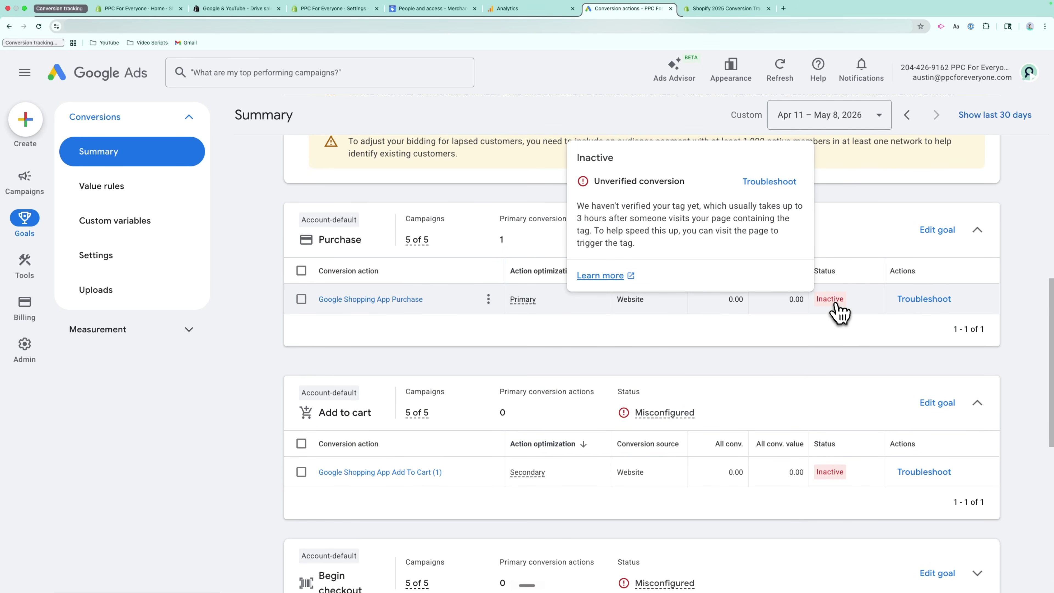
pyautogui.scroll(-1, 855, 339)
pyautogui.scroll(-8, 855, 338)
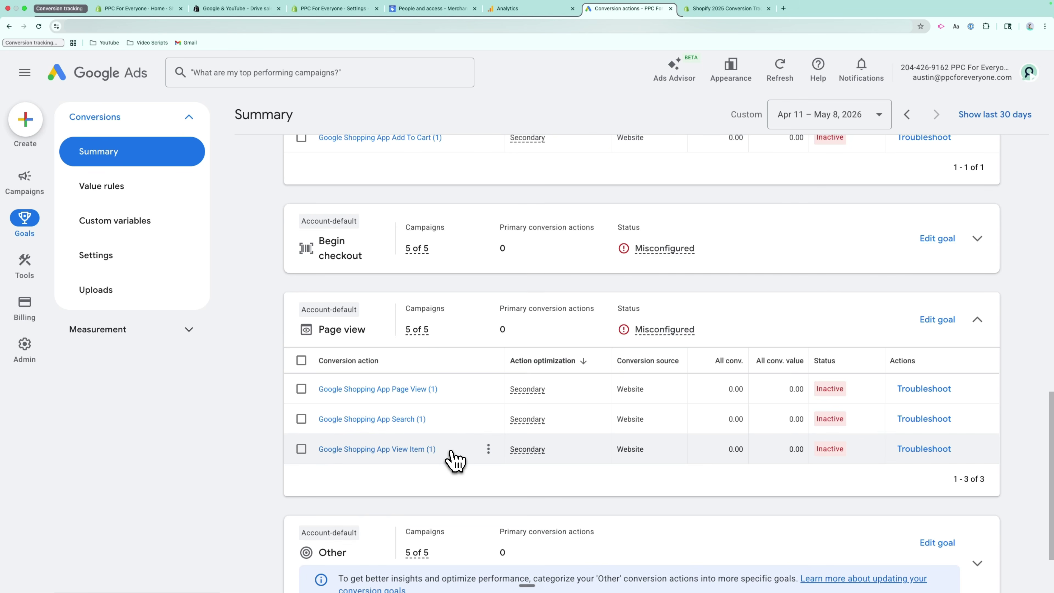
pyautogui.scroll(6, 809, 300)
pyautogui.scroll(7, 813, 299)
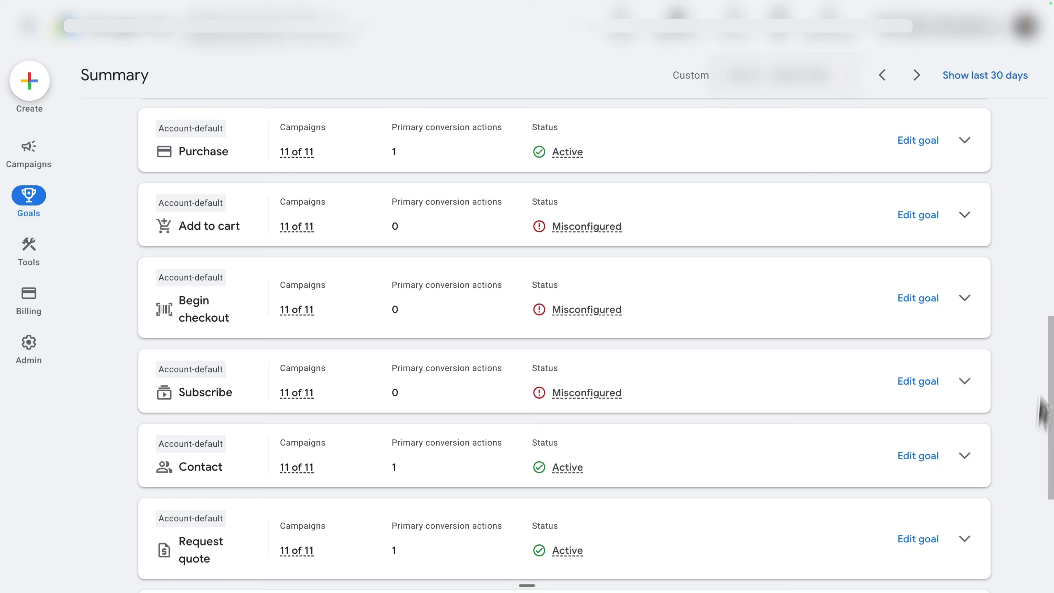
# Step: In the account with 11 campaigns, expand the Purchase goal and review its conversion action's enhanced conversions, consent mode and cart data diagnostics
pyautogui.scroll(-1, 1040, 399)
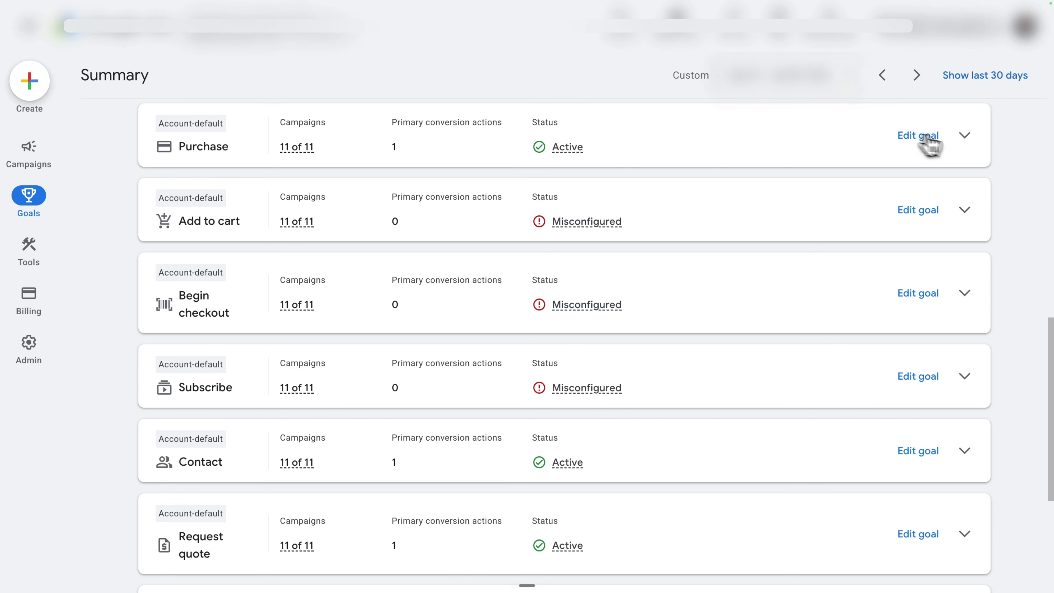
pyautogui.click(965, 141)
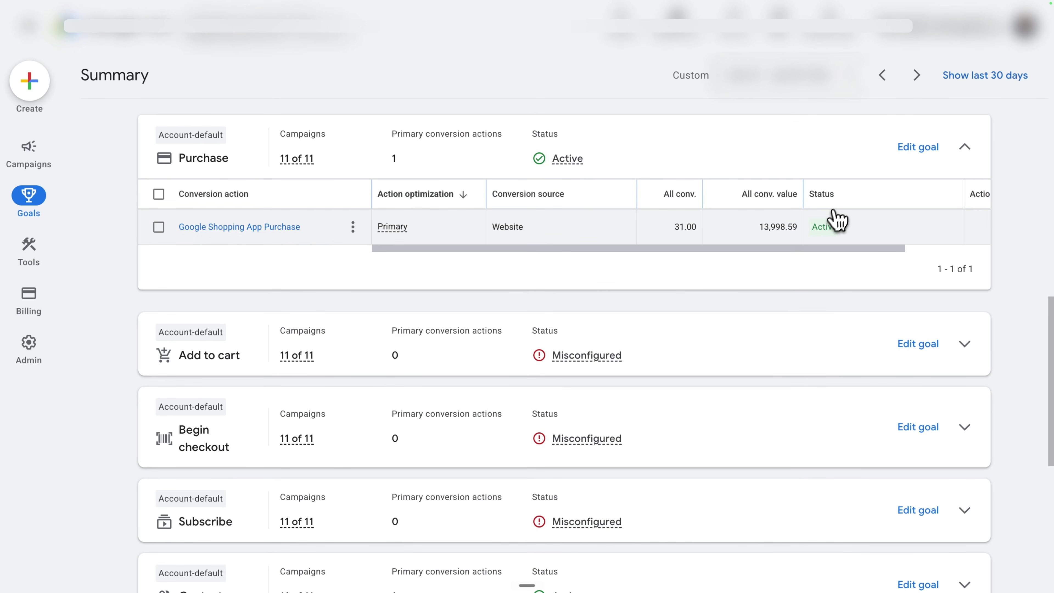
pyautogui.moveTo(823, 229)
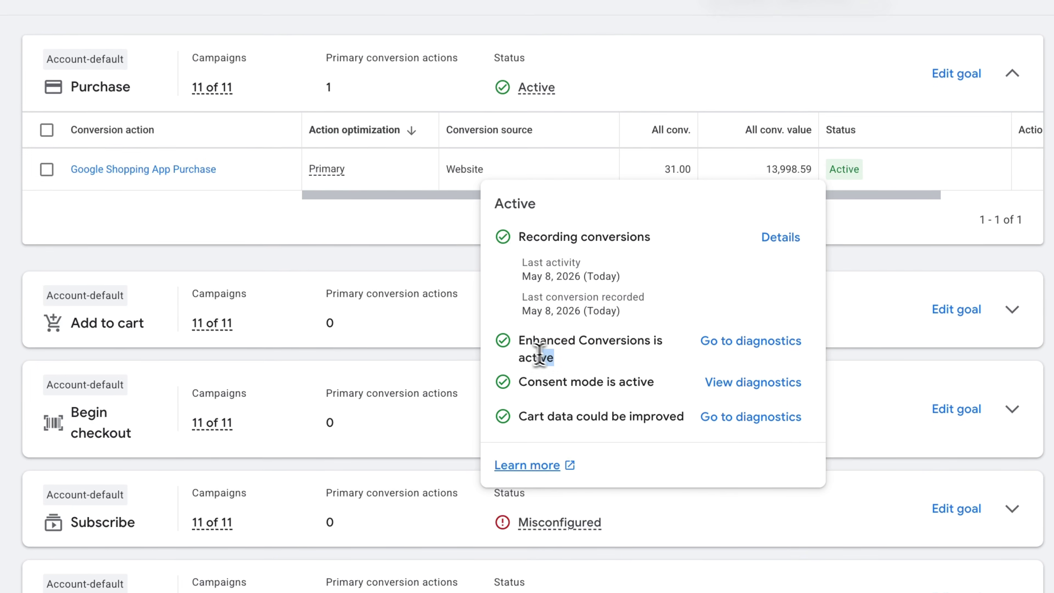
pyautogui.moveTo(582, 384); pyautogui.dragTo(552, 372)
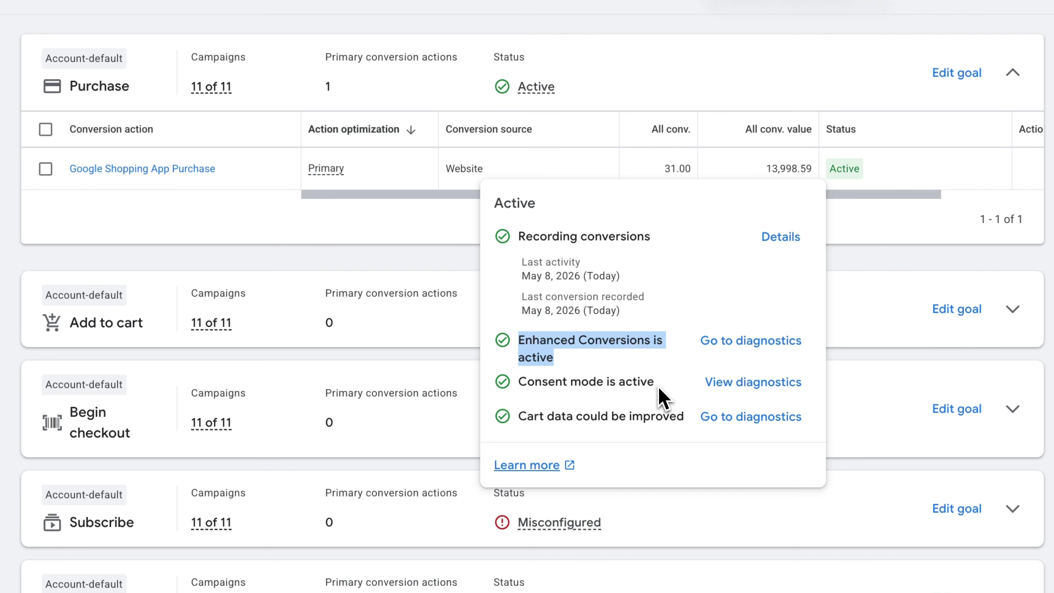
pyautogui.moveTo(660, 383); pyautogui.dragTo(514, 390)
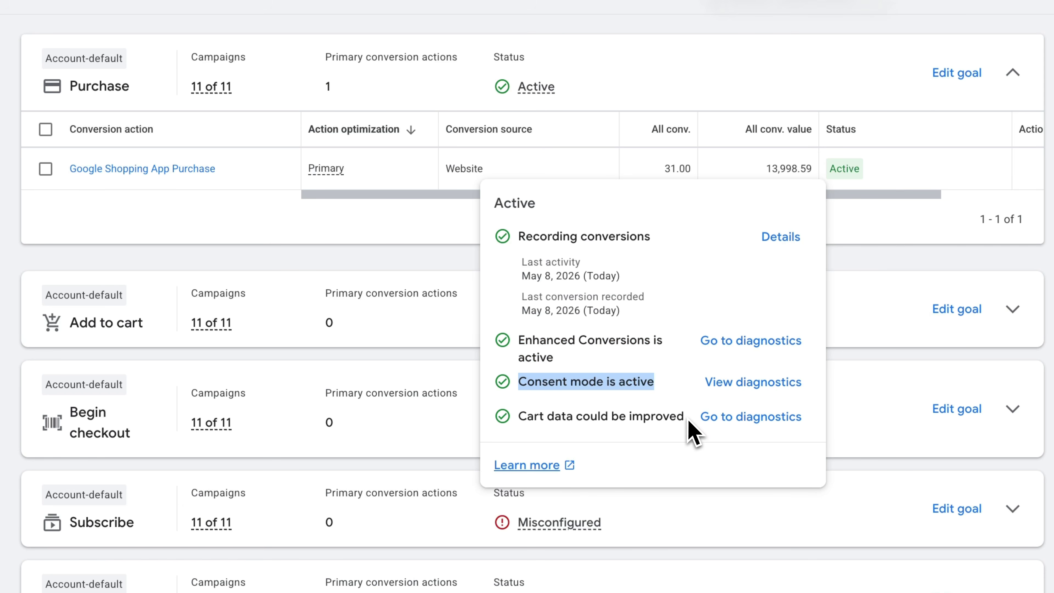
pyautogui.moveTo(685, 417); pyautogui.dragTo(516, 426)
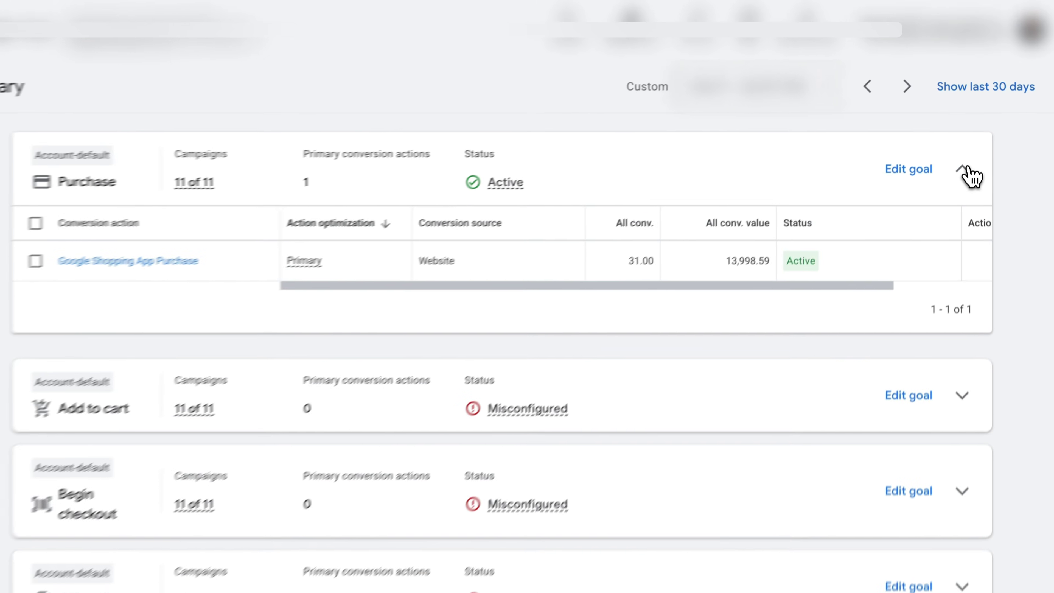
# Step: Collapse the Purchase goal, expand Add to cart and review the enhanced conversions diagnostic of its conversion action
pyautogui.click(964, 146)
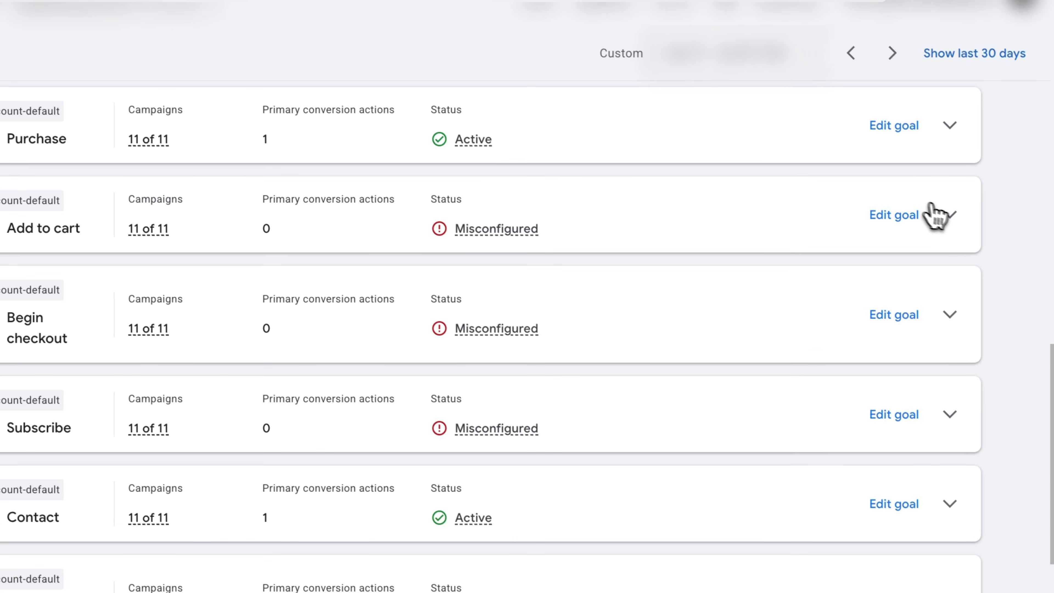
pyautogui.click(948, 214)
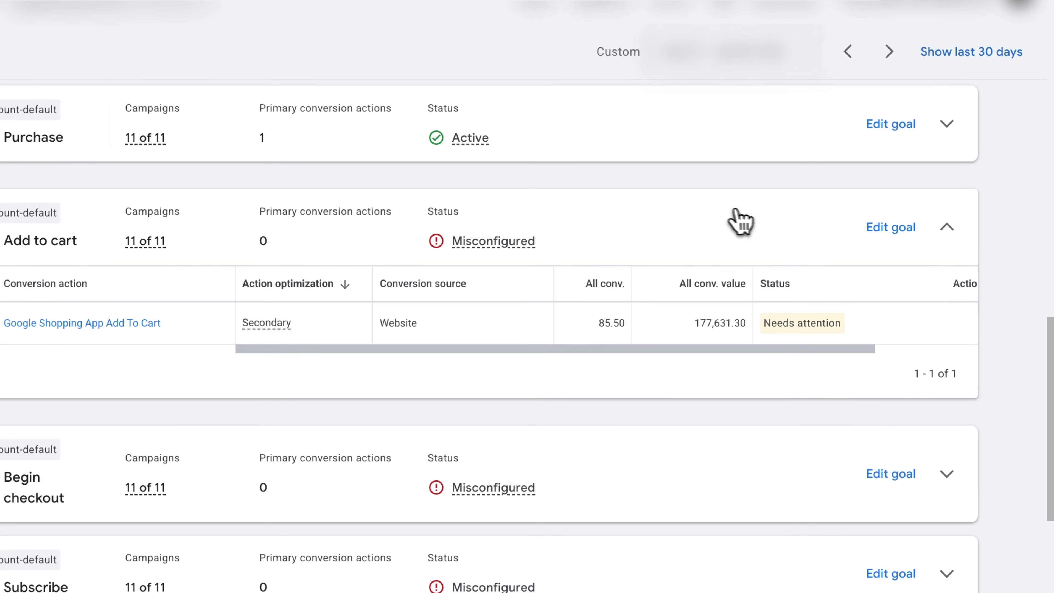
pyautogui.moveTo(807, 328)
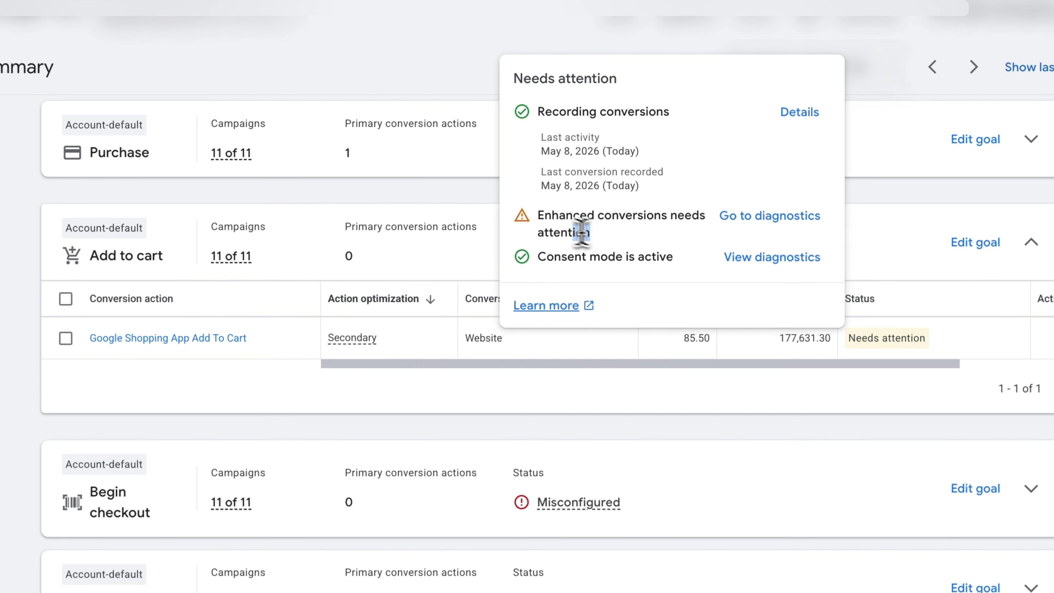
pyautogui.moveTo(592, 212); pyautogui.dragTo(535, 219)
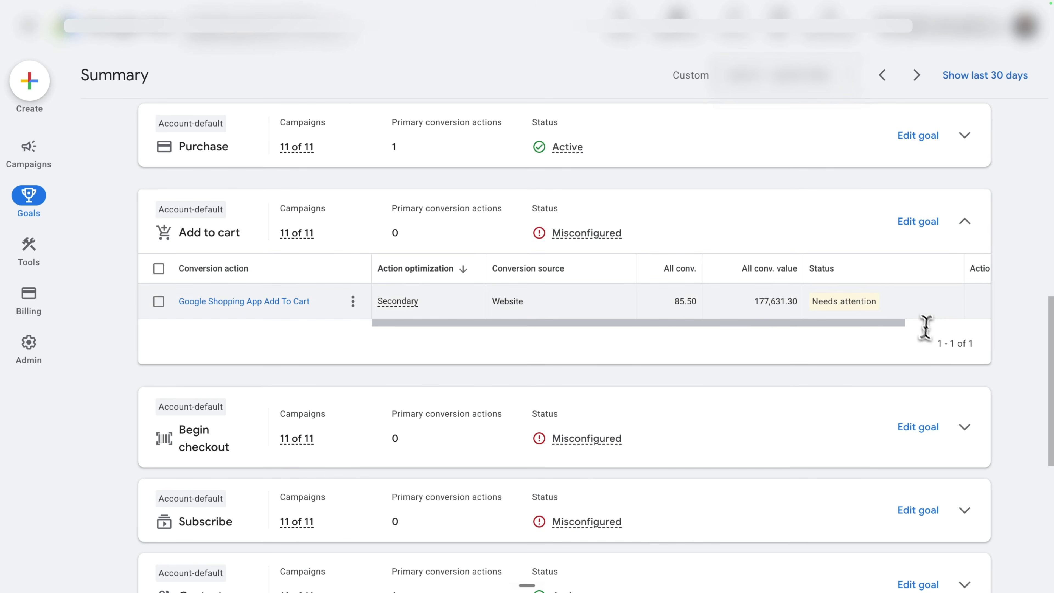
# Step: Compare the Add to cart conversion action's status with the goal-level status explanation, and collapse the goal
pyautogui.moveTo(850, 307)
pyautogui.moveTo(577, 239)
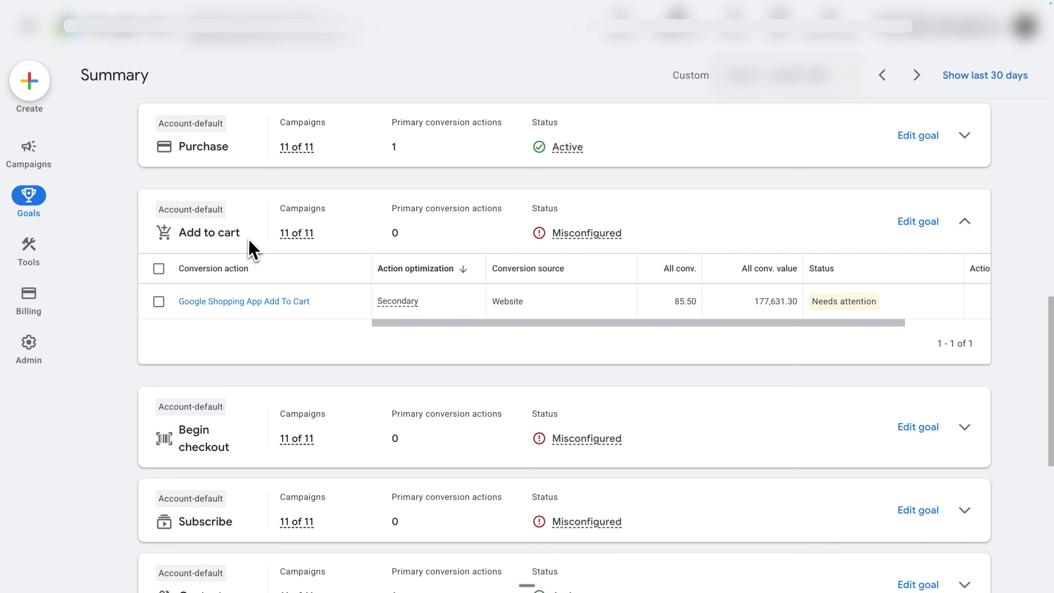
pyautogui.moveTo(247, 235); pyautogui.dragTo(177, 235)
pyautogui.click(964, 222)
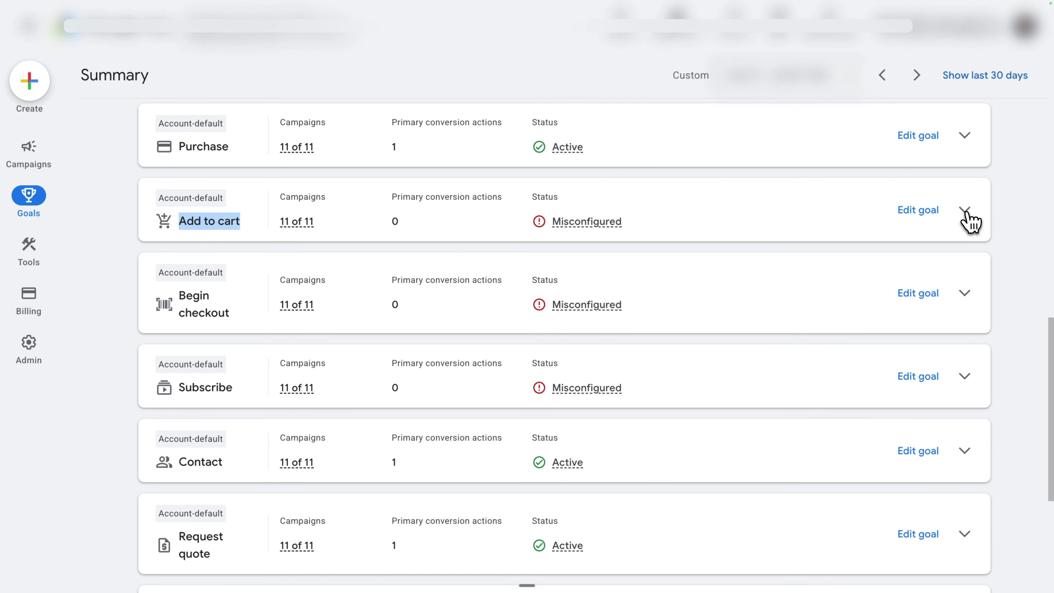
pyautogui.click(964, 211)
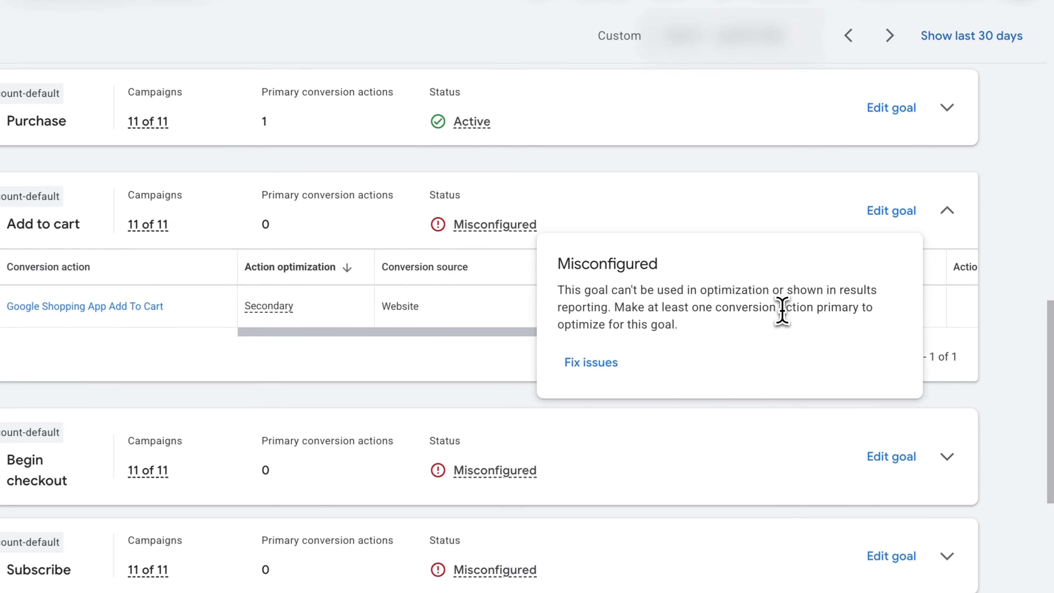
pyautogui.moveTo(824, 302); pyautogui.dragTo(855, 314)
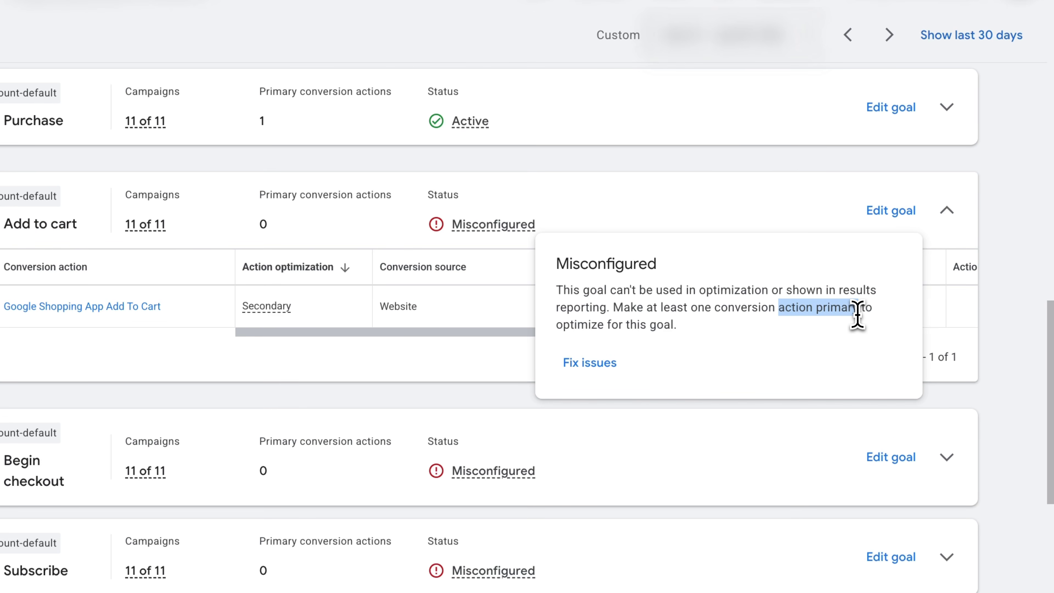
pyautogui.click(946, 211)
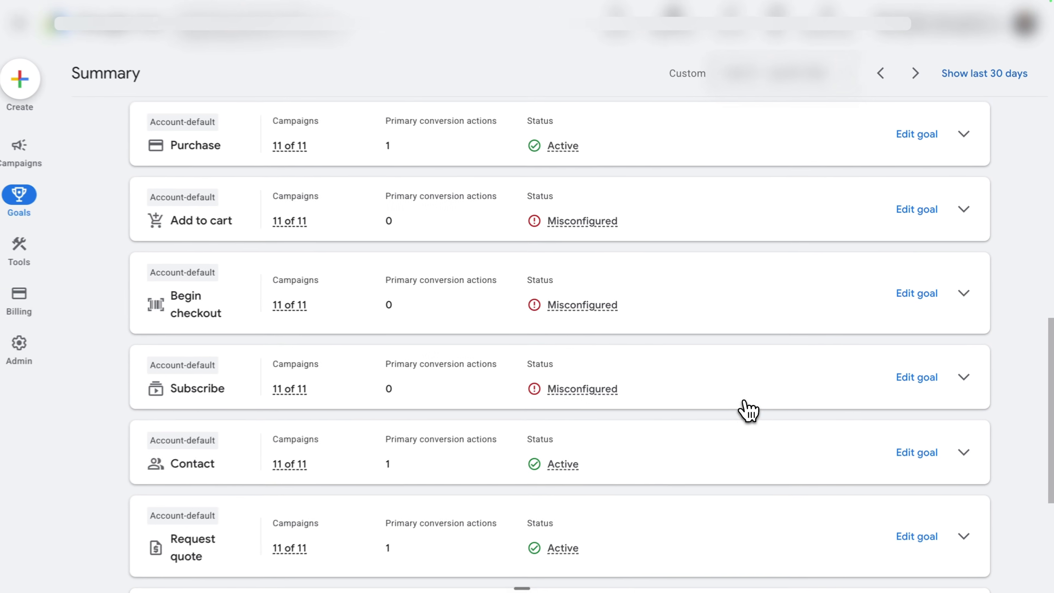
# Step: Expand the Other goal and check the status details of the Google Shopping App Add Payment Info conversion action
pyautogui.scroll(-2, 748, 411)
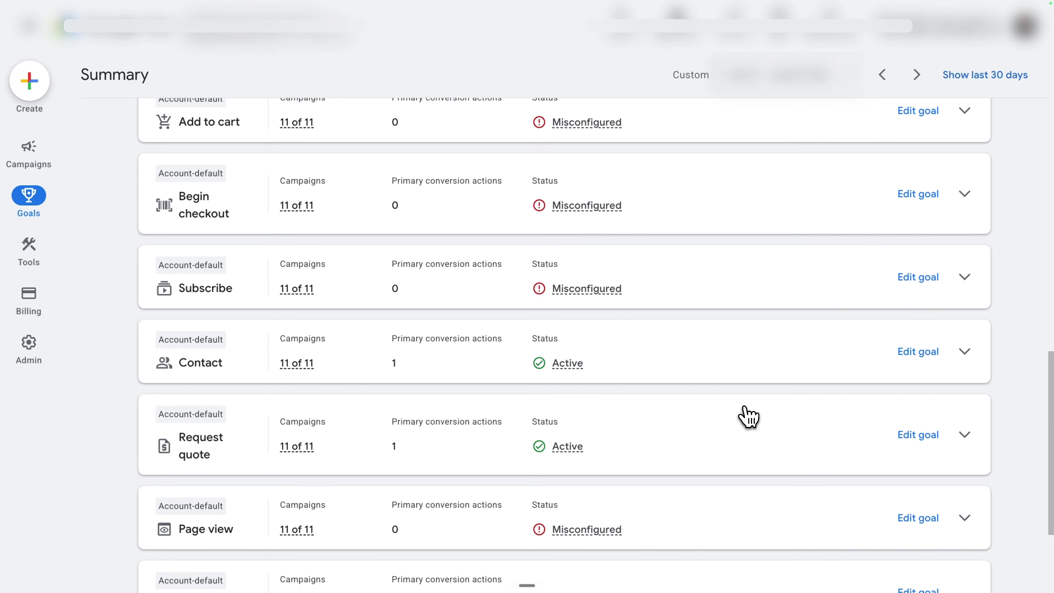
pyautogui.scroll(-2, 746, 409)
pyautogui.scroll(-1, 746, 409)
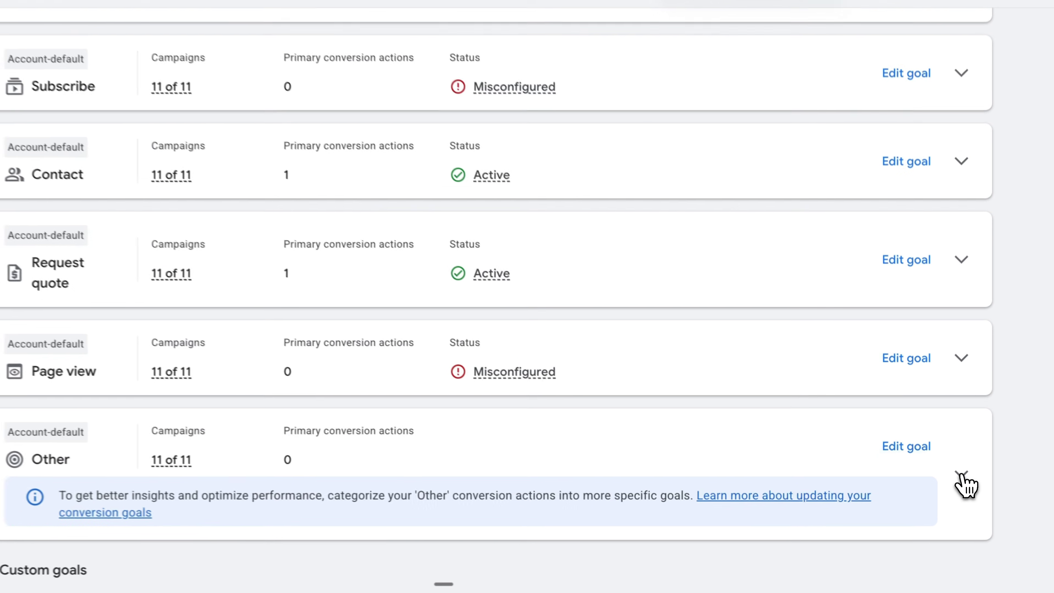
pyautogui.click(964, 492)
pyautogui.scroll(-2, 917, 460)
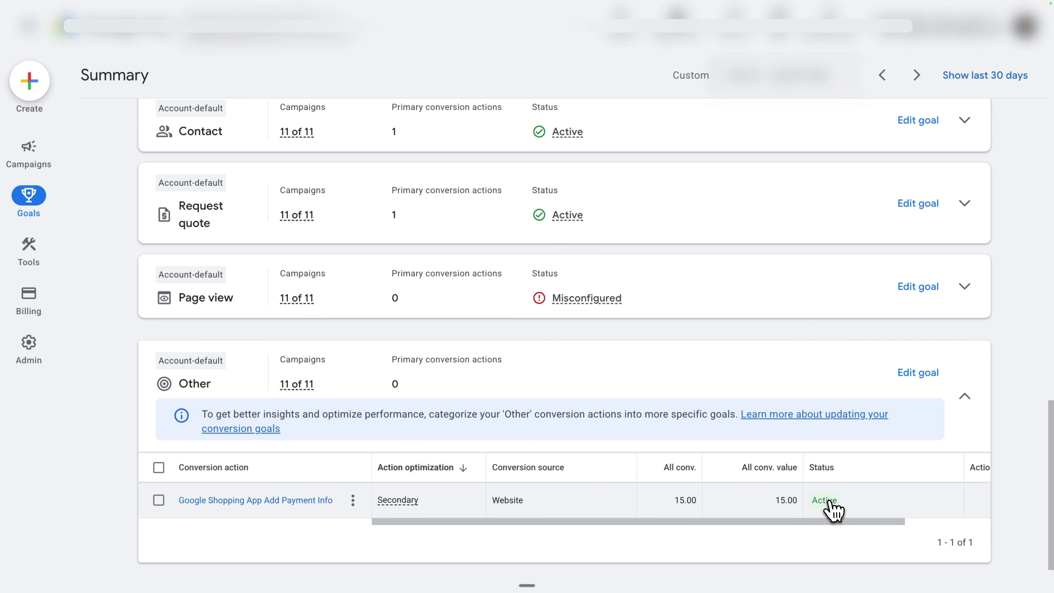
pyautogui.moveTo(830, 507)
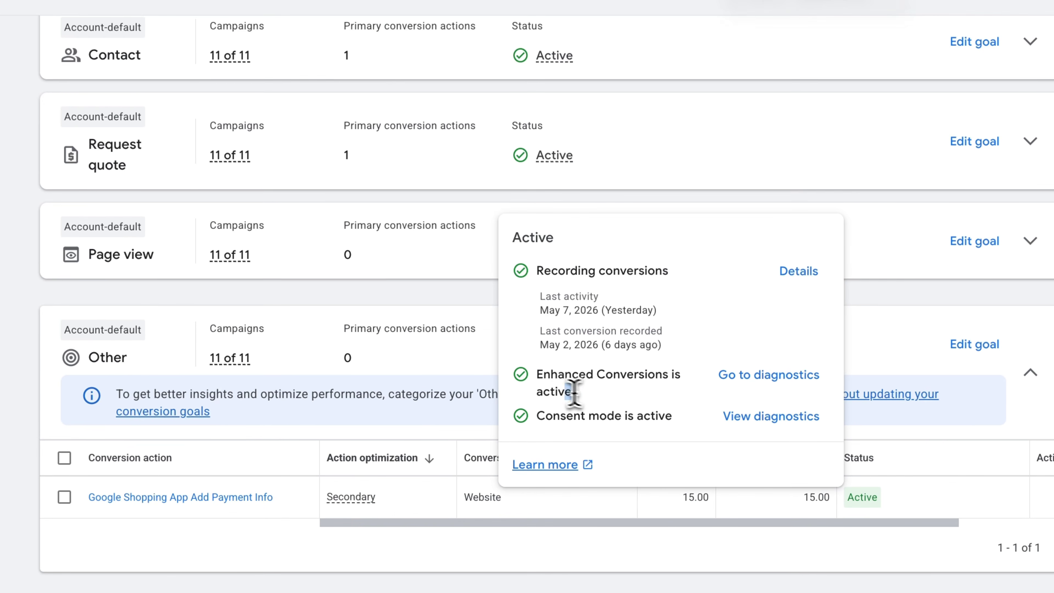
# Step: Expand the Page view goal and compare the status details of its Page View, View Item and Search conversion actions
pyautogui.tripleClick(557, 399)
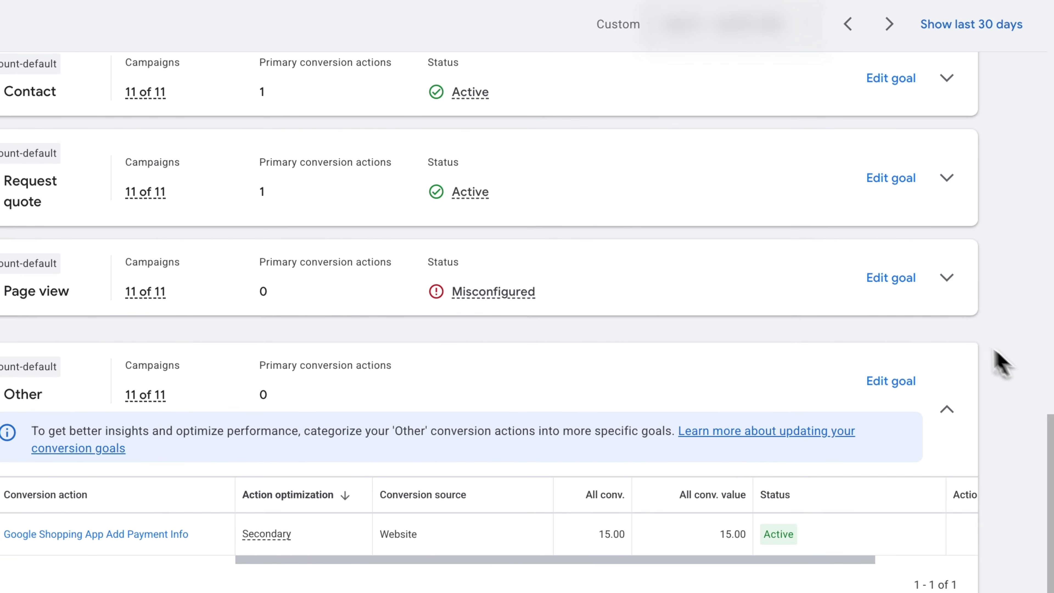
pyautogui.click(946, 278)
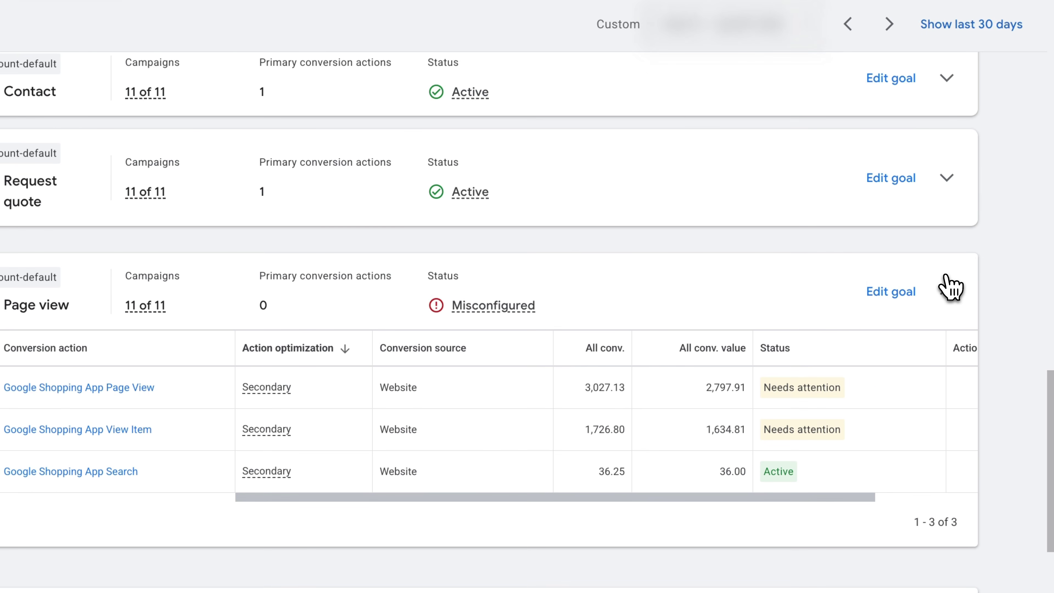
pyautogui.moveTo(807, 392)
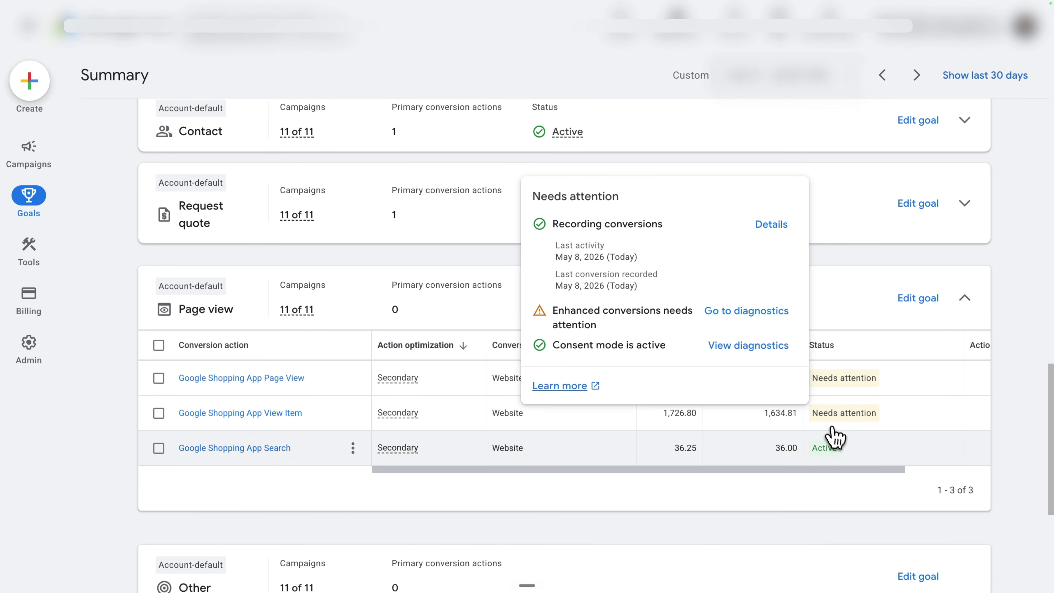
pyautogui.moveTo(826, 452)
pyautogui.moveTo(623, 369); pyautogui.dragTo(552, 352)
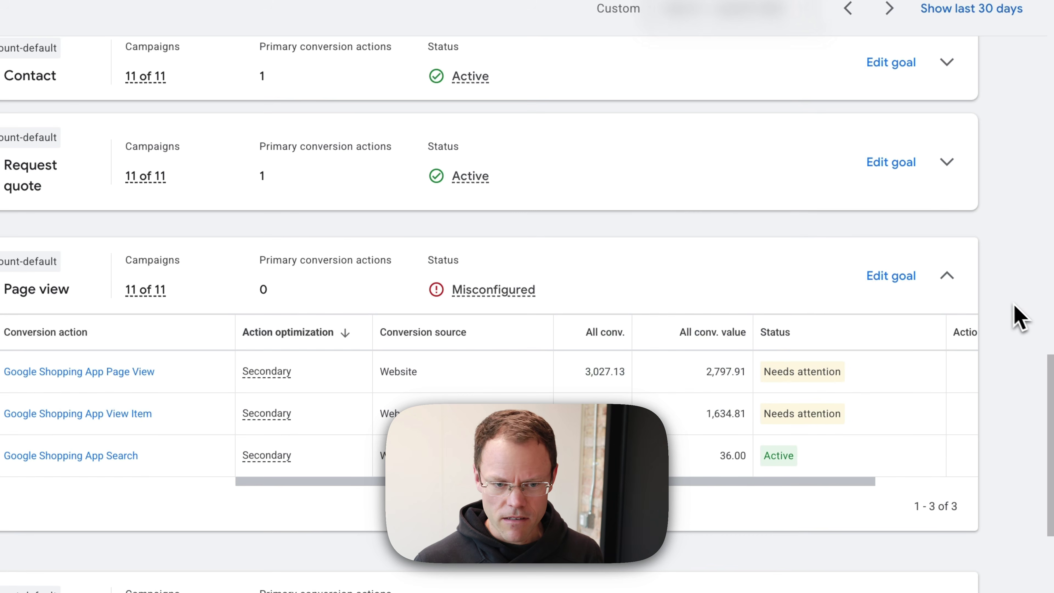
# Step: Collapse the Page view and Other goals and return to the Purchase goal to check its status
pyautogui.click(956, 268)
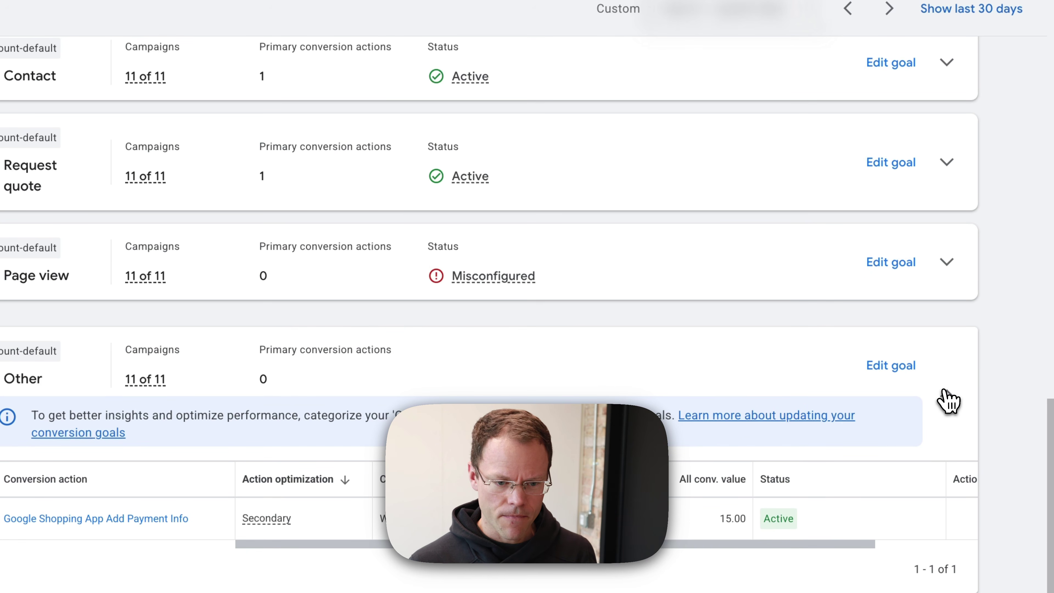
pyautogui.click(944, 392)
pyautogui.scroll(3, 936, 352)
pyautogui.scroll(5, 489, 290)
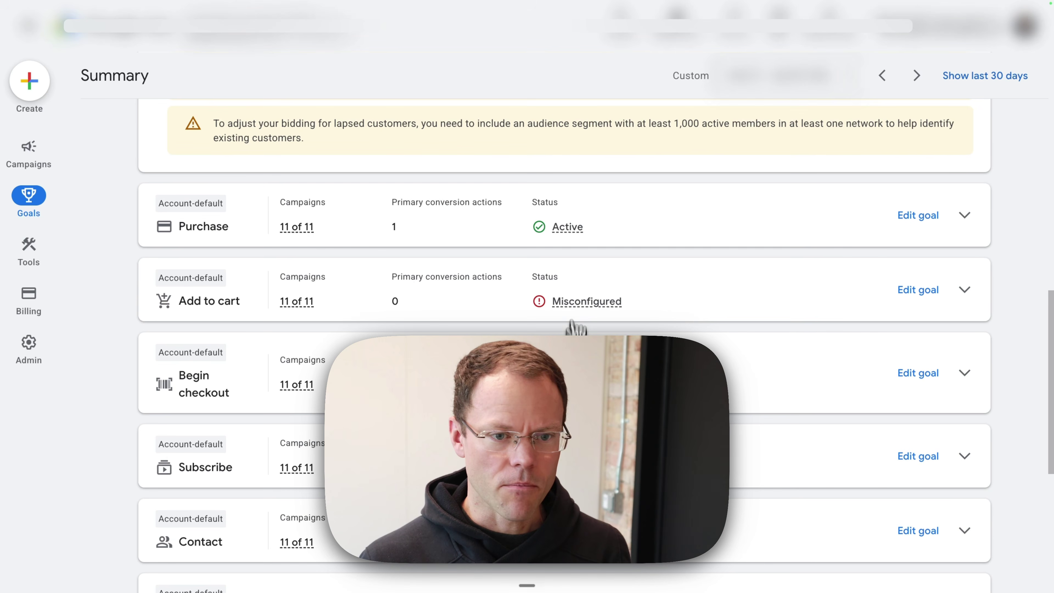
pyautogui.moveTo(569, 236)
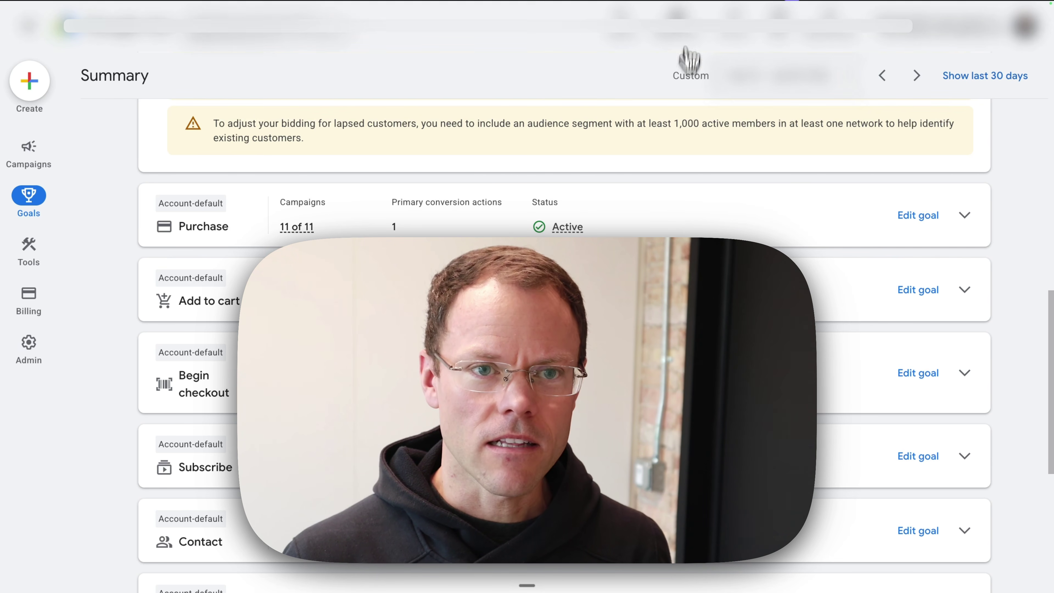
# Step: Switch to the 2026 Conversion Tracking Guide in the browser, enlarge the page and review its installation checklist and Last Steps
pyautogui.moveTo(690, 10)
pyautogui.hotkey('ctrl', 'Left')
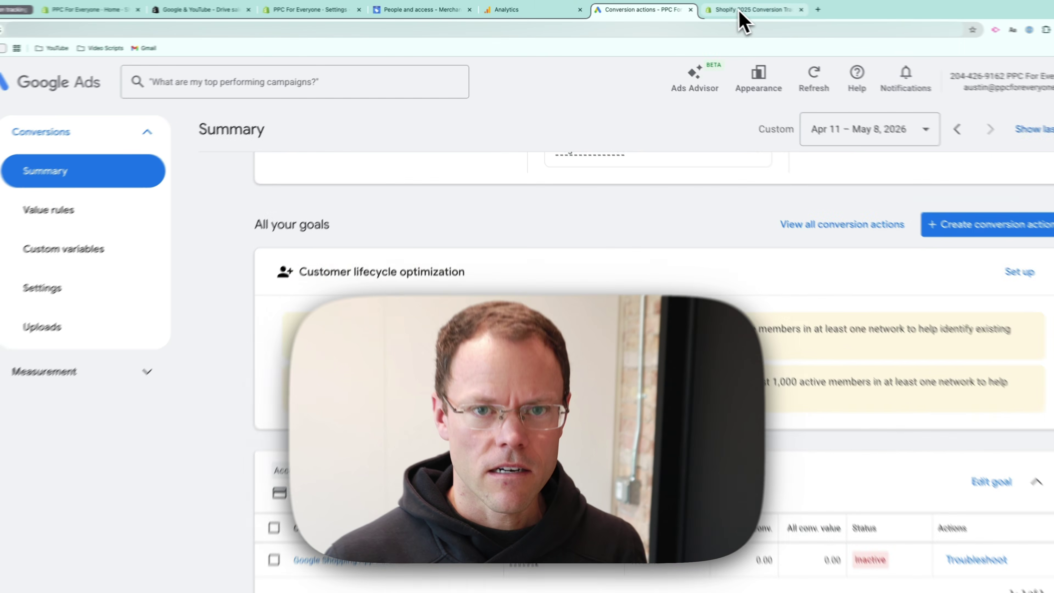
pyautogui.click(730, 8)
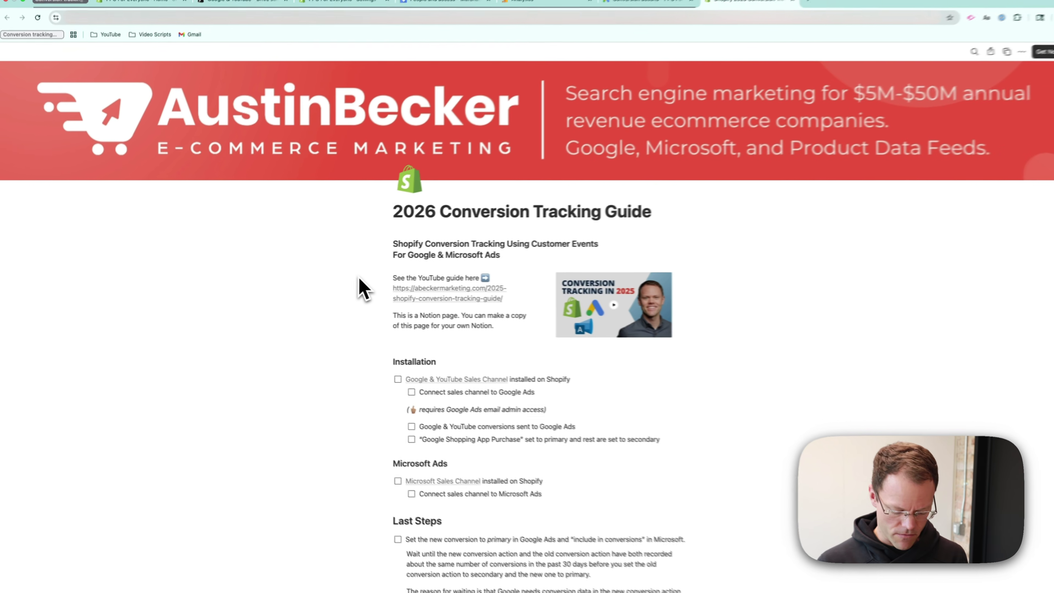
pyautogui.press('super+plus')
pyautogui.press('super+plus')
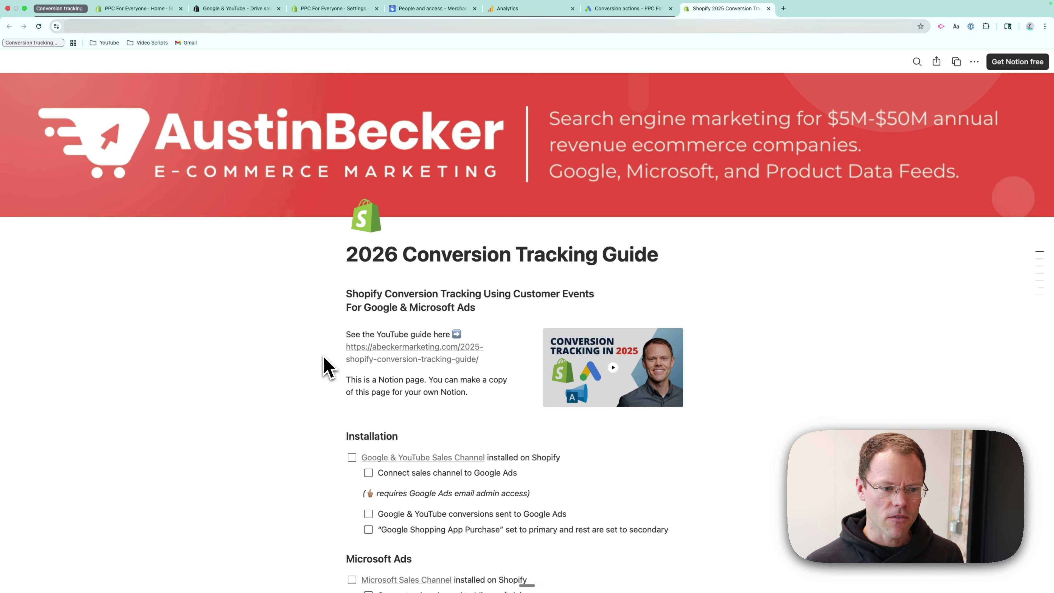
pyautogui.scroll(-3, 327, 367)
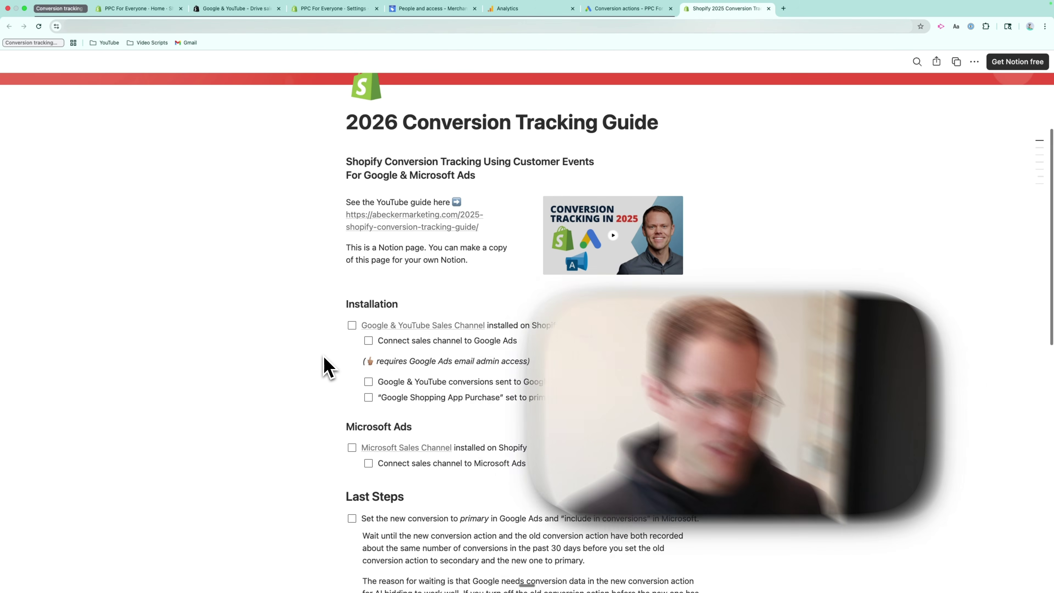